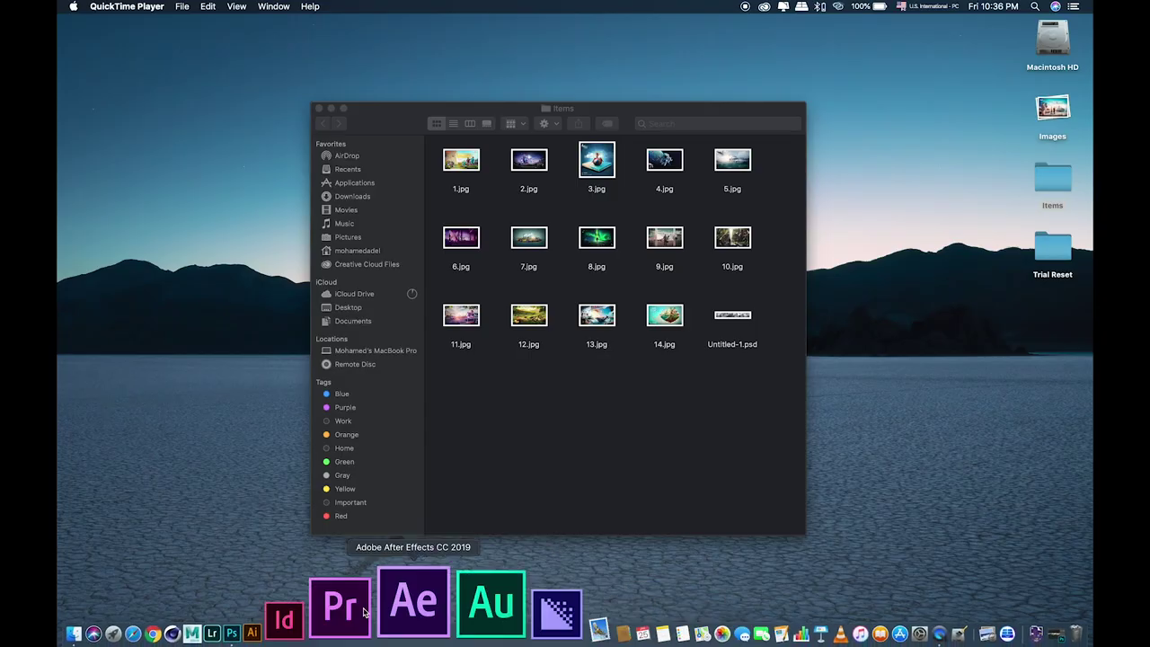
Bring Photoshop forward and review the finished banner fitted on screen and at 100% zoom.
click(344, 601)
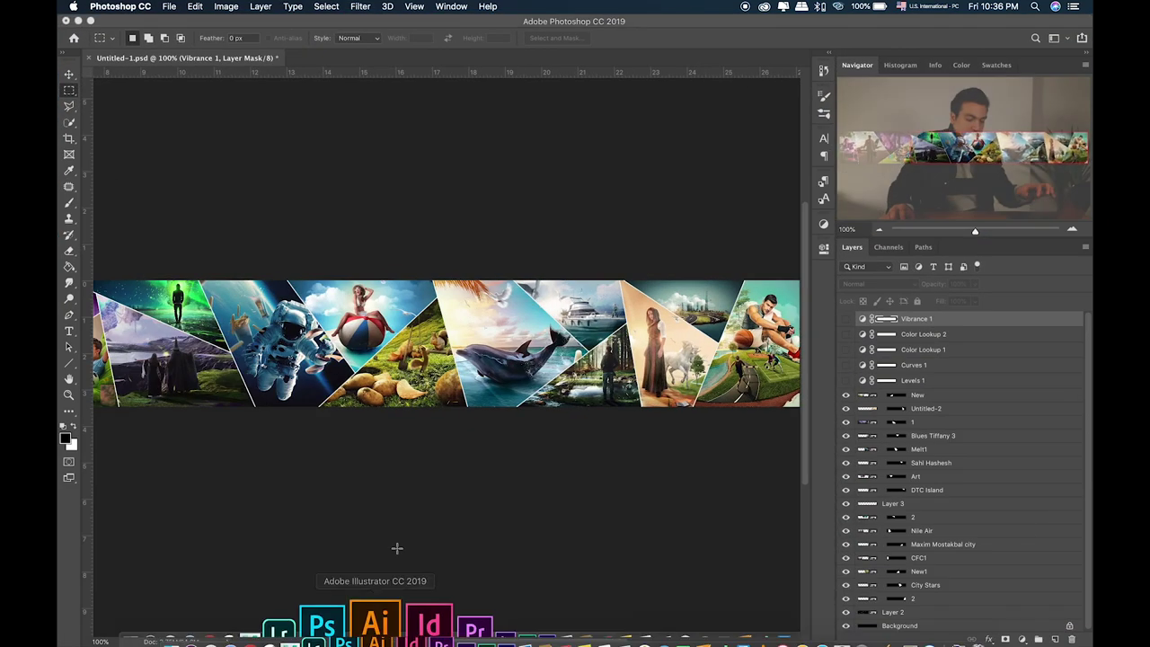
key(super+0)
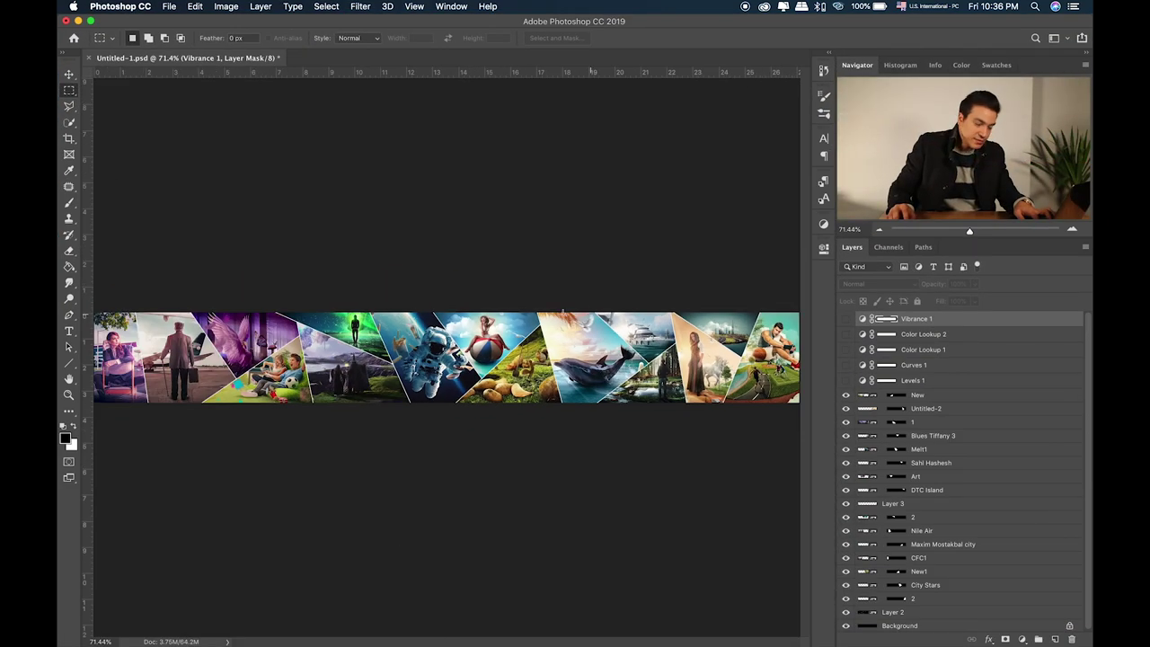
key(super+1)
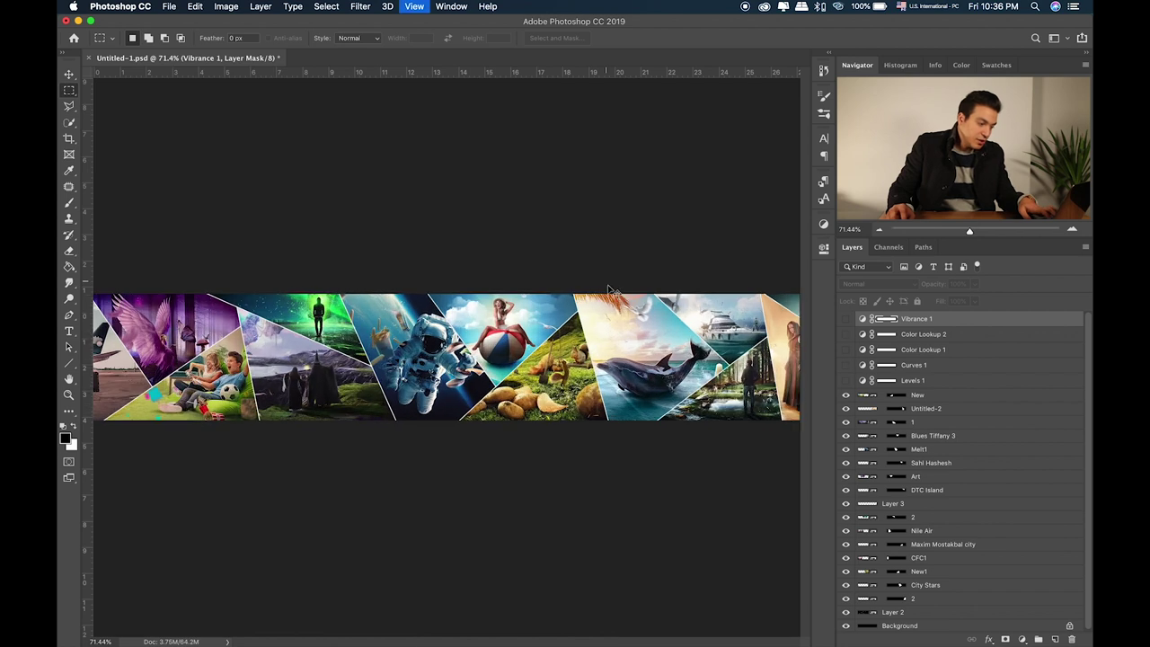
scroll(575, 296, right, 5)
scroll(521, 310, right, 2)
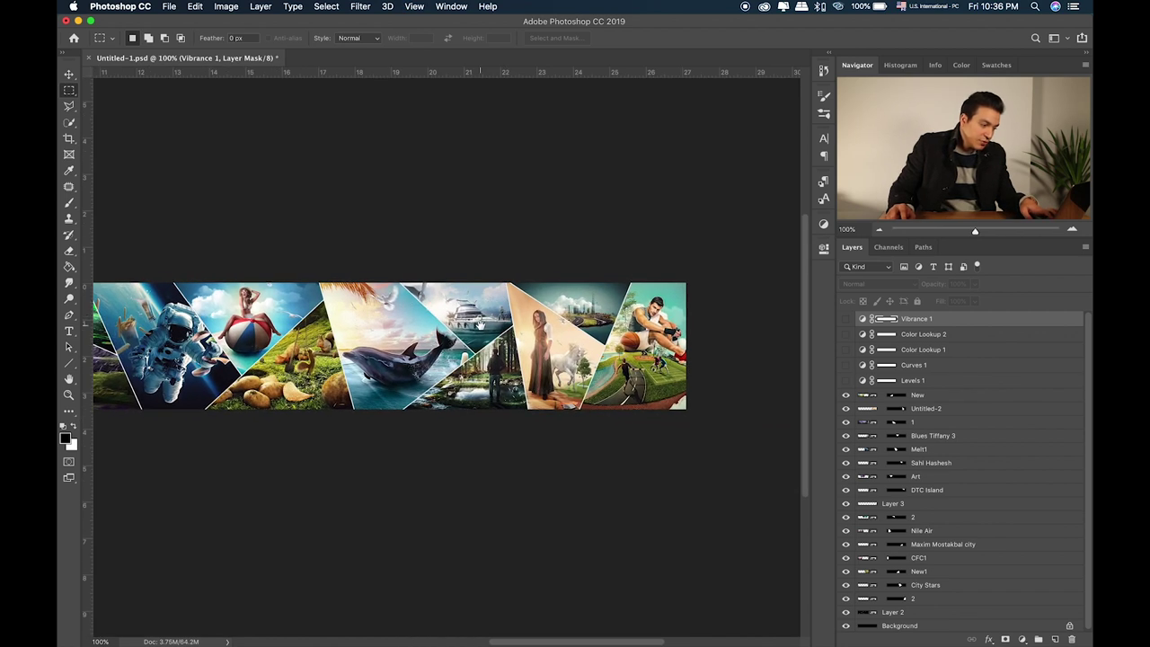
scroll(479, 325, left, 3)
scroll(431, 316, left, 3)
scroll(387, 308, left, 3)
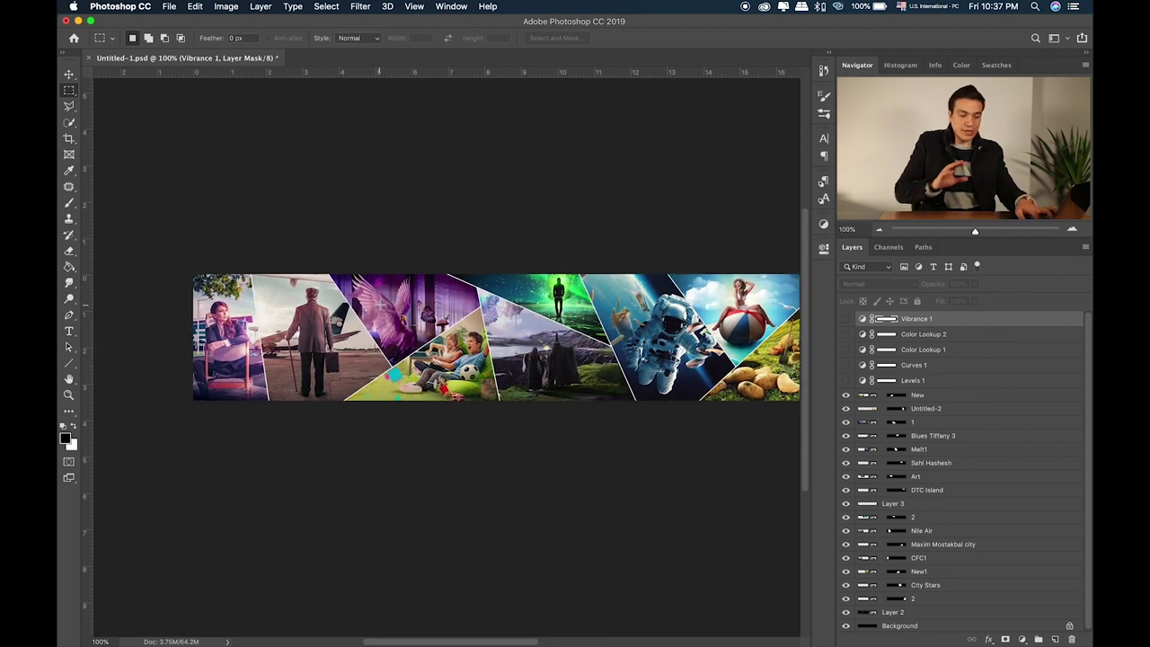
Fit the banner back on screen and start a new document from the File menu.
key(super+0)
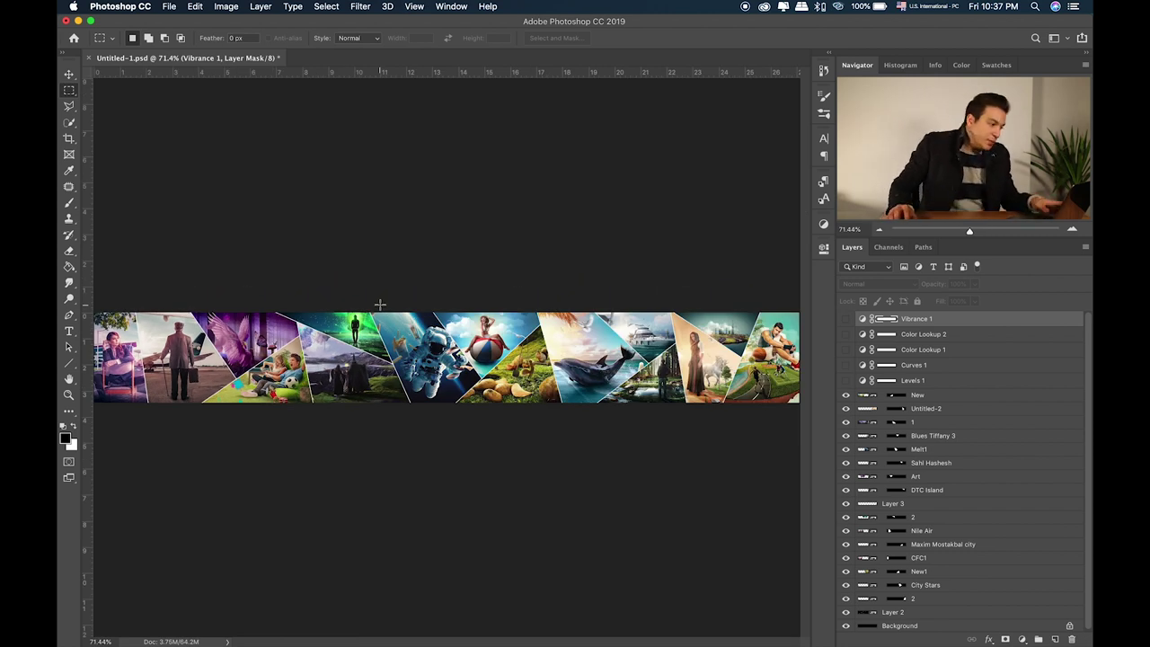
click(170, 6)
click(179, 26)
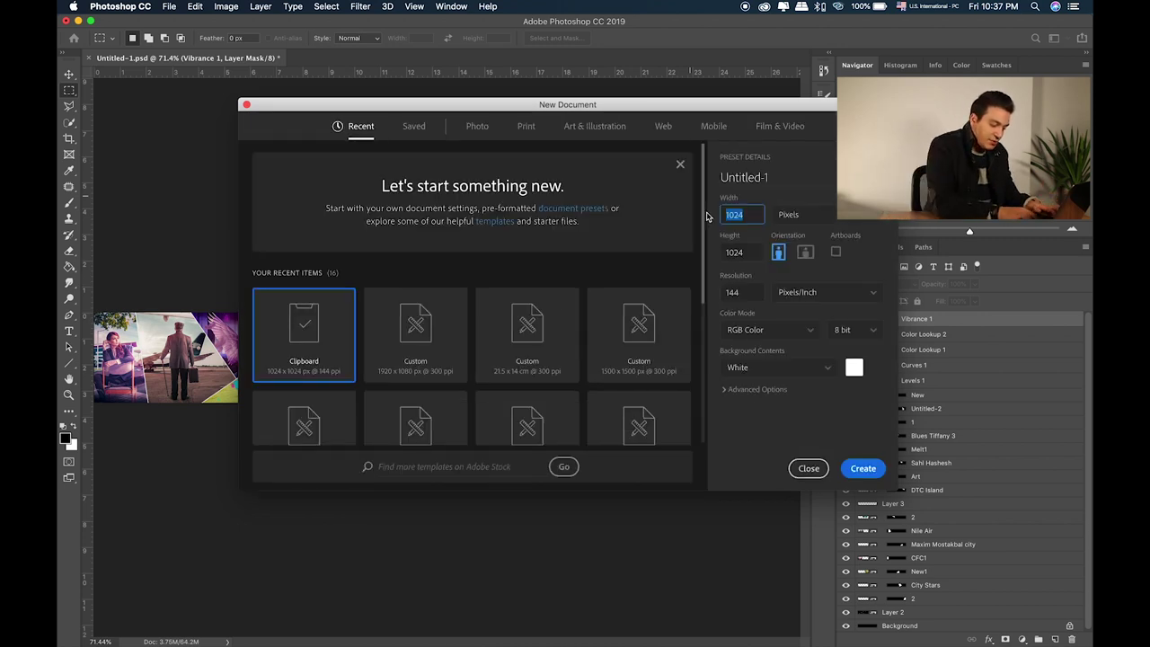
Create a 1920 × 1080 px document at 300 ppi named Collage.
text(0)
key(Tab)
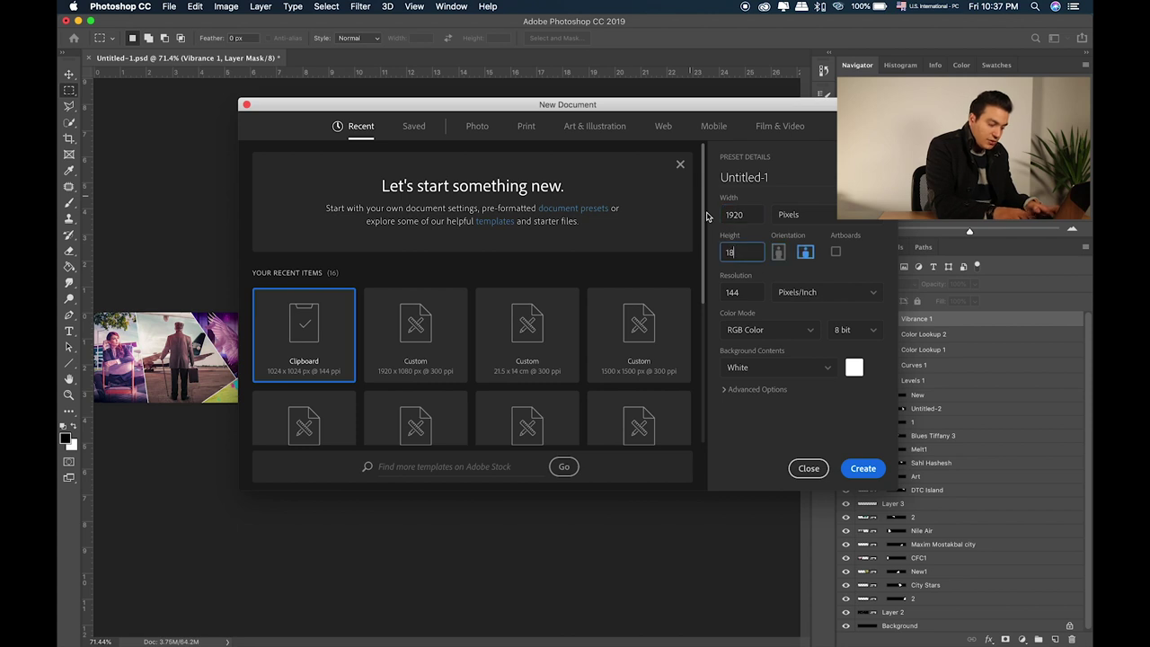
text(080)
click(724, 292)
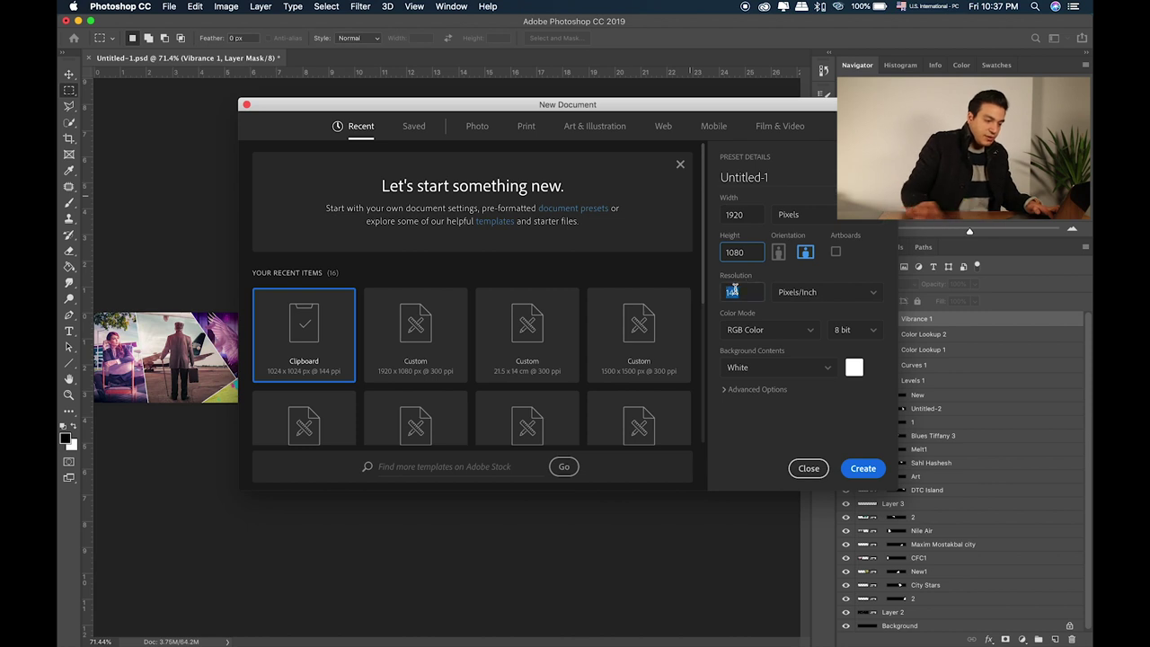
double_click(723, 292)
text(300)
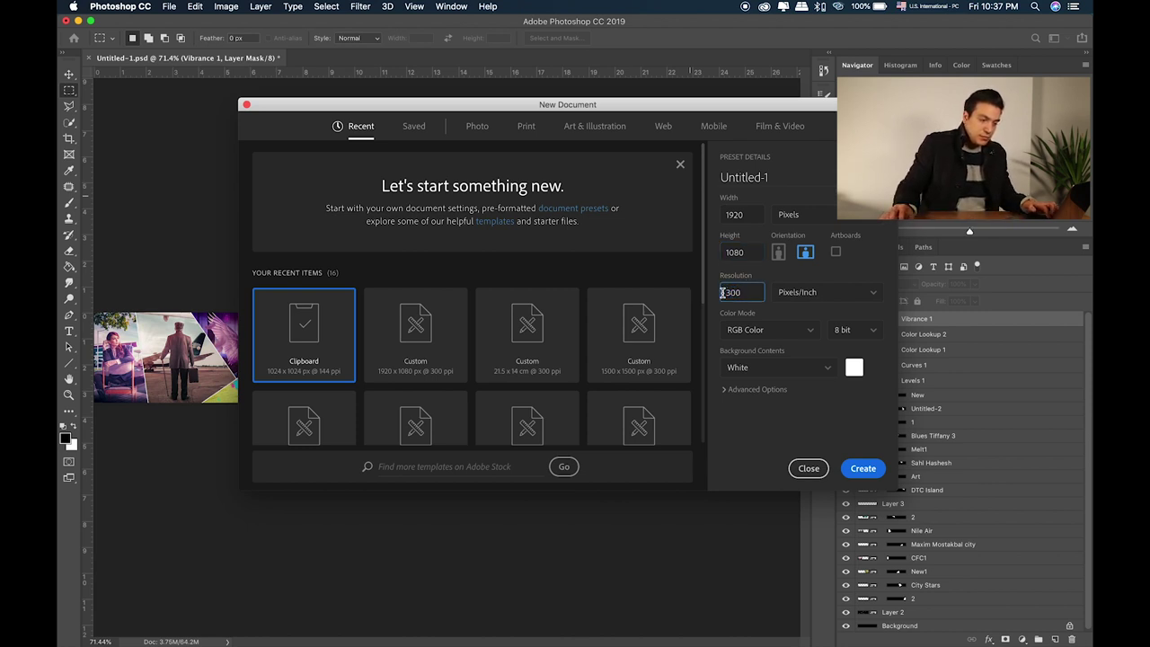
key(Tab)
text(Collage)
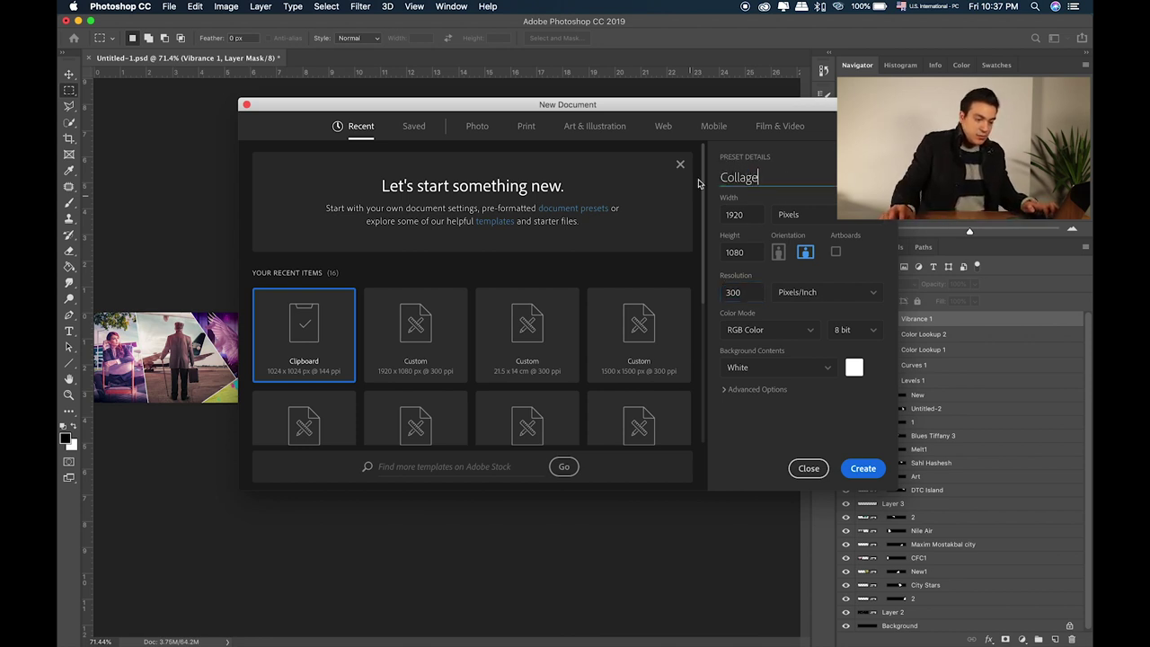
click(863, 468)
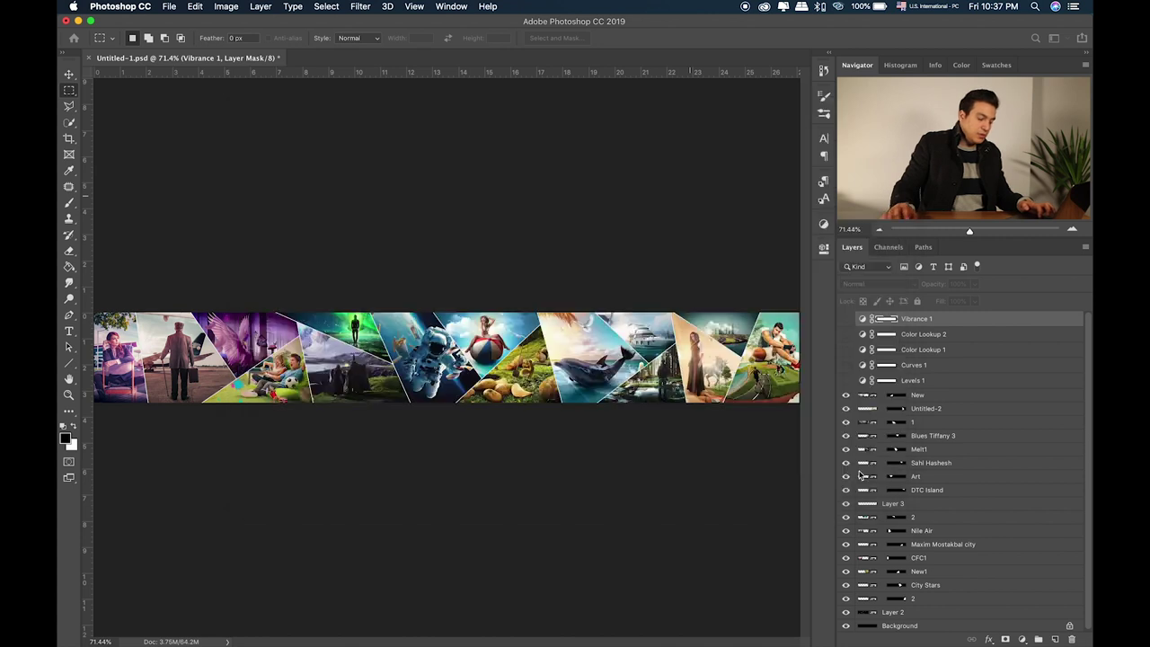
Select photos 1.jpg–14.jpg in Finder's Items folder and drag them onto the Collage canvas.
key(super+0)
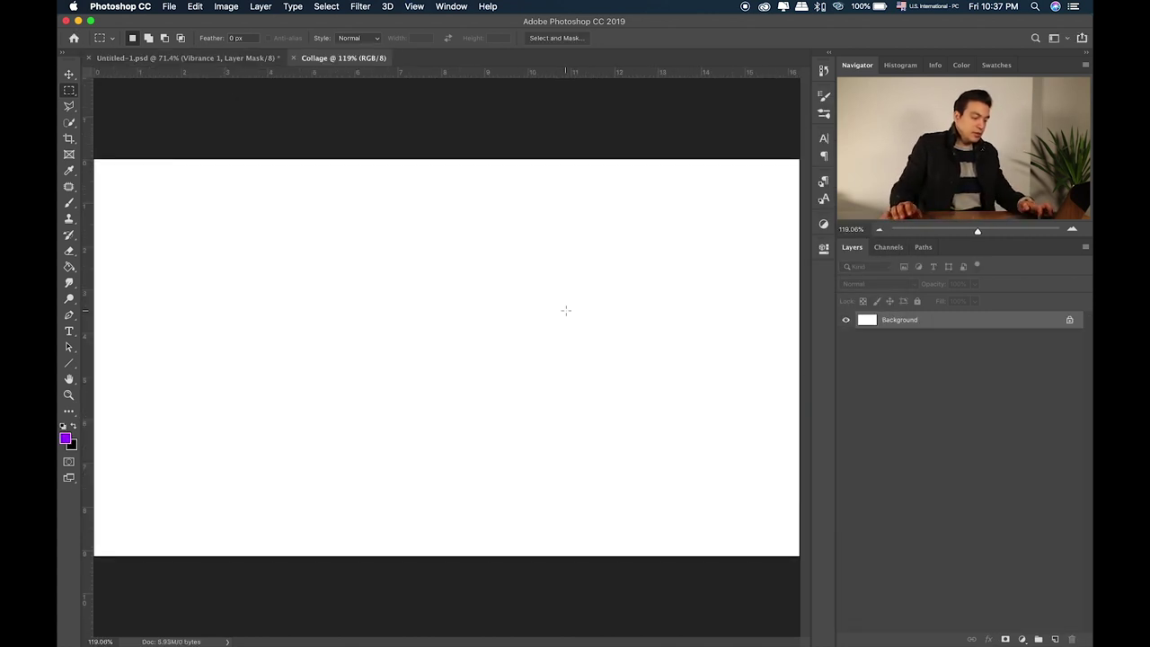
key(super+Tab)
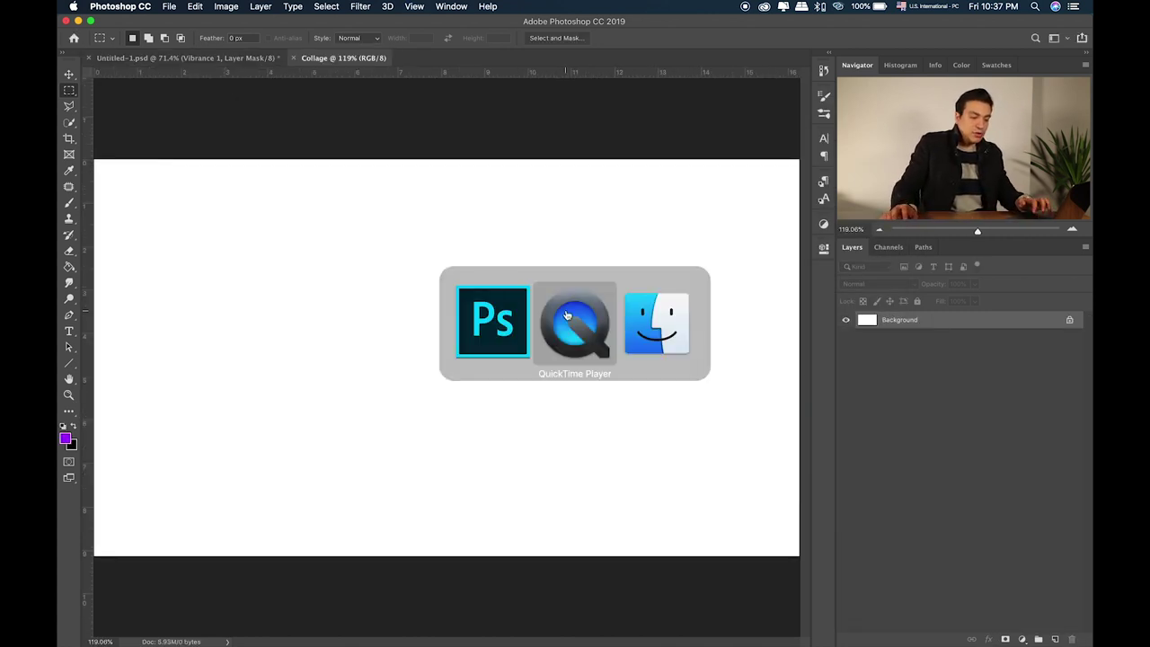
key(super+Tab)
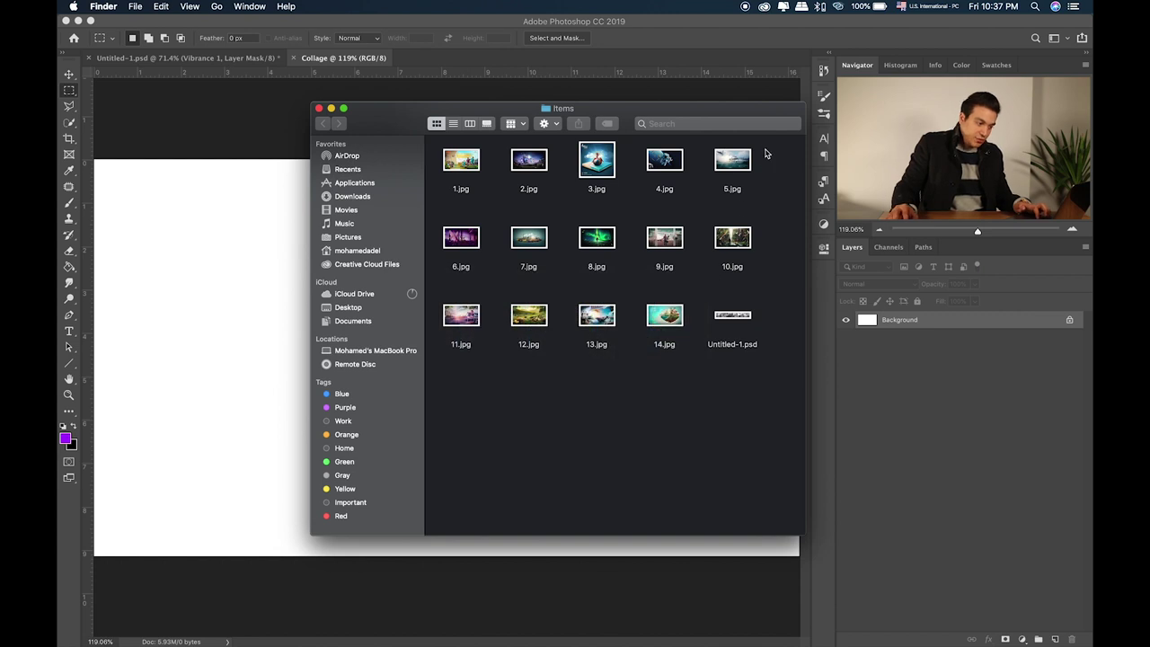
drag(766, 153, 452, 352)
click(694, 405)
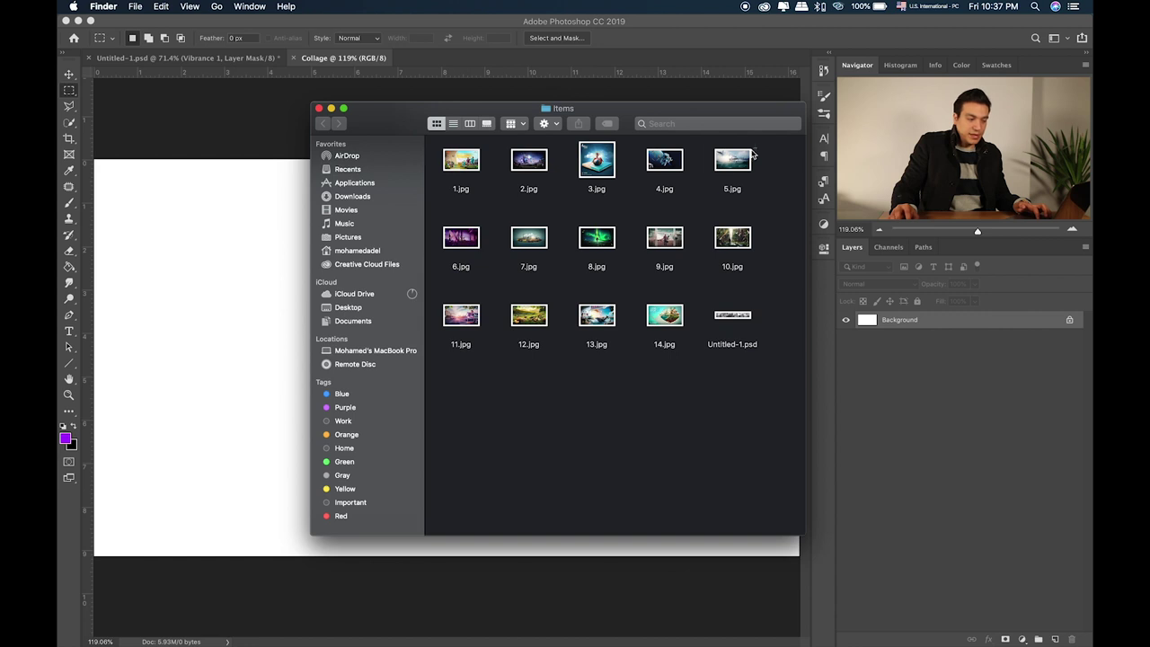
drag(752, 154, 462, 239)
mouse_move(665, 366)
mouse_down()
mouse_move(538, 310)
mouse_move(254, 265)
mouse_up()
Commit the placement of each of the fourteen photos in turn.
key(Return)
key(Return)
key(Return)
key(Return)
key(Return)
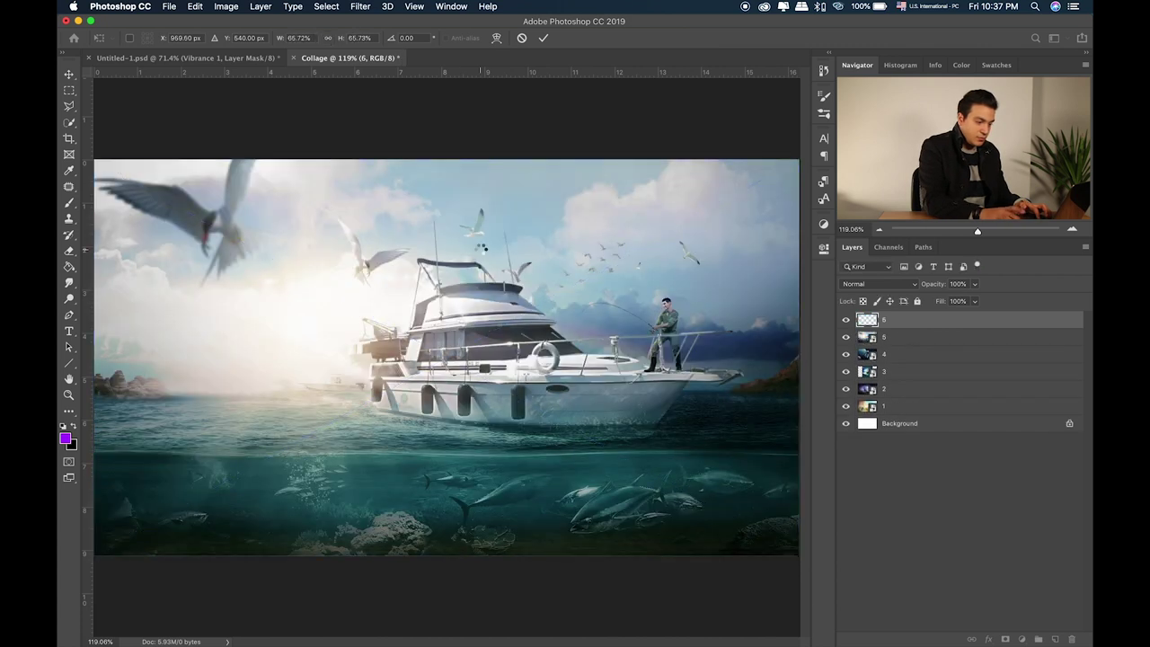
key(Return)
key(Return)
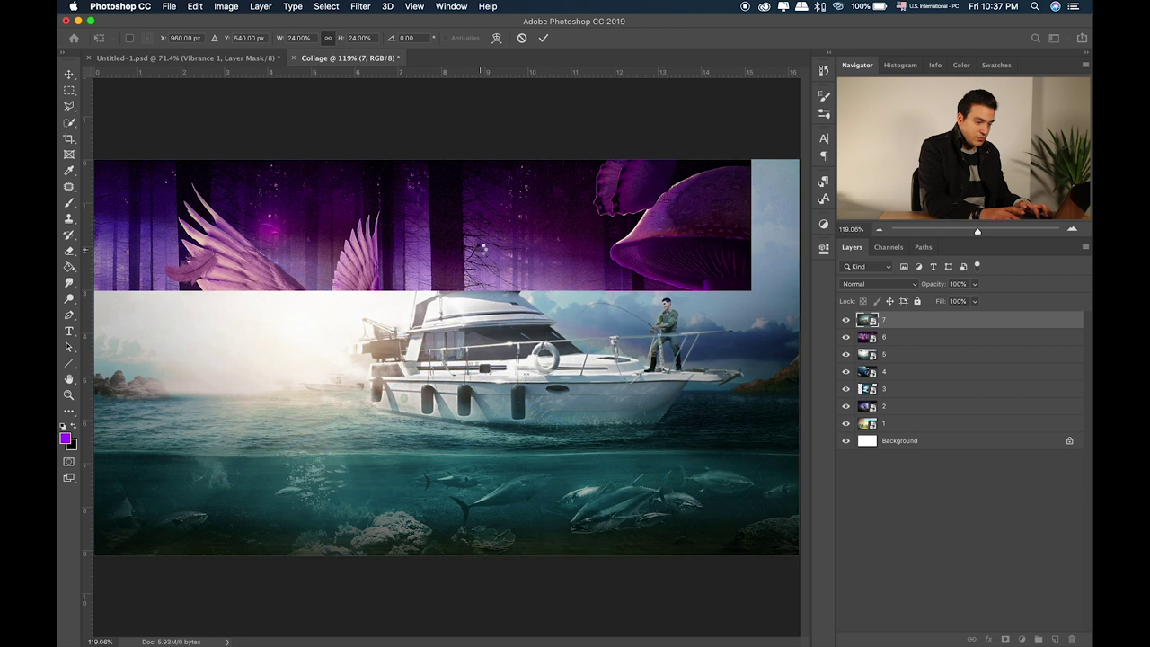
key(Return)
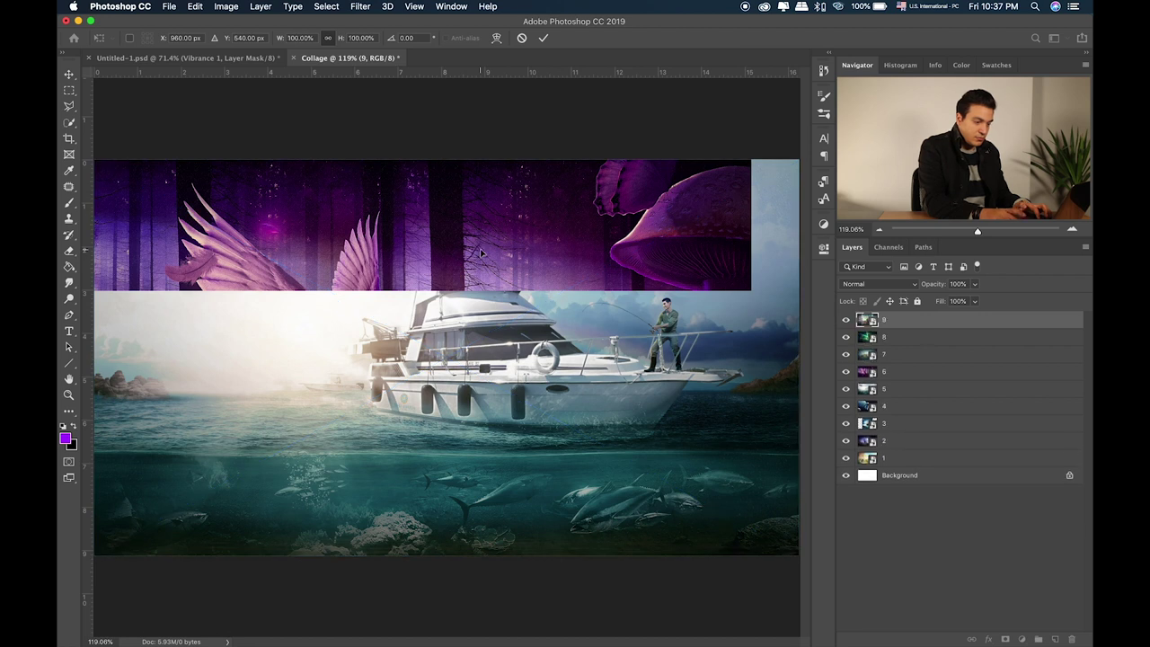
key(Return)
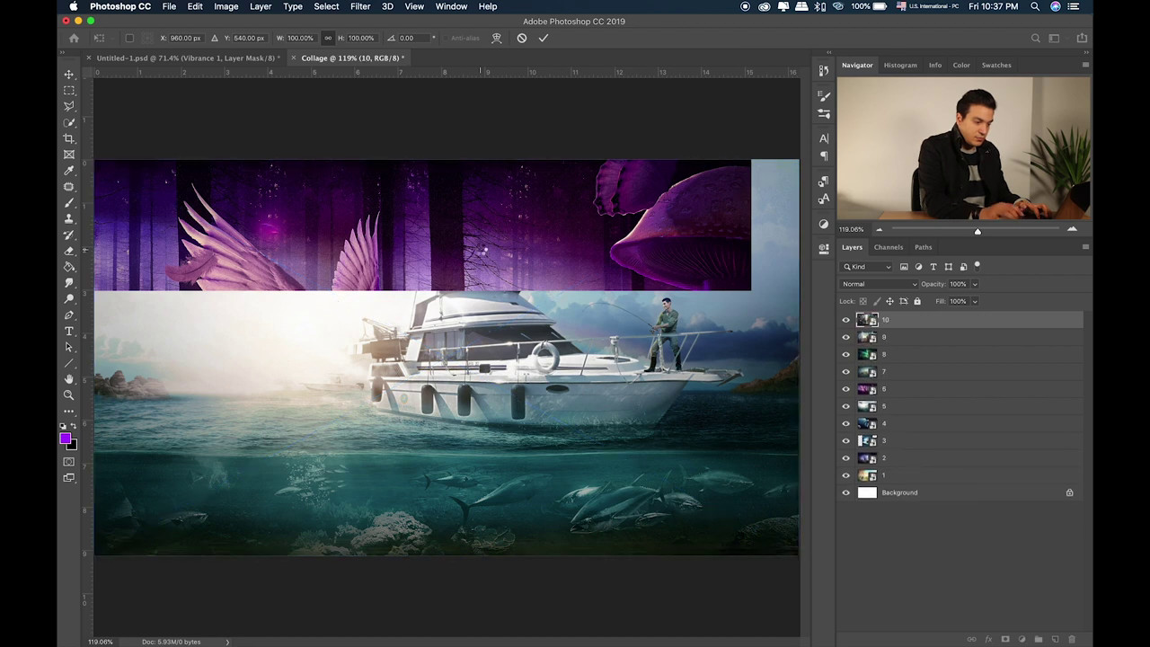
key(Return)
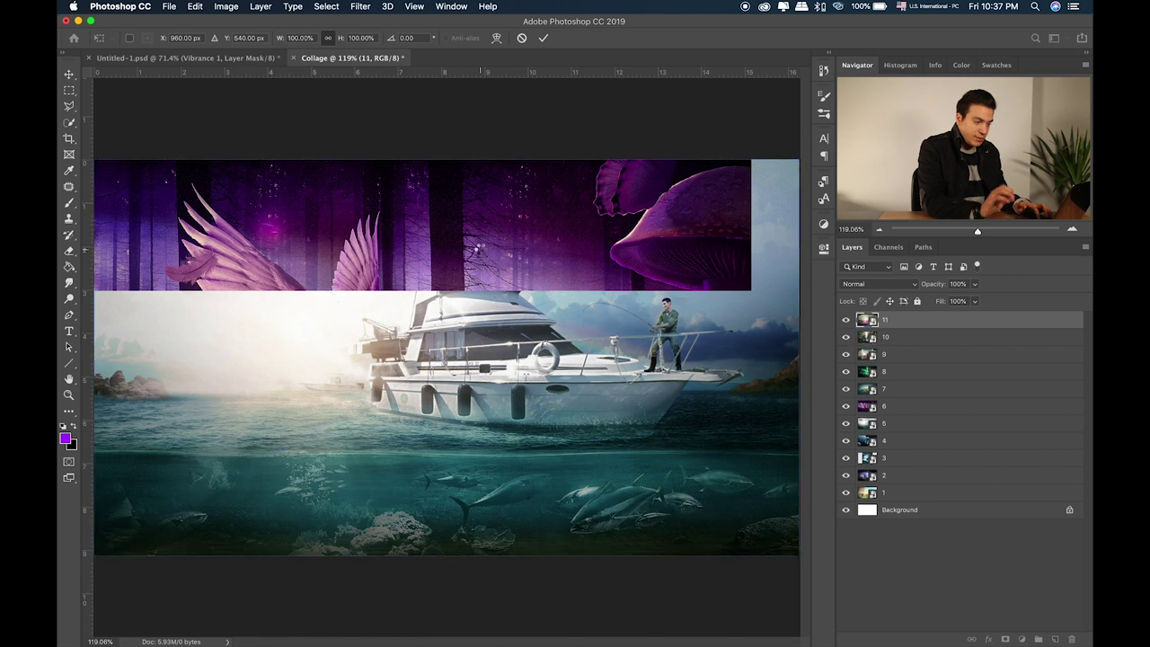
key(Return)
key(Return)
key(Return)
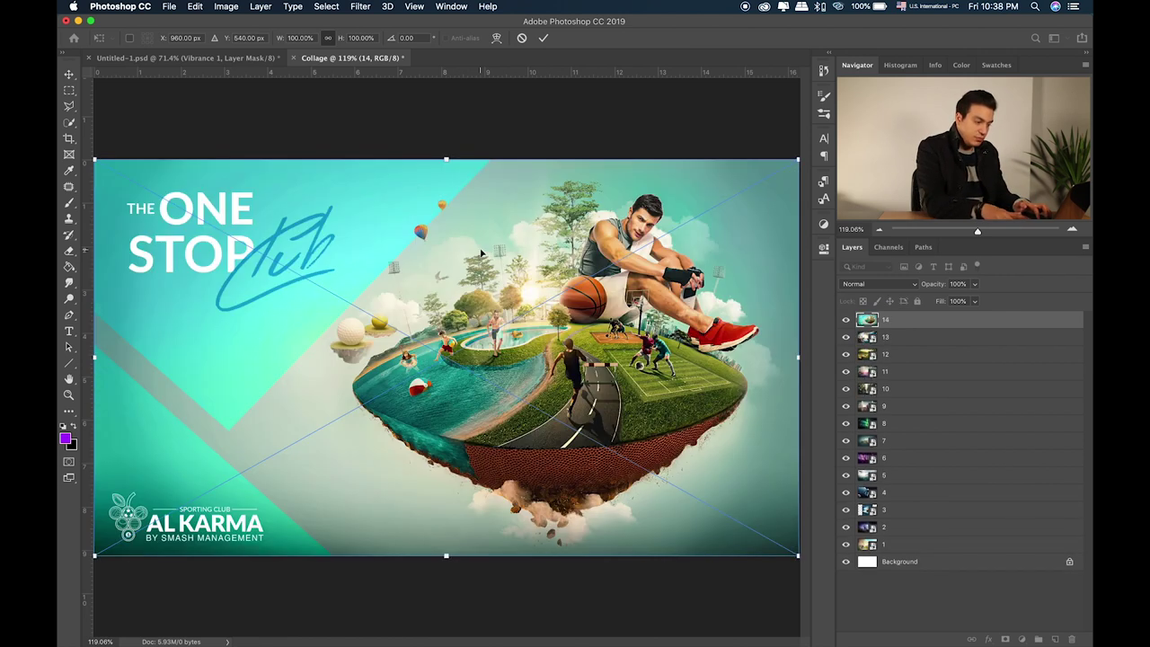
key(Return)
key(ctrl+bracketleft)
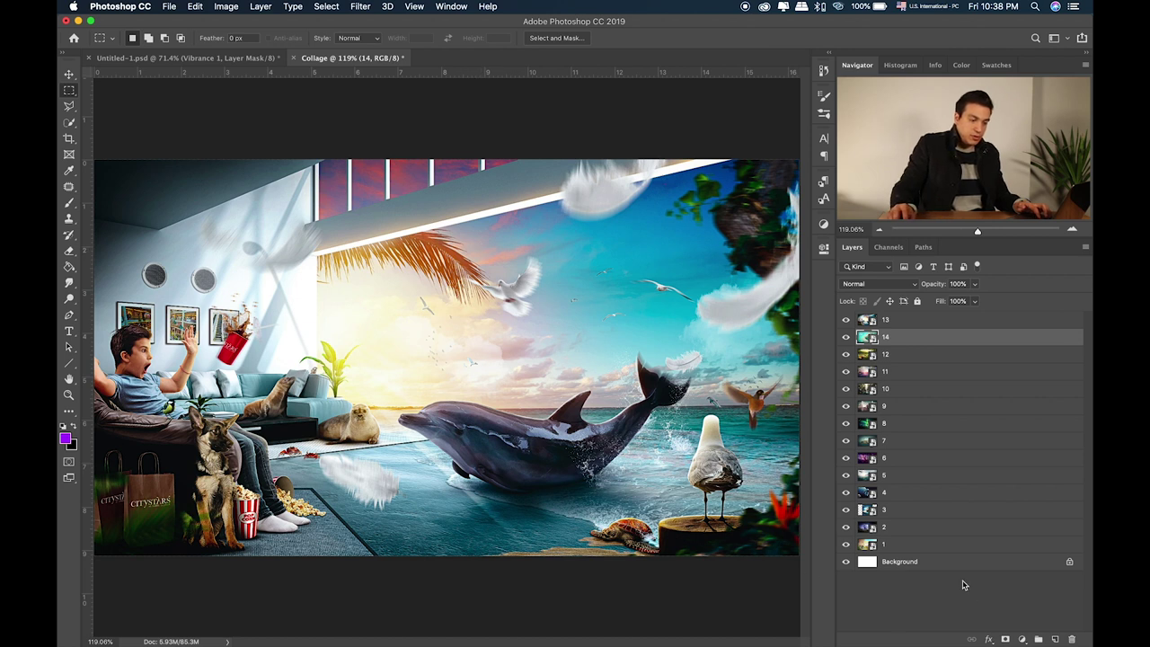
Group photo layers 1–14 into Group 1, hide the group, and select Background.
click(940, 544)
shift+click(937, 324)
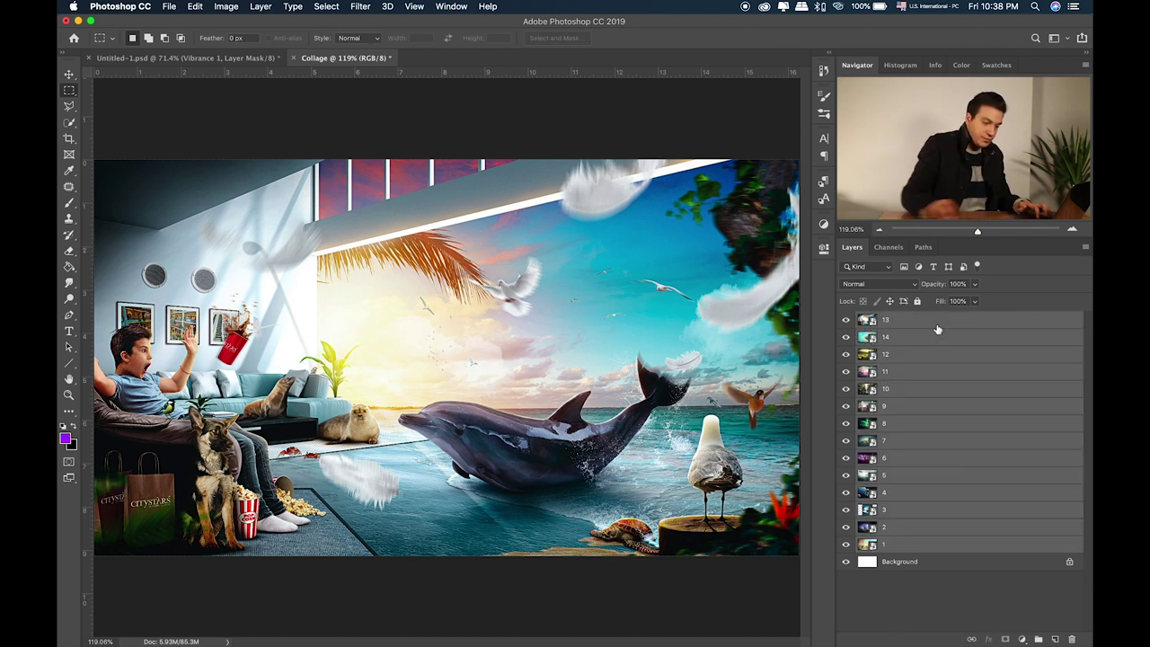
key(ctrl+g)
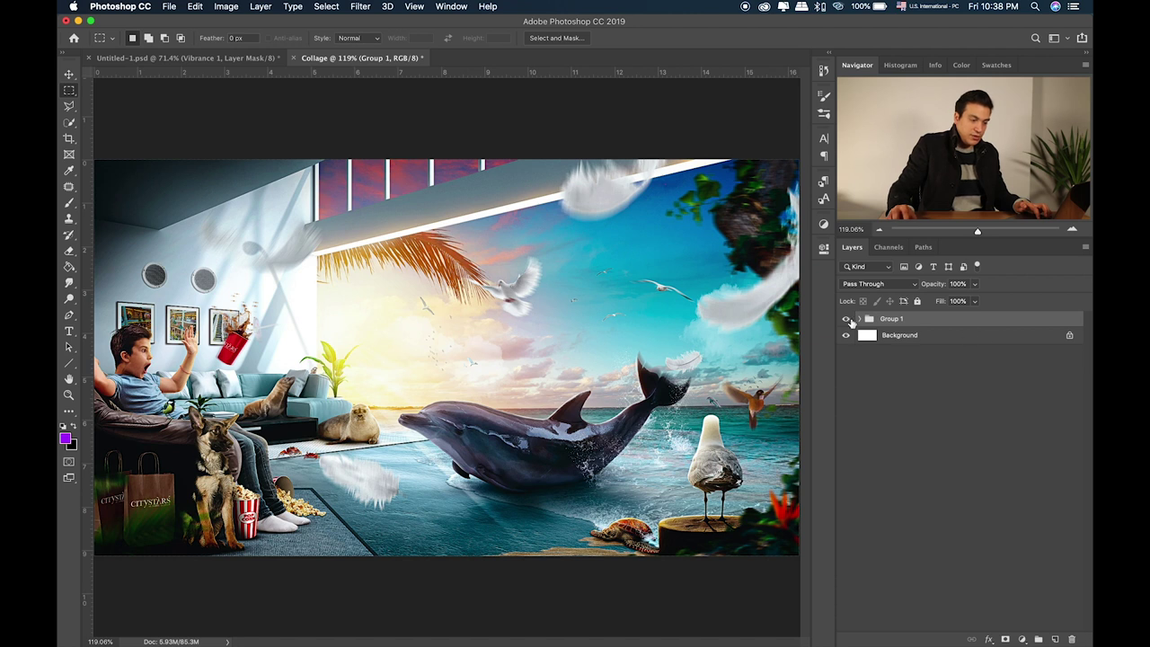
click(847, 319)
click(909, 337)
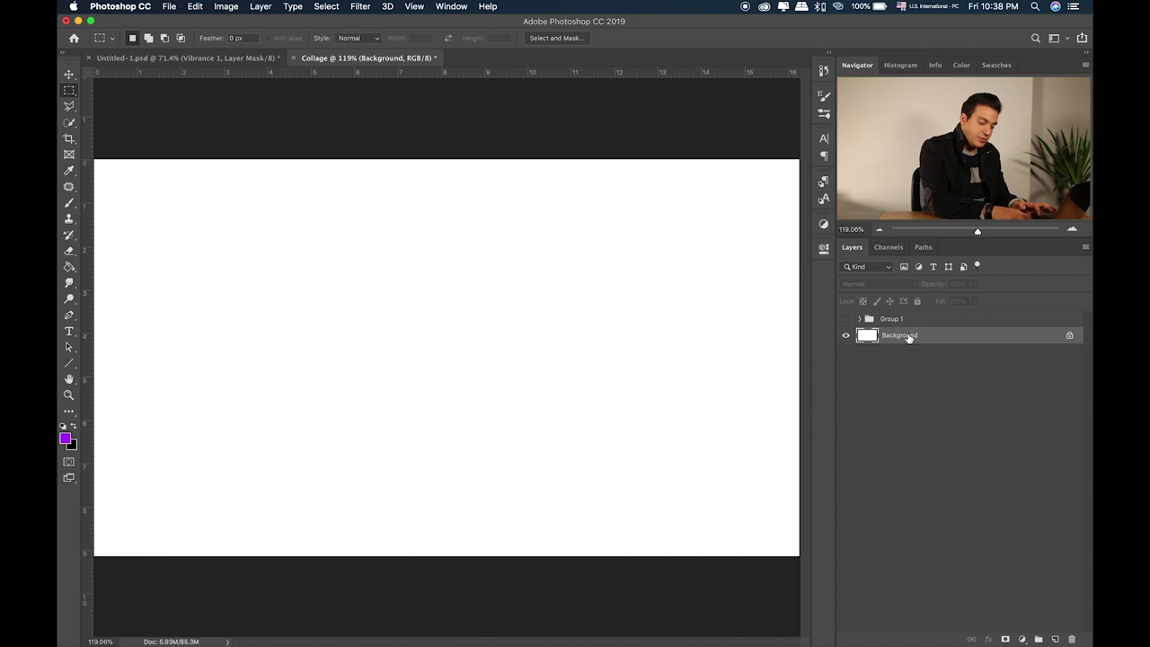
Fill the Background solid black, add an empty Layer 1, and pick the Brush then Rectangular Marquee.
key(super+BackSpace)
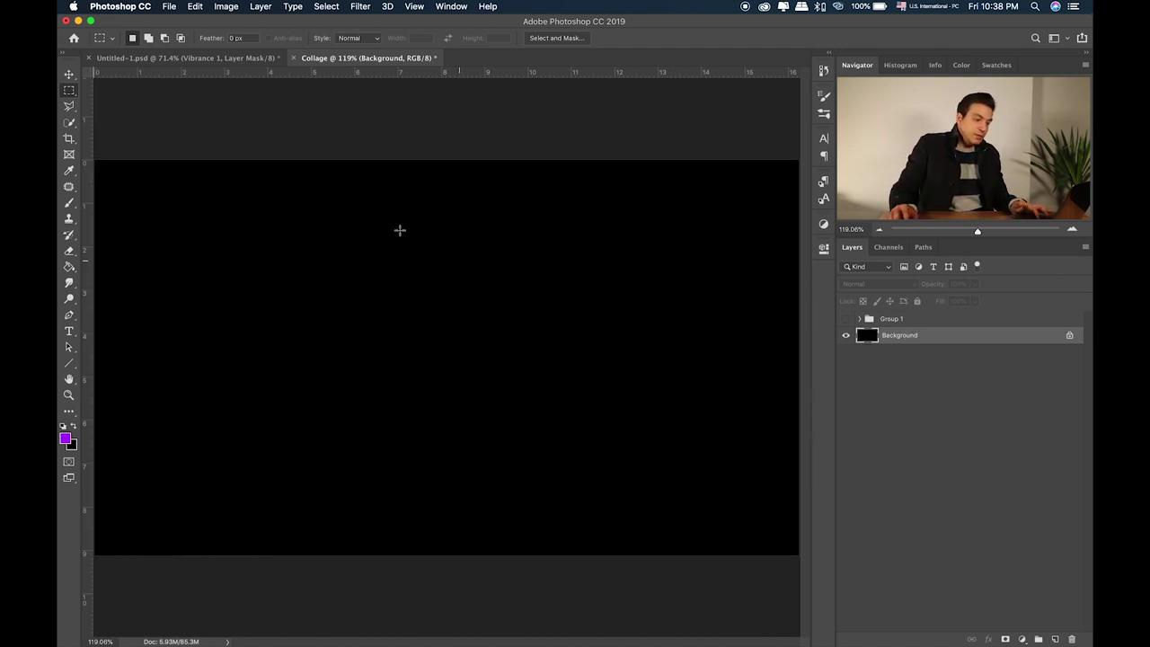
click(1055, 638)
click(69, 203)
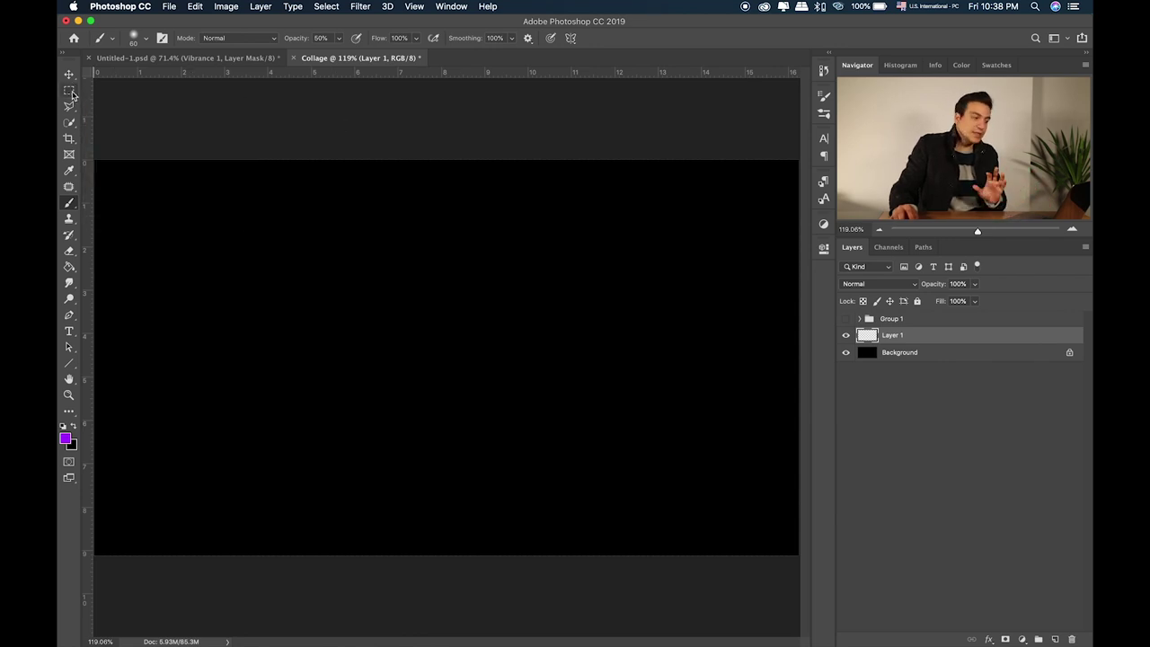
click(70, 92)
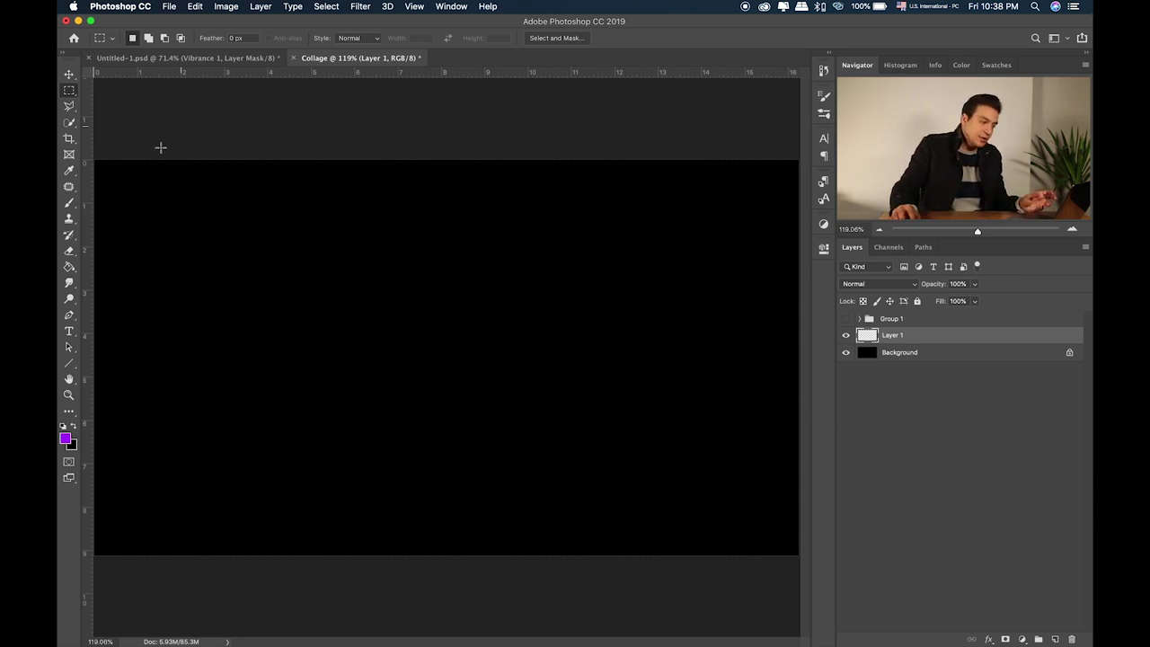
With the Brush tool, set the foreground colour to white (#ffffff).
click(69, 203)
click(64, 439)
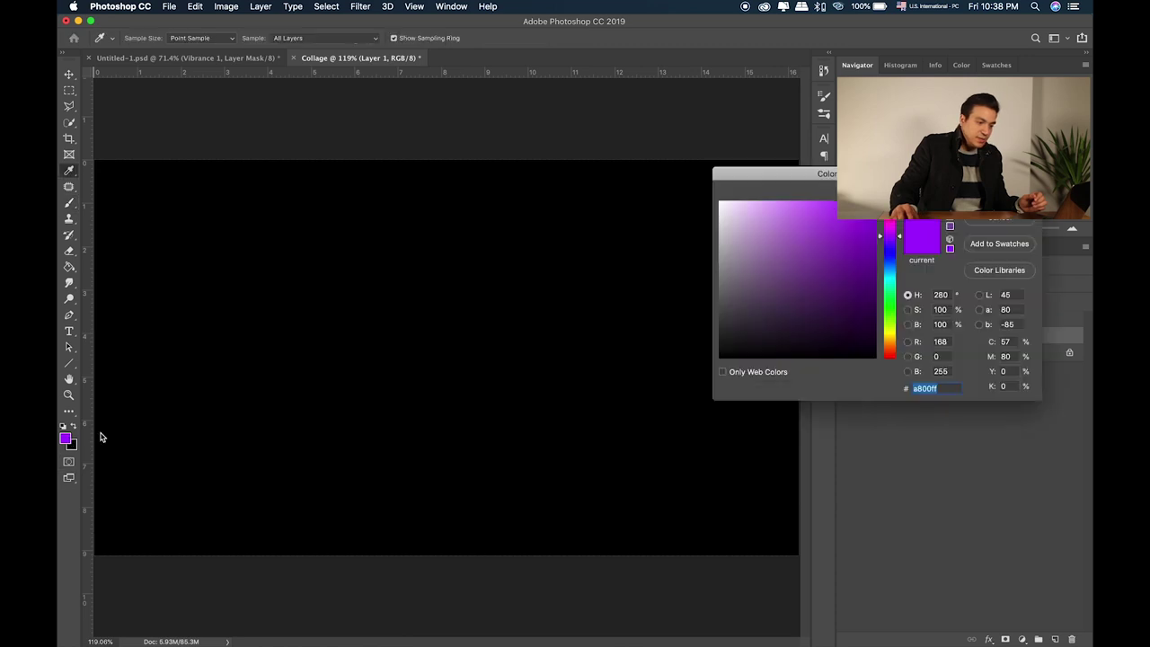
drag(794, 243, 674, 172)
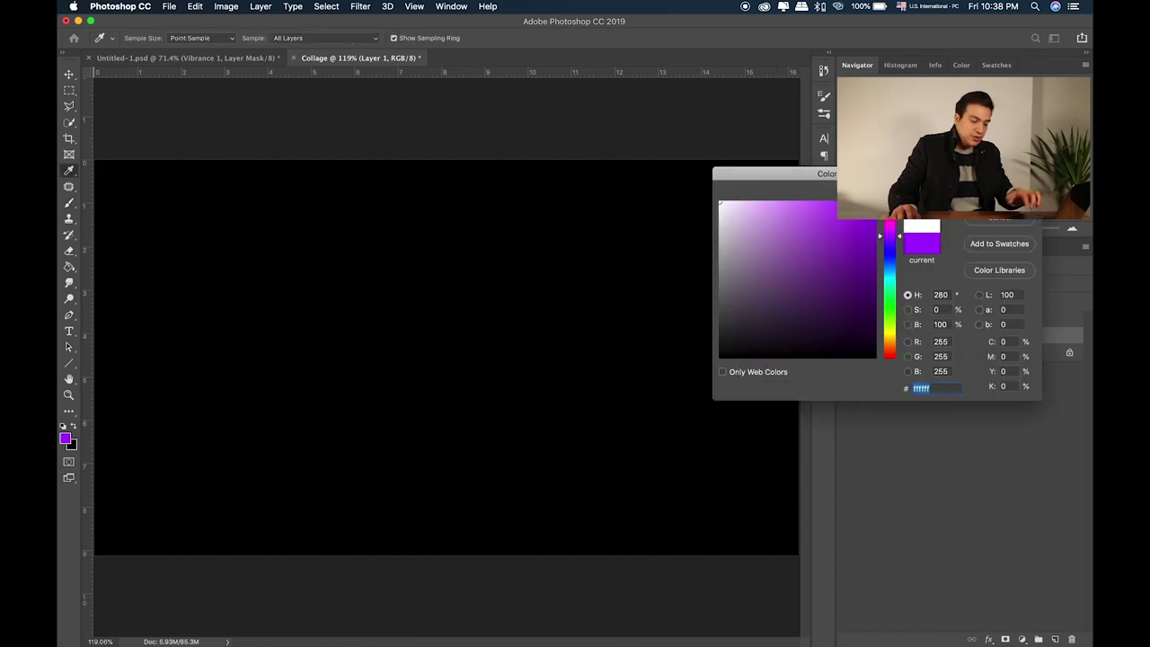
key(Return)
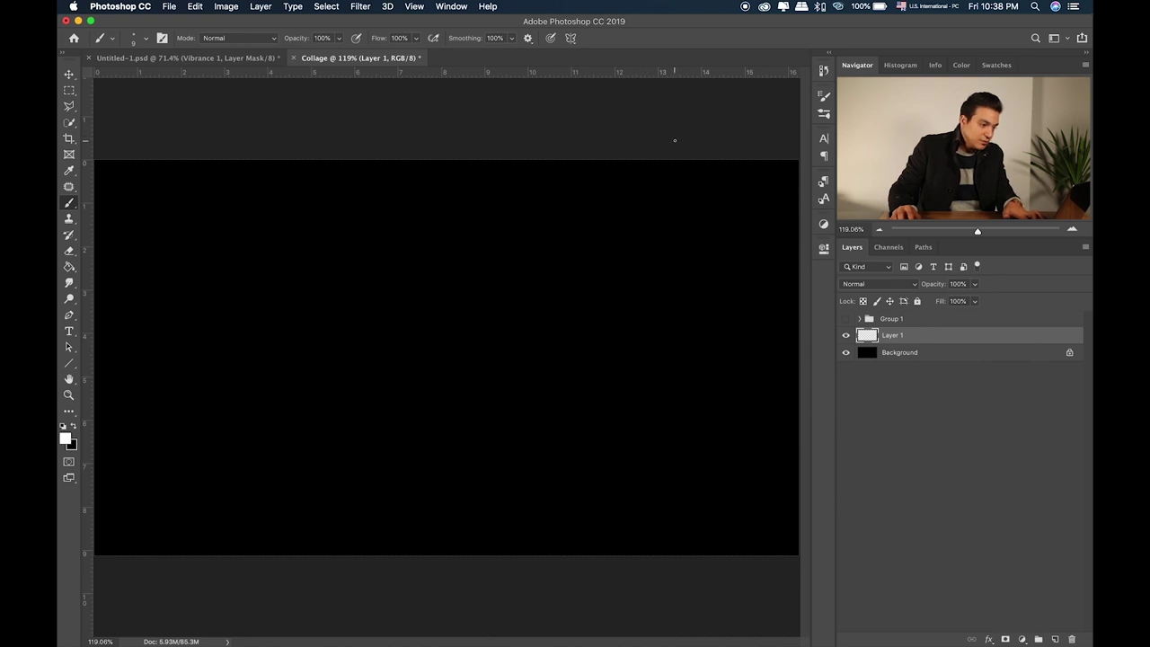
Undo a test white stroke, view the canvas at 100%, and clear trial rectangular selections.
drag(721, 291, 740, 349)
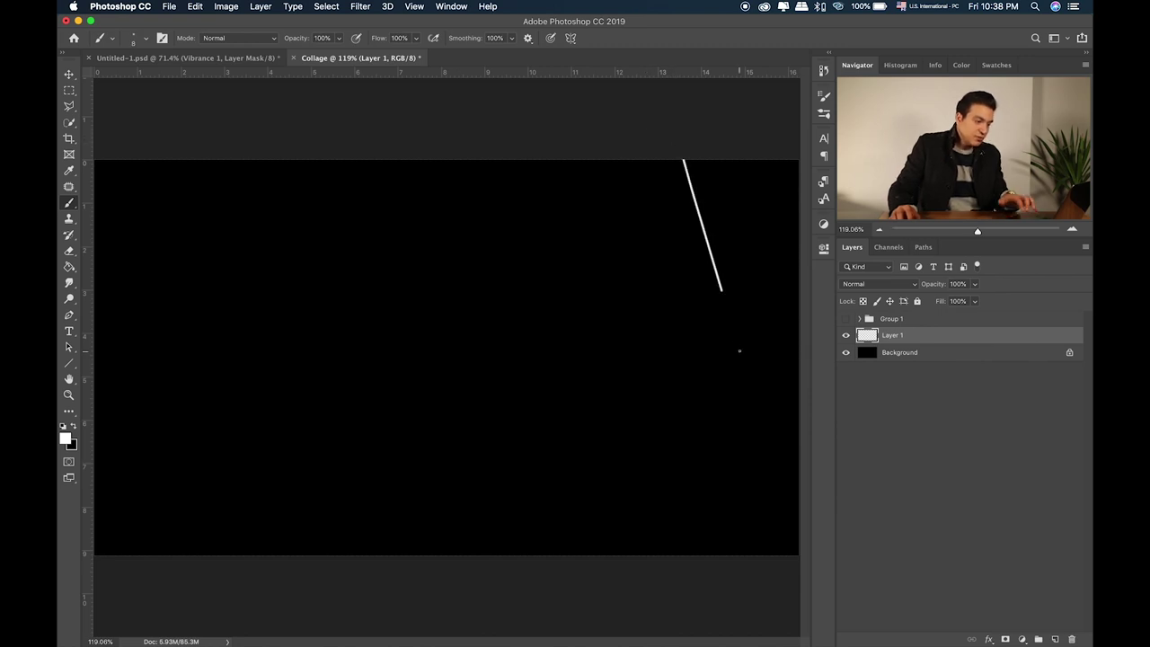
key(ctrl+z)
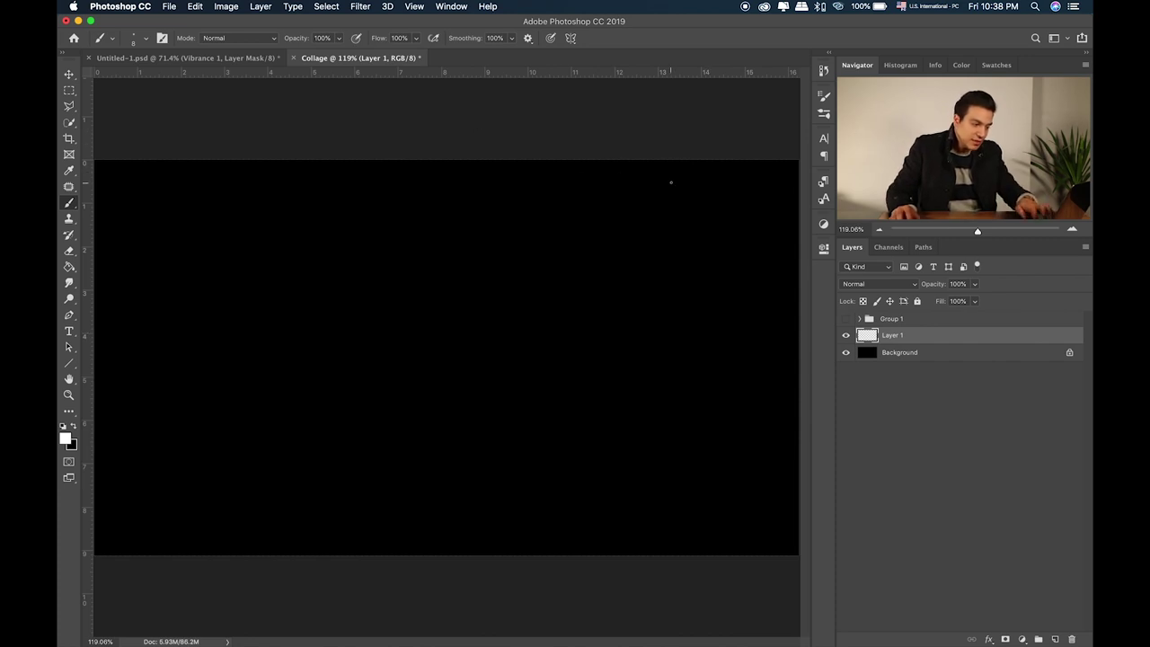
key(ctrl+1)
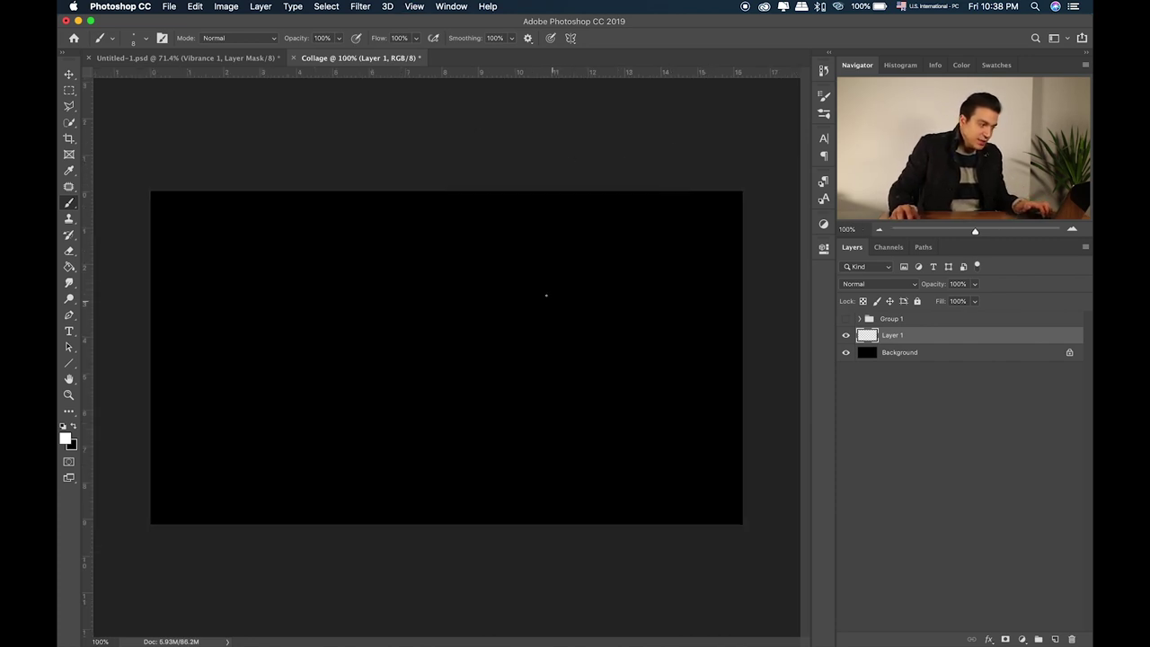
click(69, 90)
mouse_move(774, 174)
mouse_down()
mouse_move(565, 329)
mouse_move(575, 323)
mouse_up()
drag(520, 176, 350, 333)
click(722, 289)
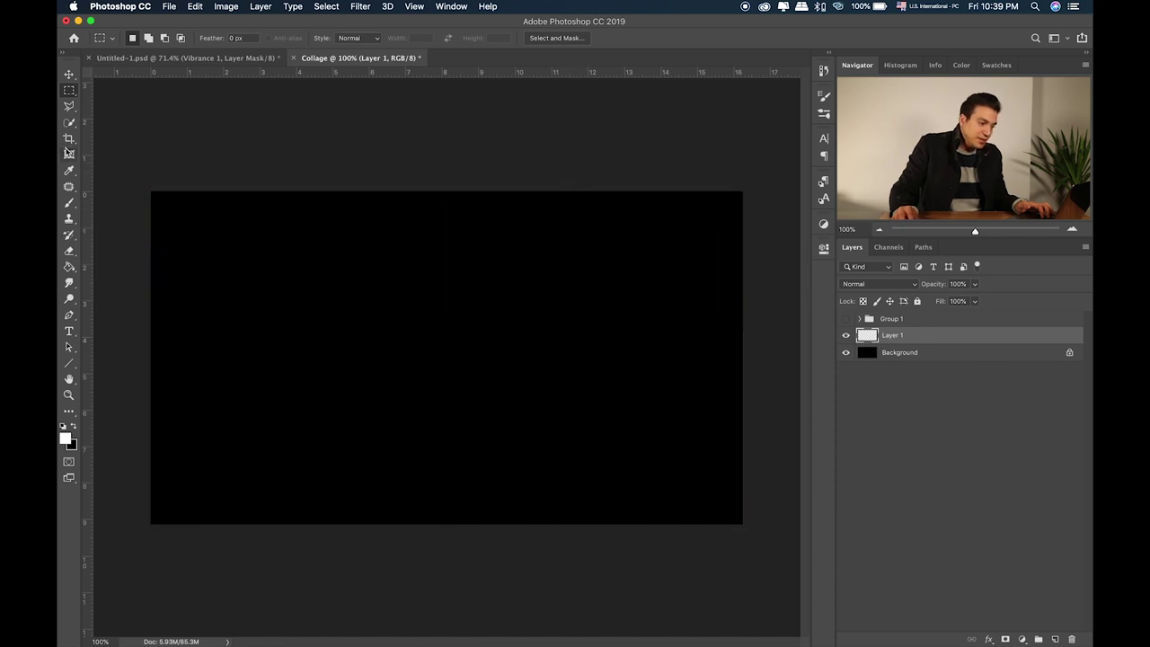
Draw straight white lines across the lower-right and top-right corners, joined by a near-vertical line.
click(69, 106)
click(642, 172)
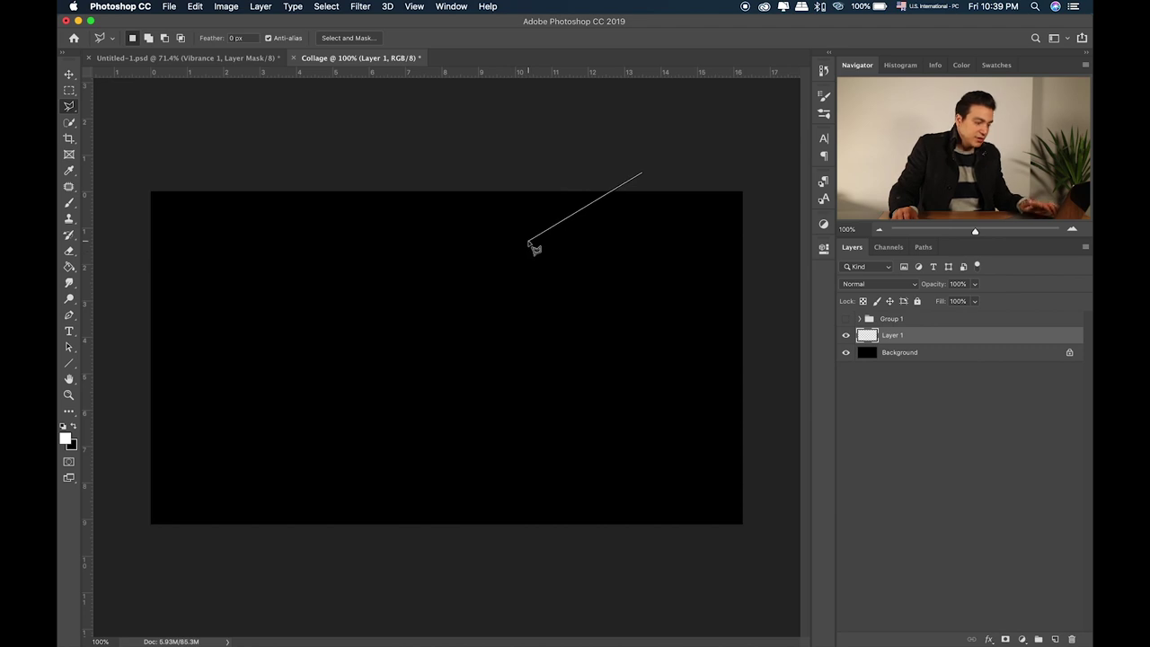
key(Escape)
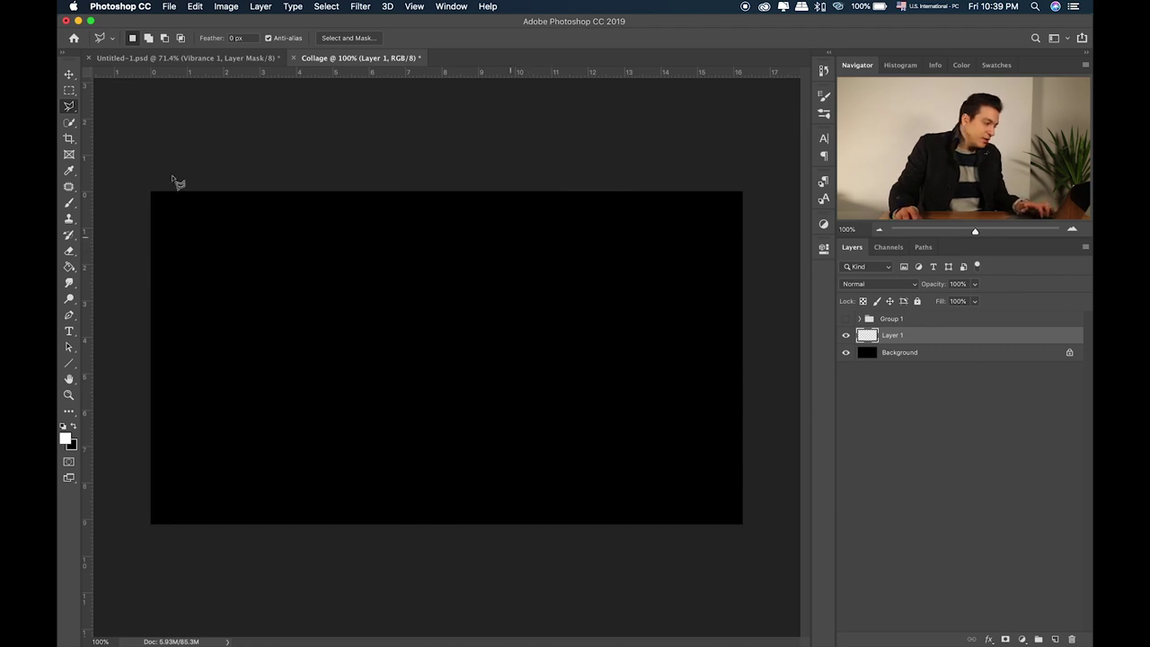
click(70, 203)
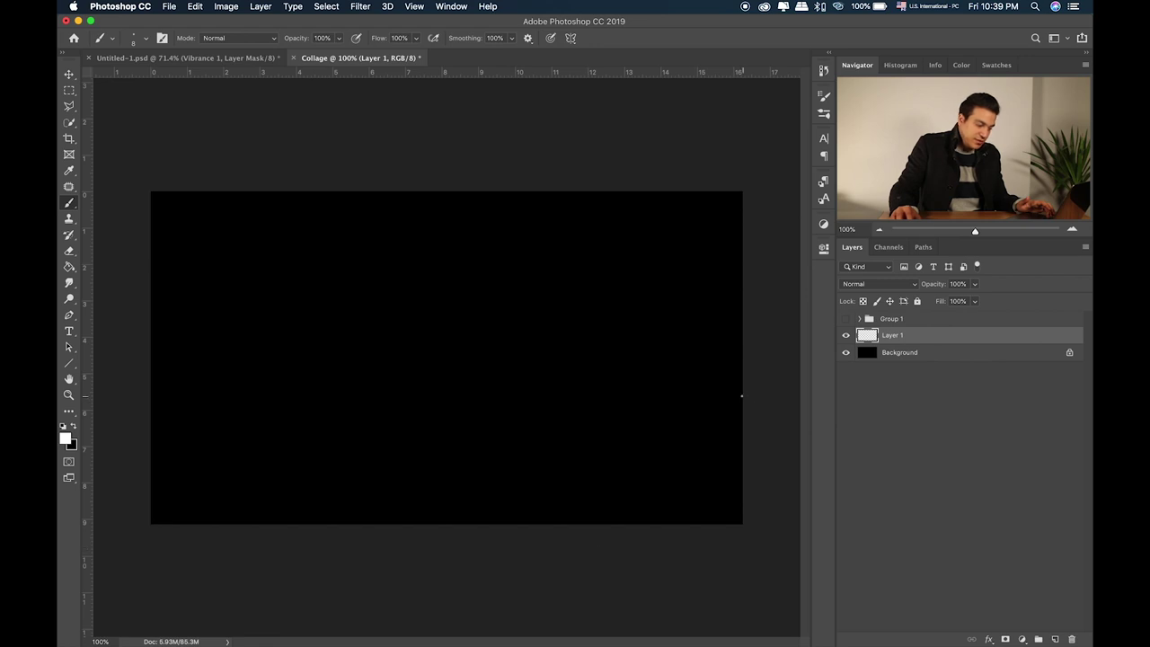
shift+click(555, 540)
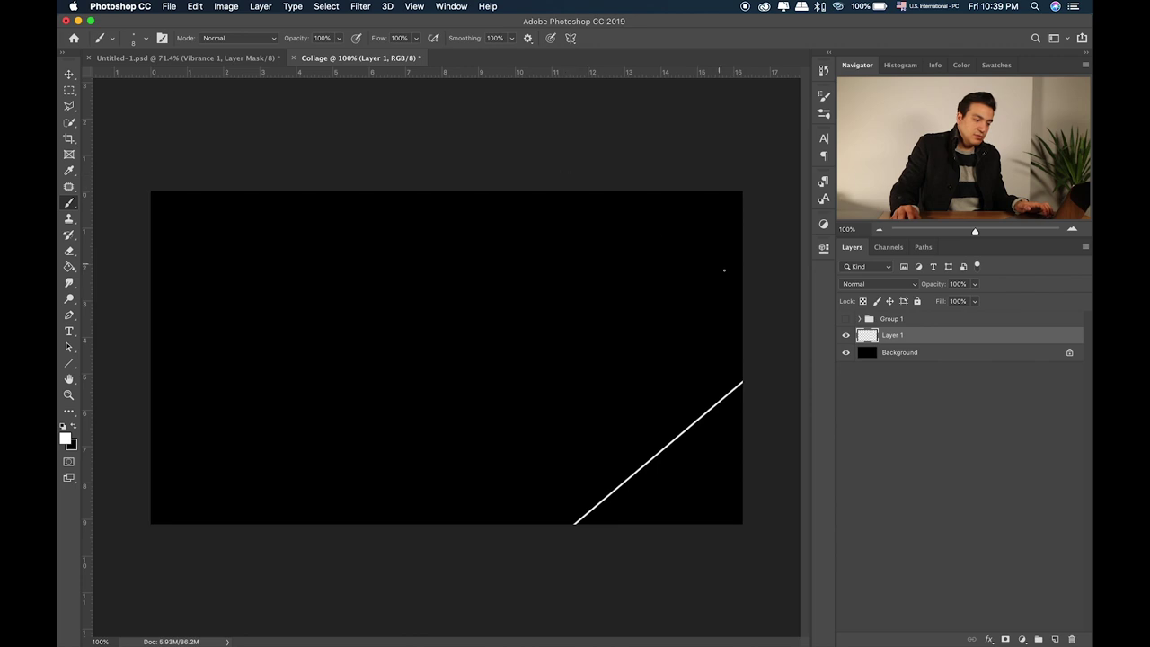
shift+click(761, 318)
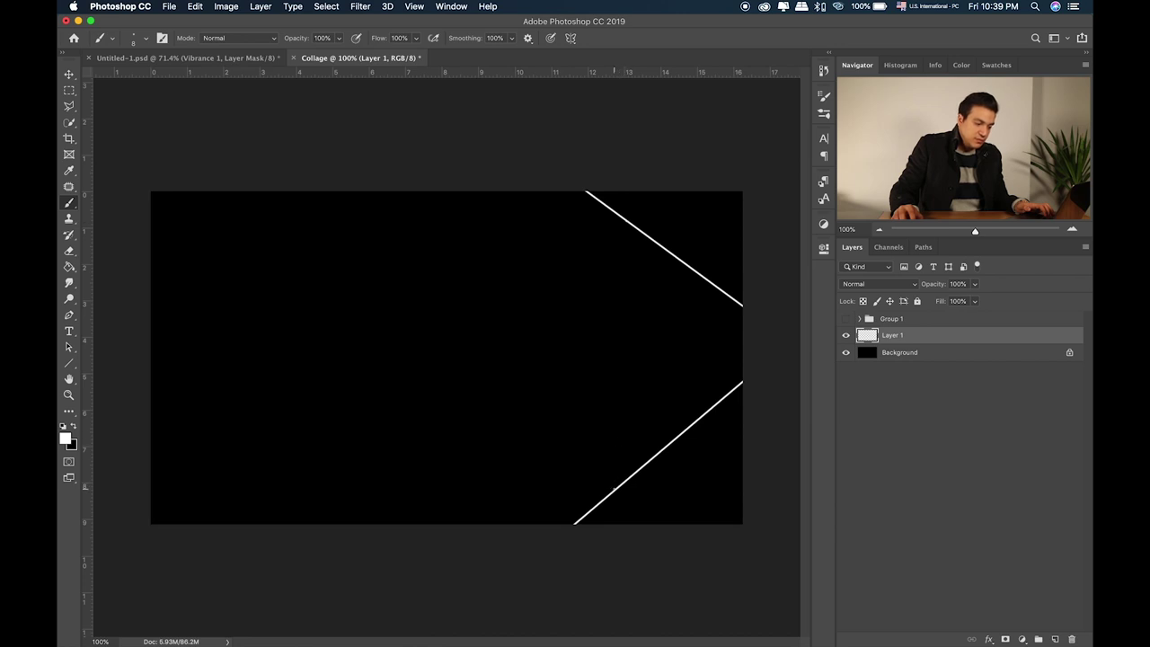
shift+click(613, 489)
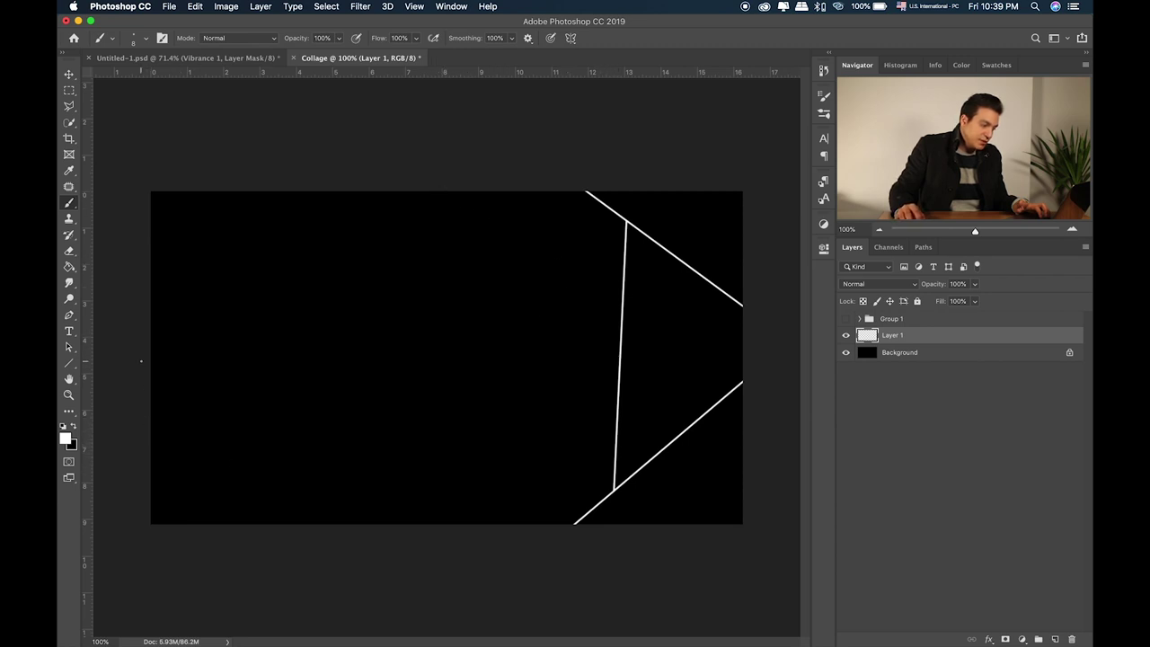
Draw white lines across the left corners and from the top and bottom edges, linking them into panels.
shift+click(335, 578)
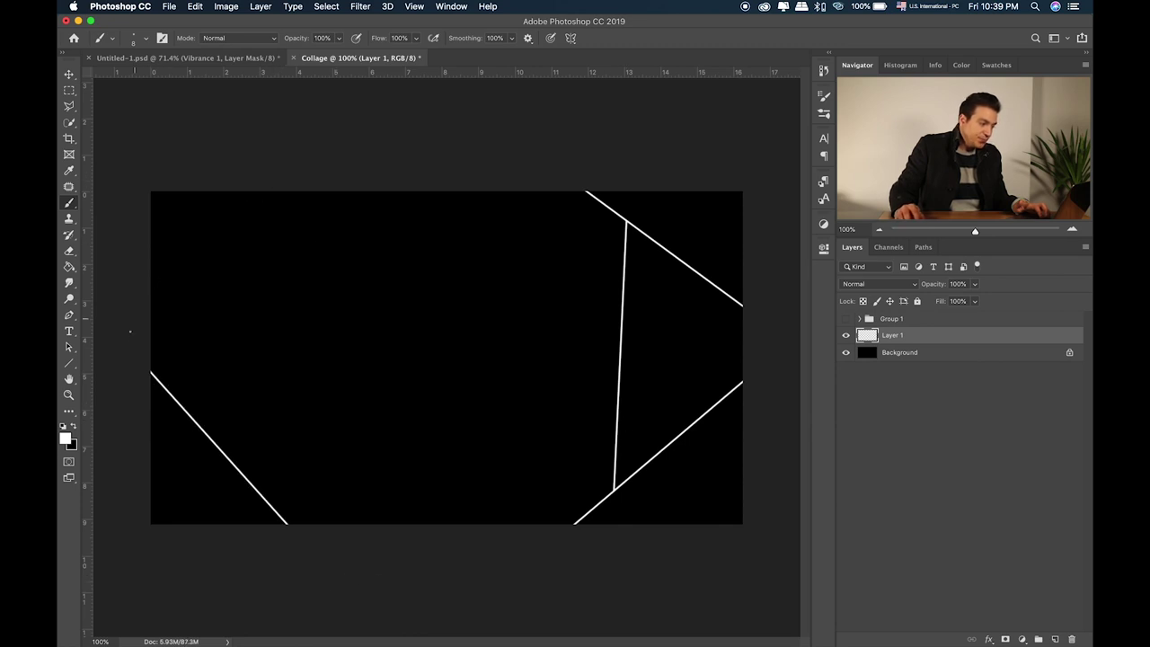
shift+click(356, 99)
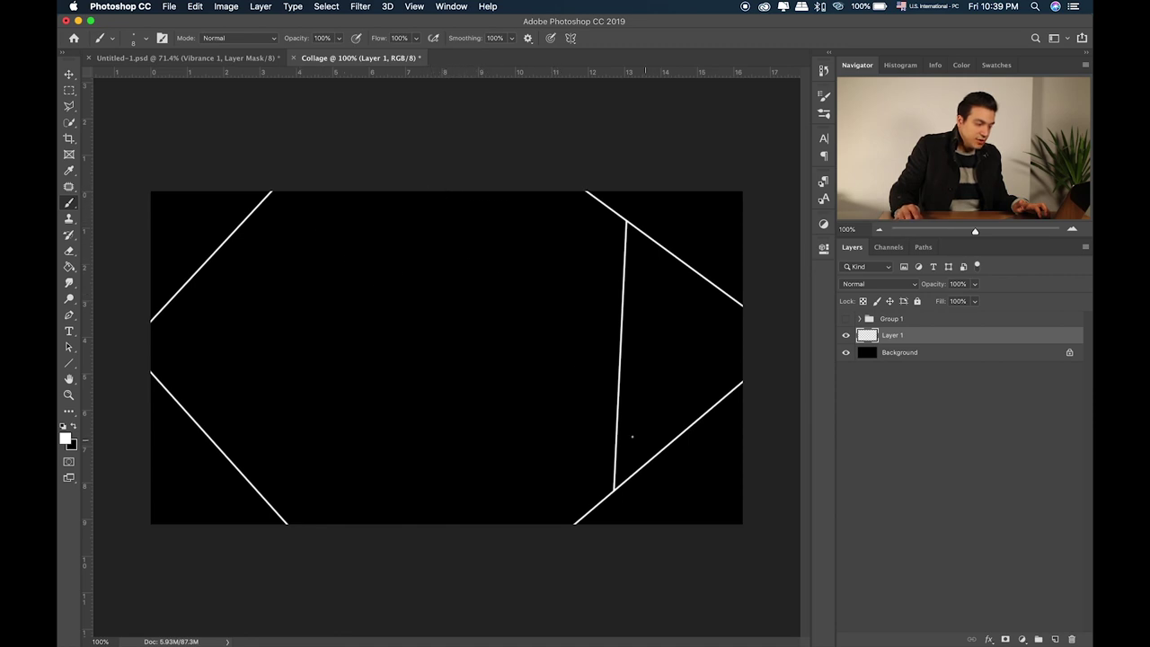
shift+click(616, 420)
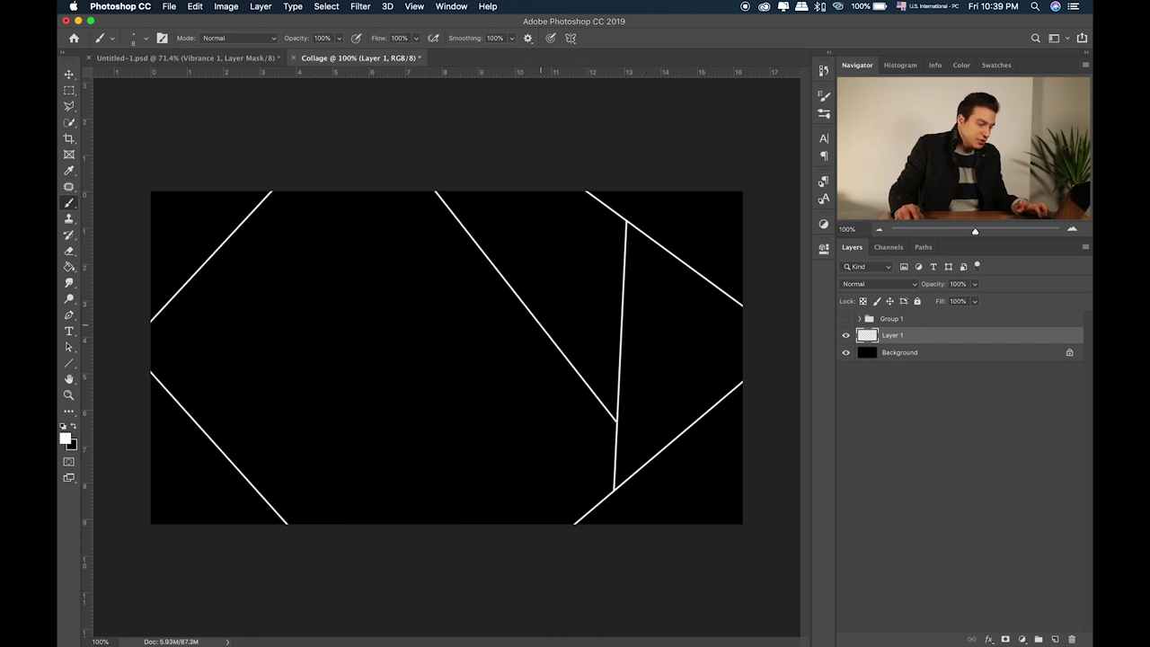
click(402, 524)
shift+click(540, 326)
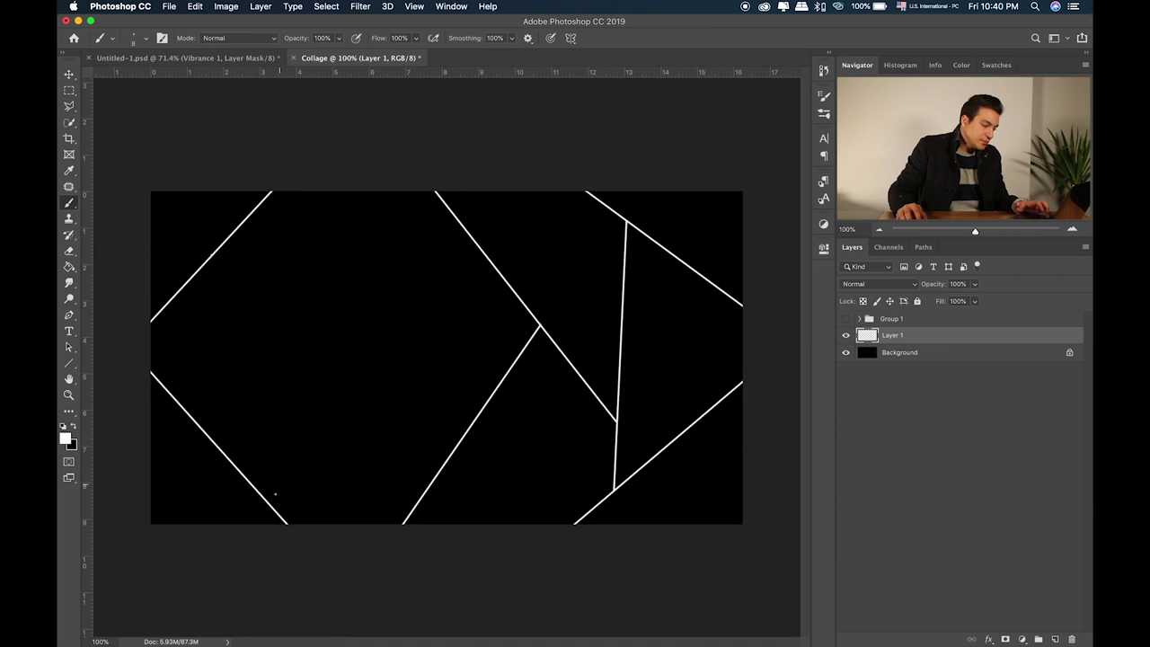
shift+click(253, 486)
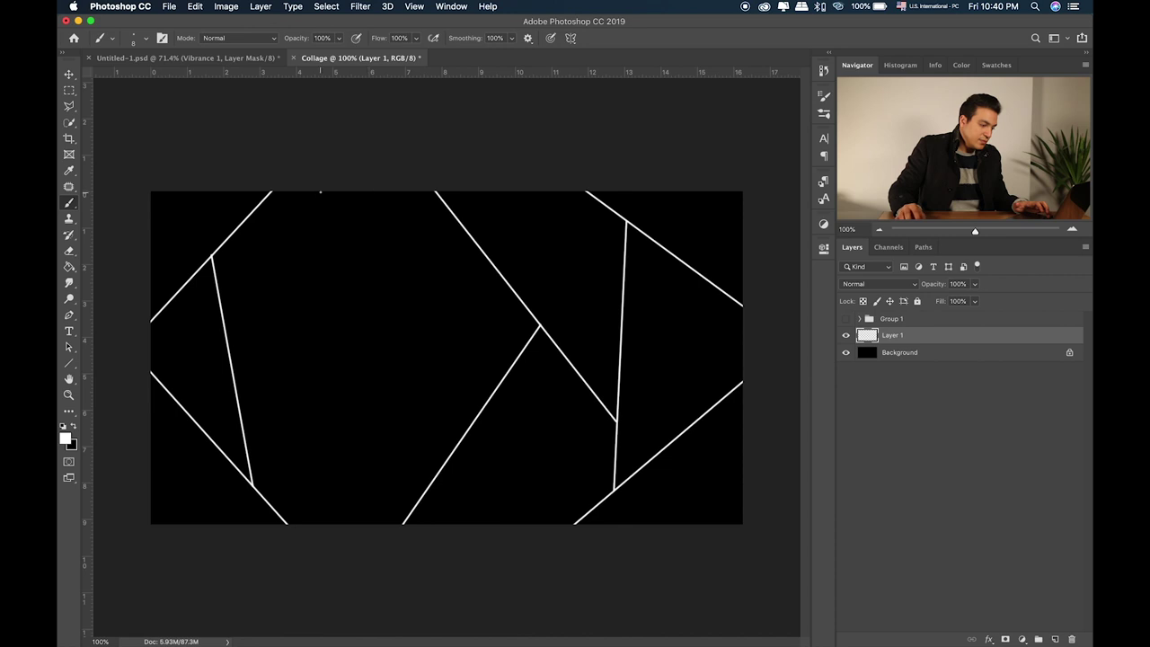
shift+click(449, 458)
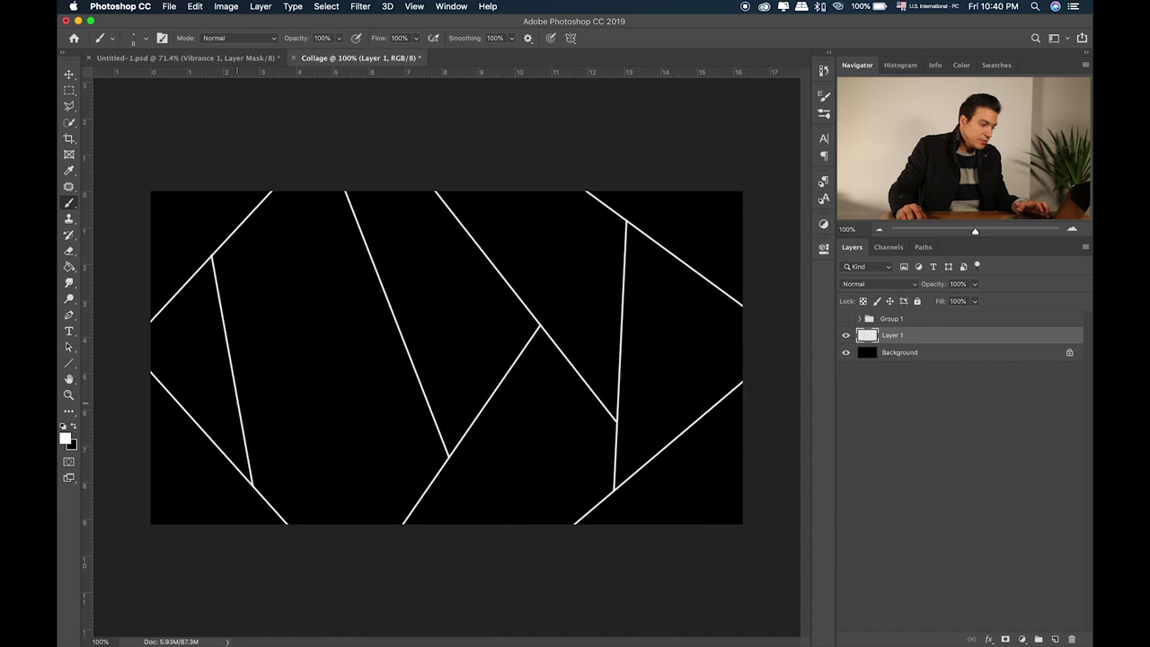
shift+click(389, 307)
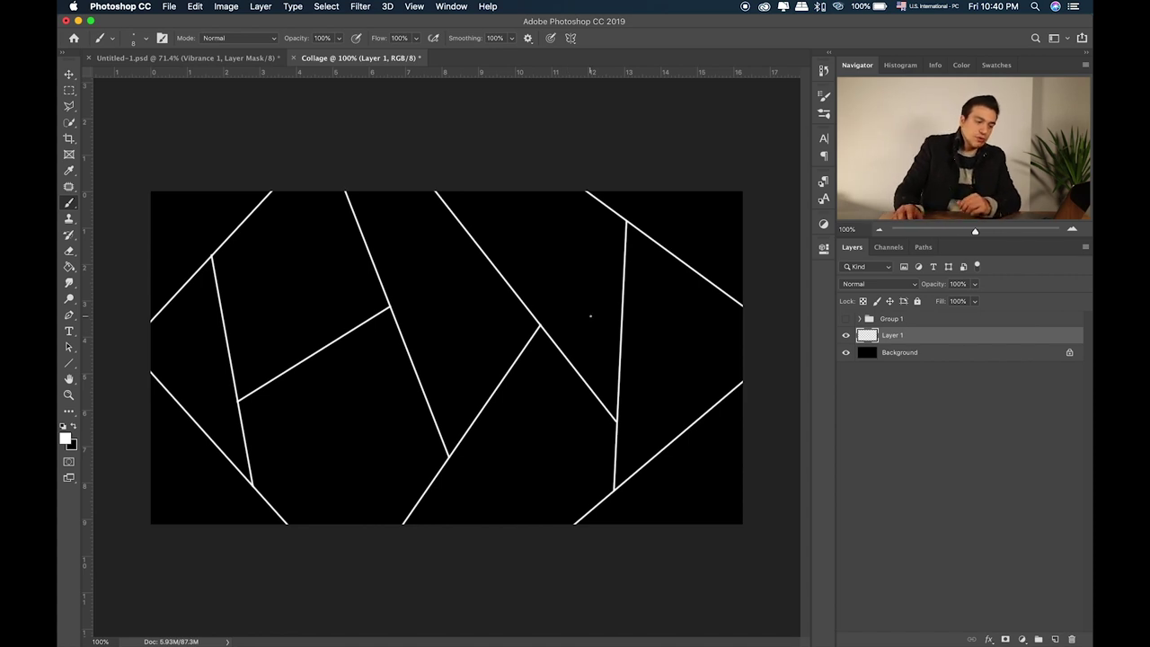
Duplicate the Background and Layer 1, and hide Layer 1 copy.
click(845, 335)
click(845, 335)
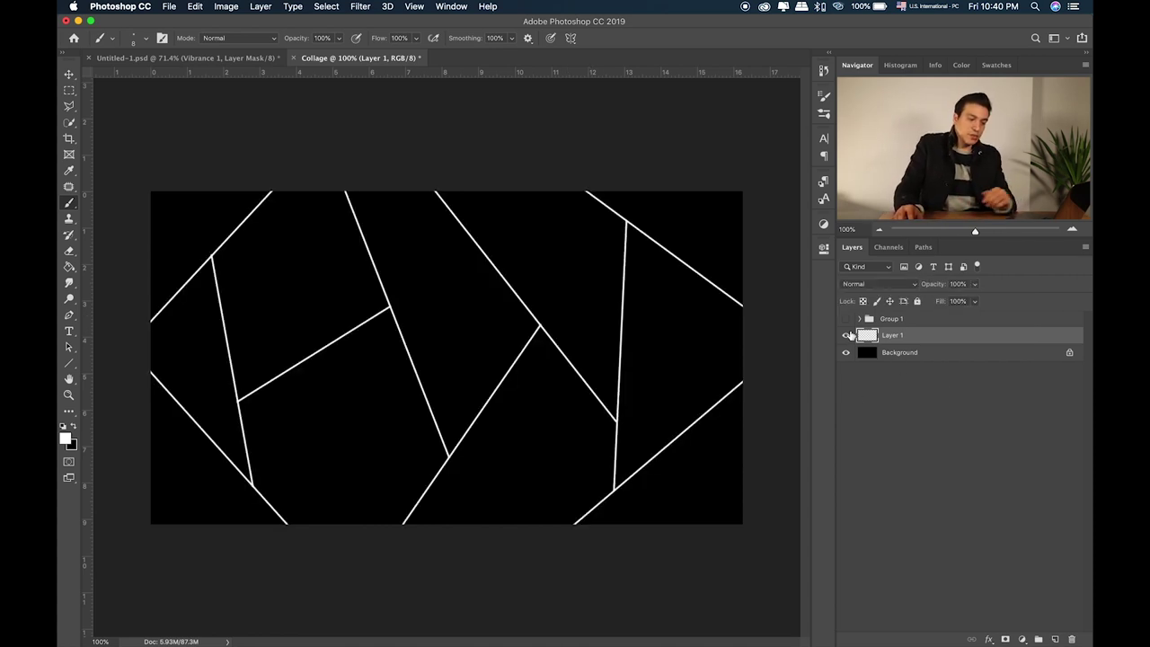
click(915, 353)
key(ctrl+j)
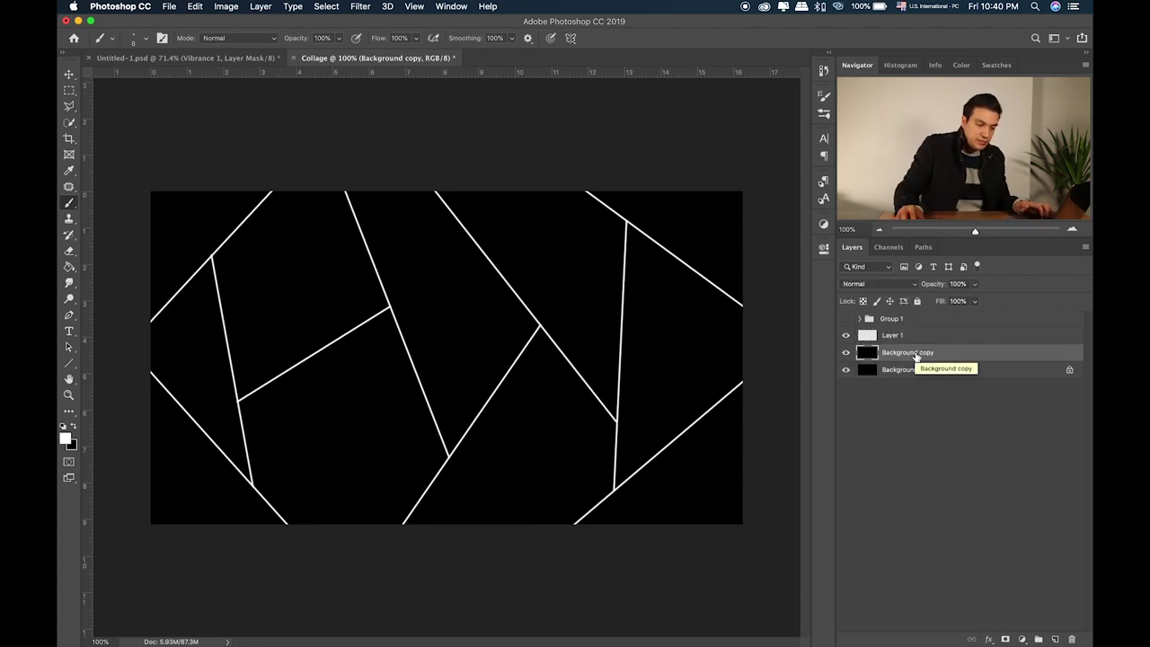
click(845, 336)
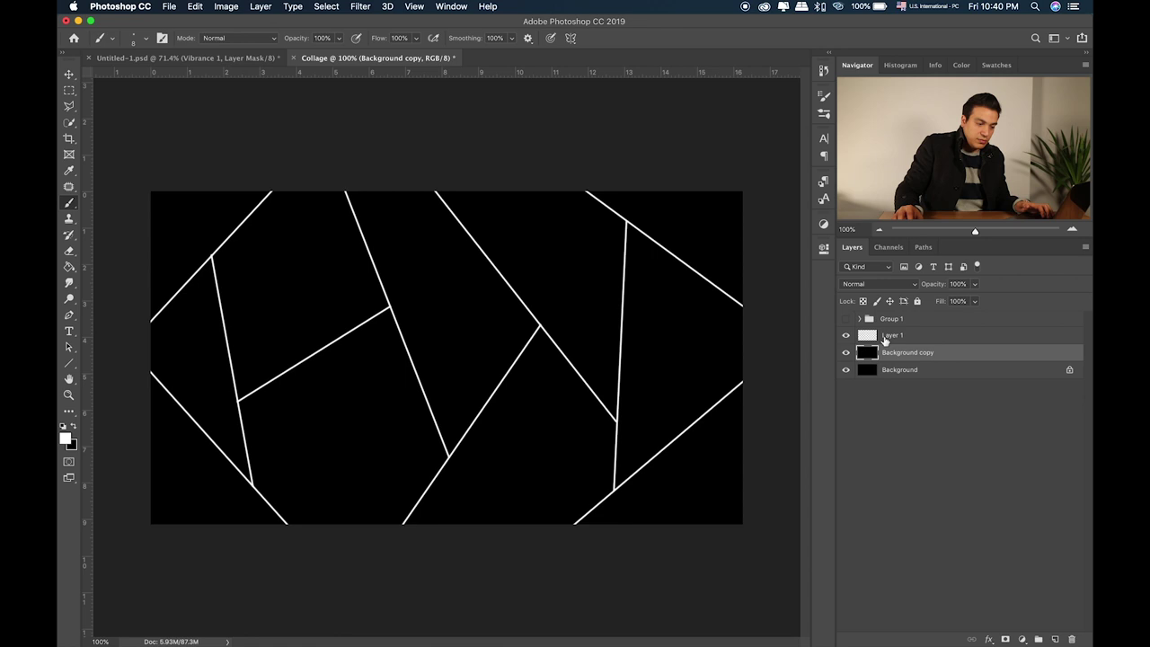
click(903, 335)
key(ctrl+j)
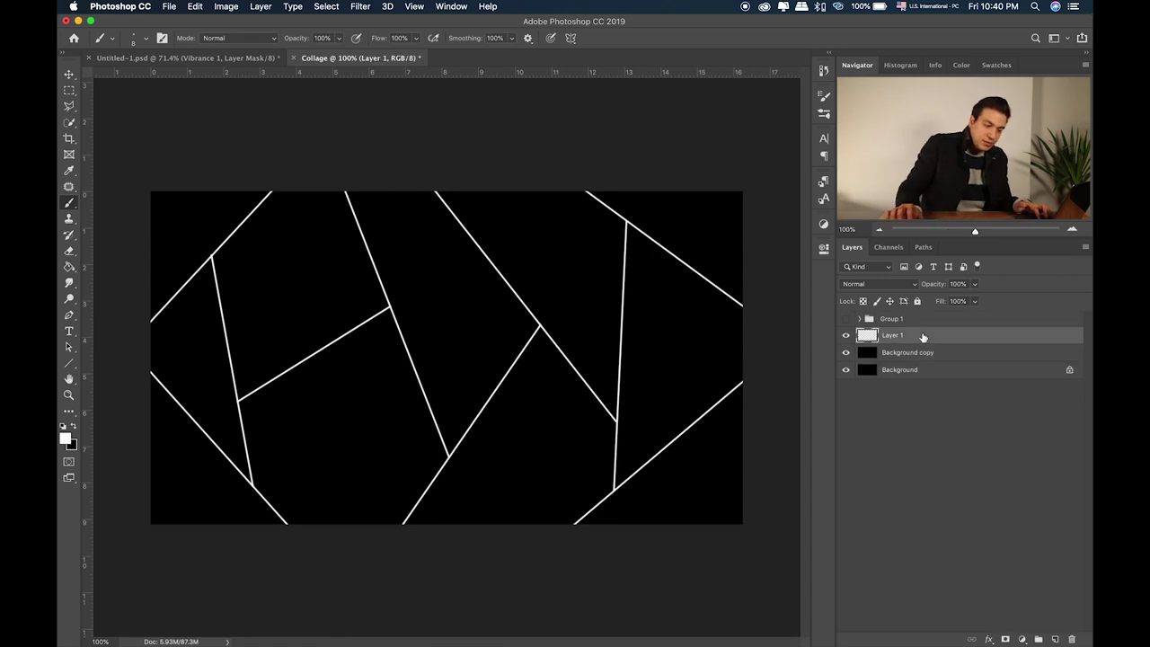
click(845, 335)
Convert Layer 1 and Background copy into a single smart object.
click(940, 358)
shift+click(938, 371)
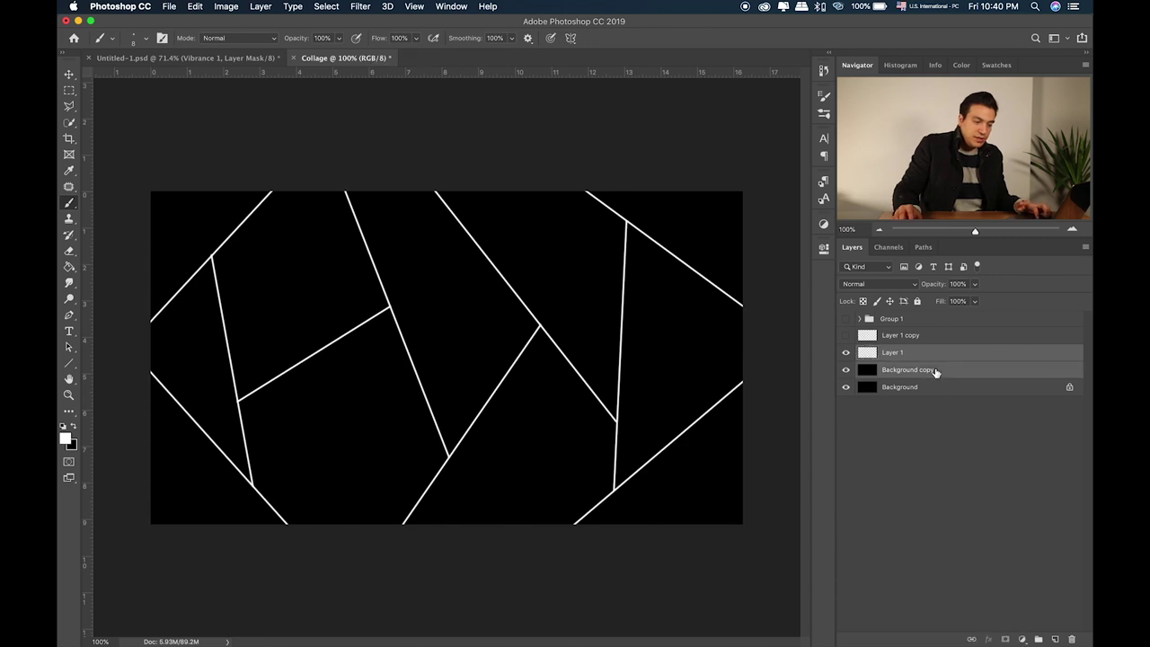
right_click(938, 372)
click(860, 276)
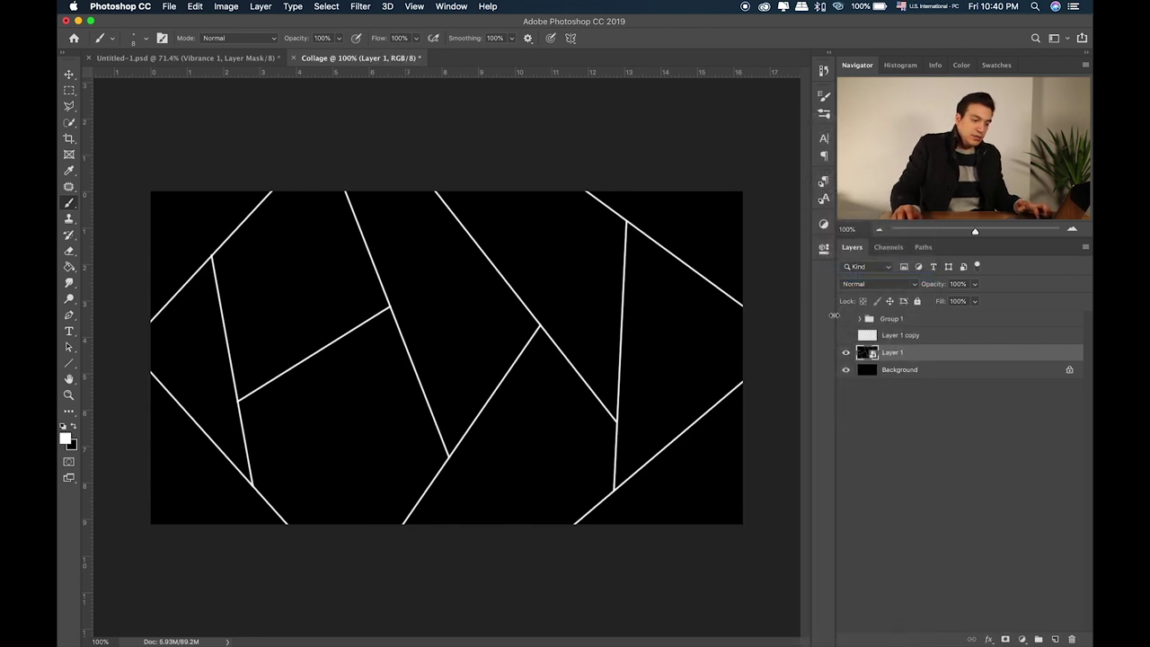
click(847, 353)
click(847, 353)
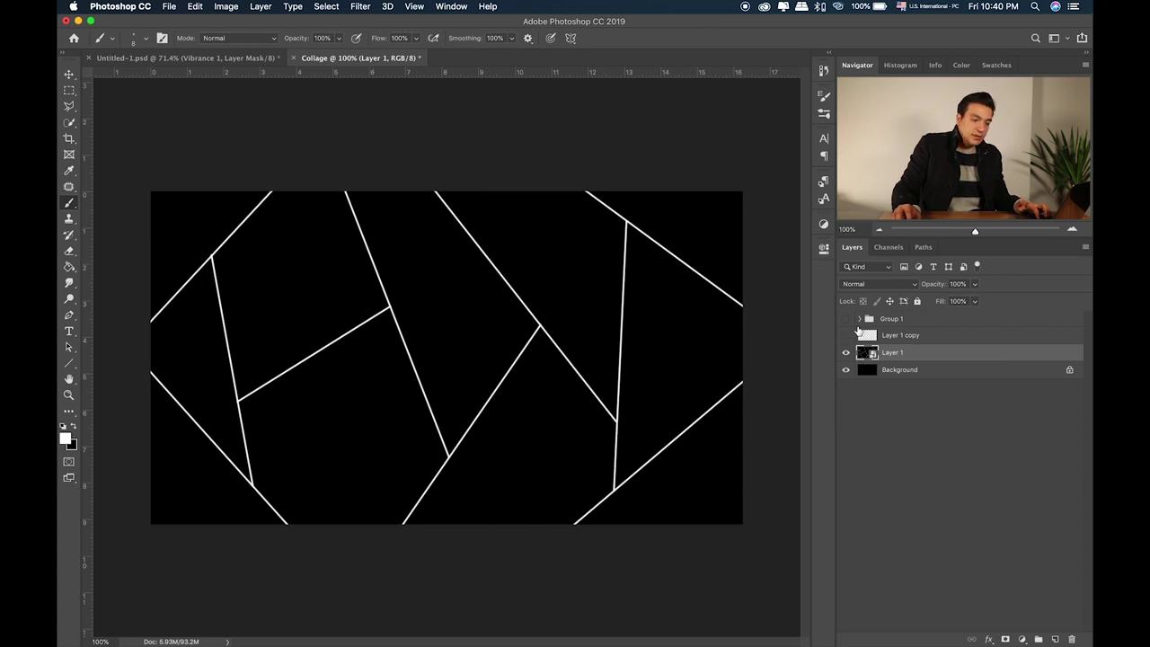
Move the hidden Layer 1 copy below the Layer 1 smart object and check the result.
click(919, 335)
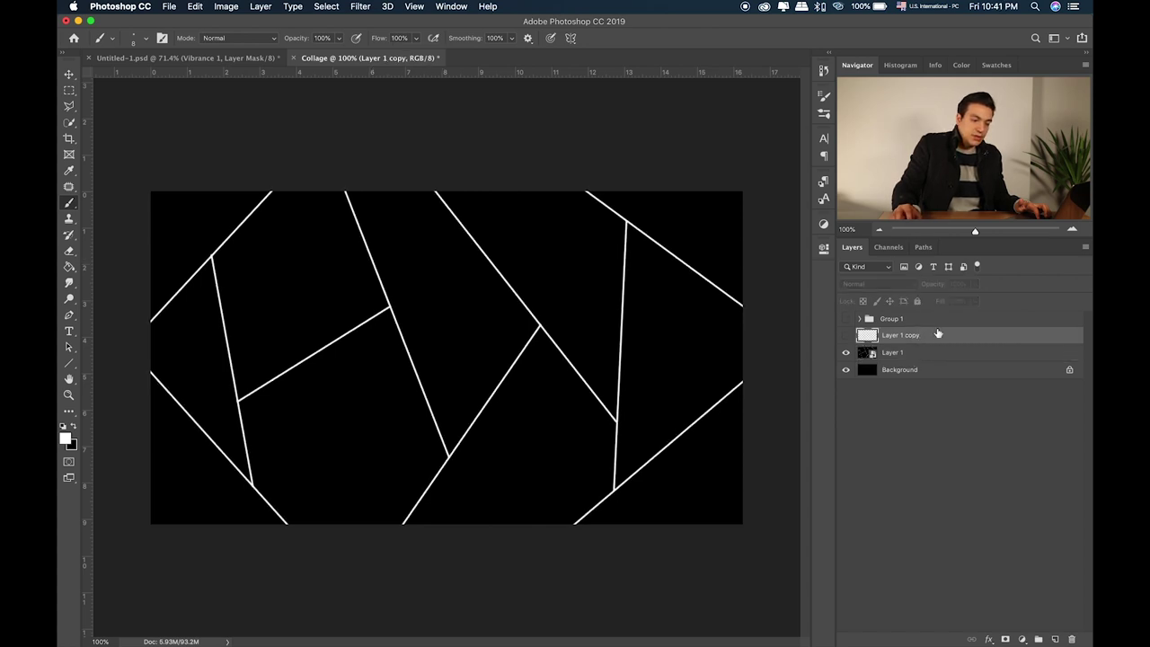
drag(937, 334, 931, 359)
click(862, 340)
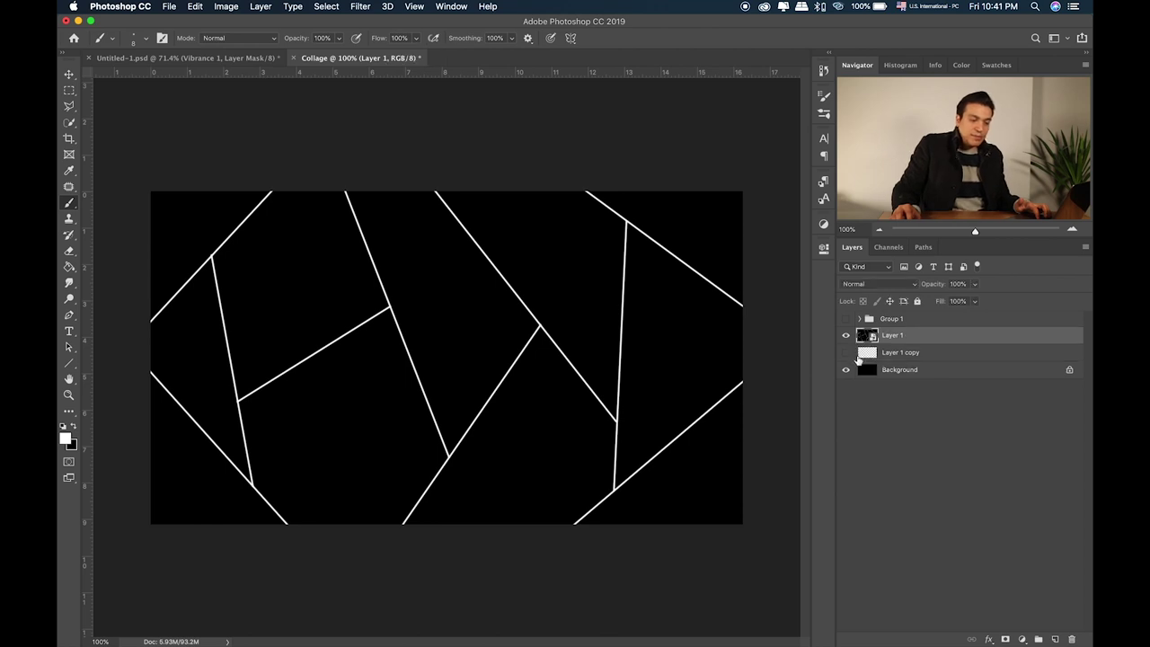
click(845, 335)
click(845, 335)
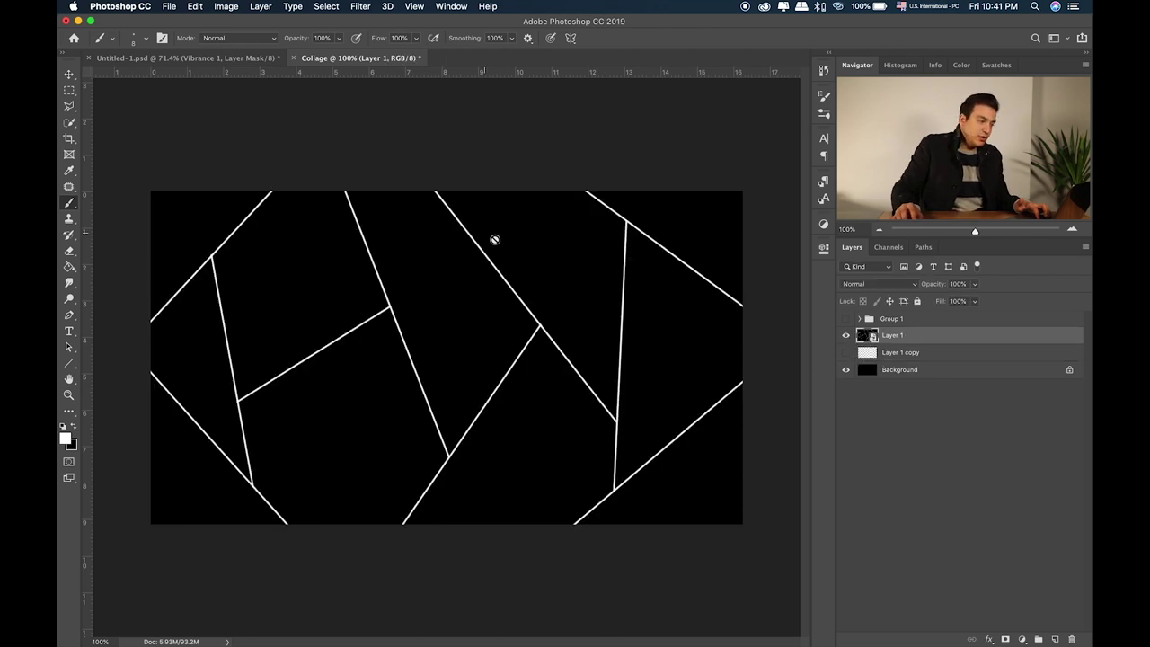
Select the top-right triangle of the line layout with the Magic Wand.
click(68, 122)
right_click(68, 122)
click(117, 136)
click(714, 248)
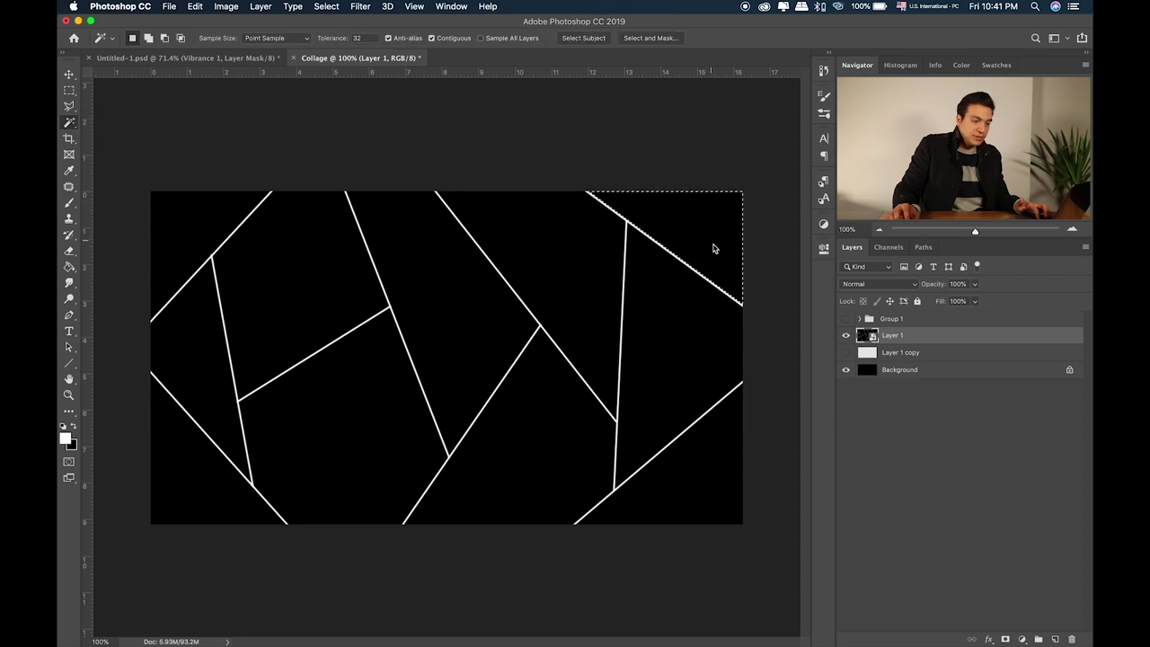
Show Group 1, hide every photo except the tournament poster, and mask it to the triangle.
click(858, 319)
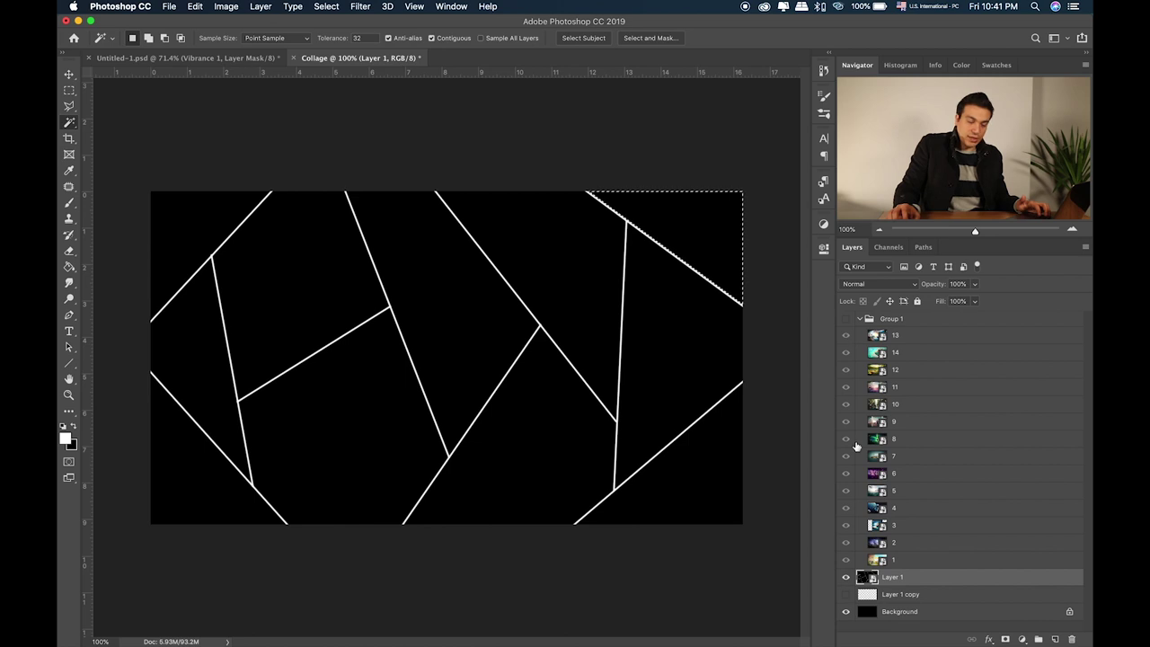
click(845, 319)
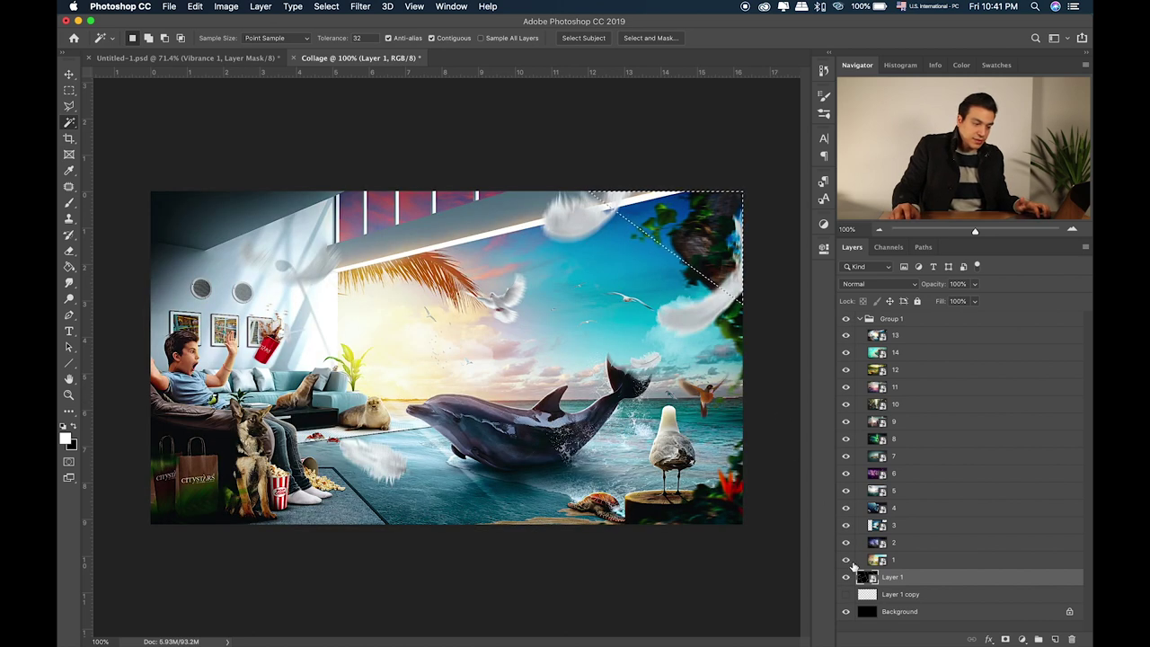
drag(845, 335, 849, 544)
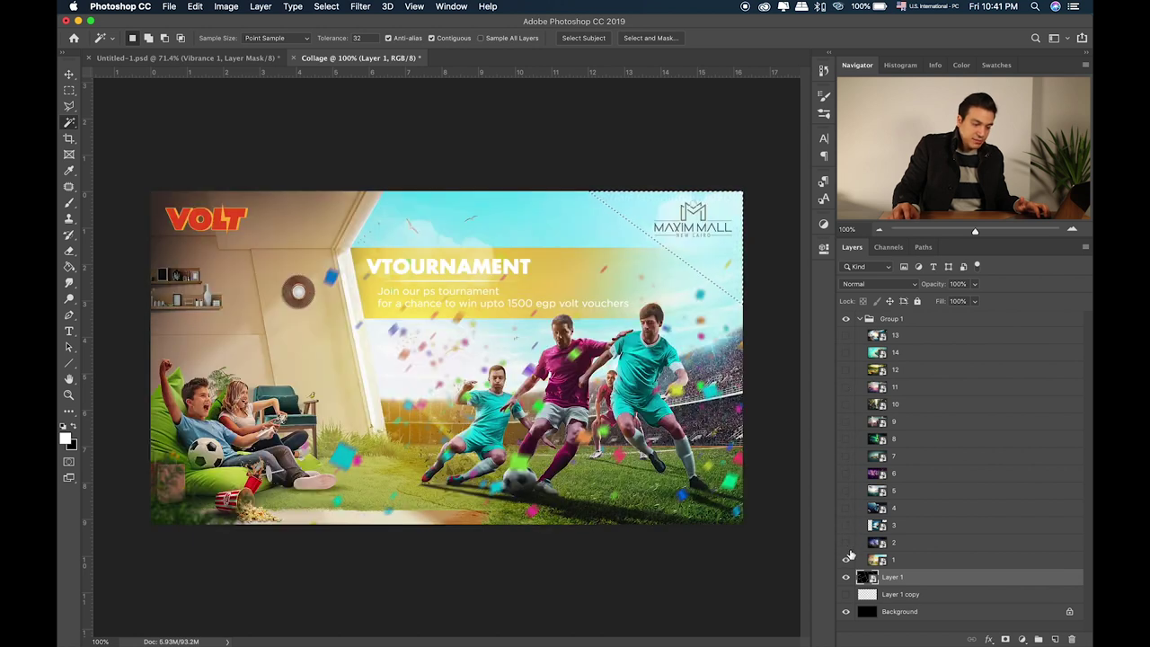
click(877, 560)
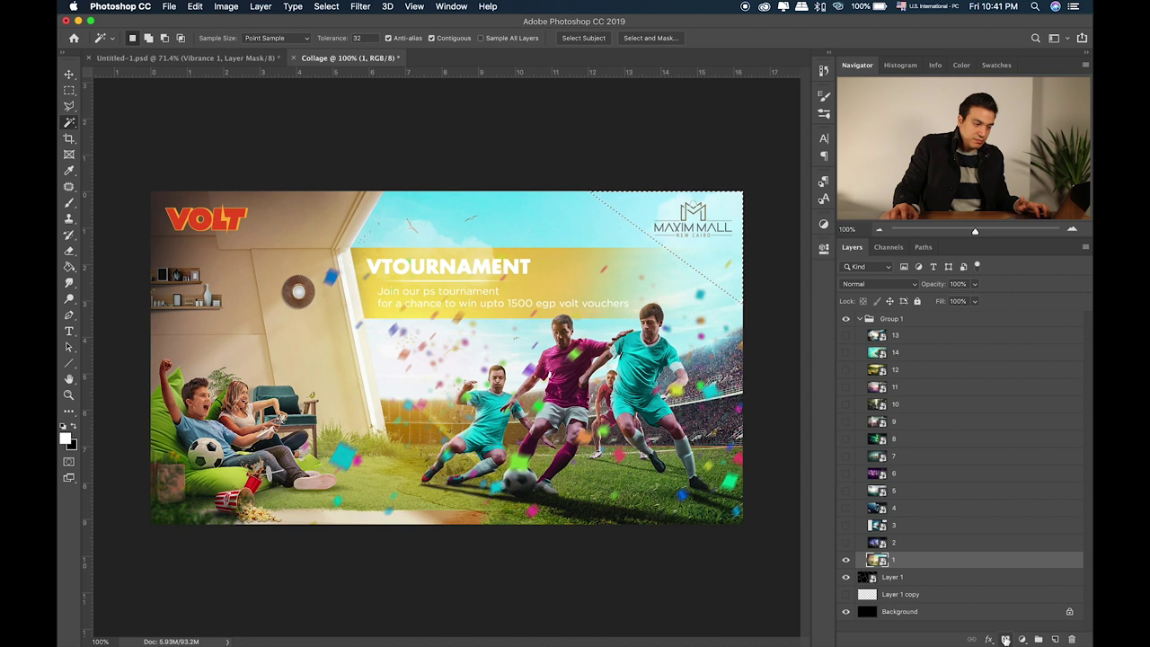
click(1005, 639)
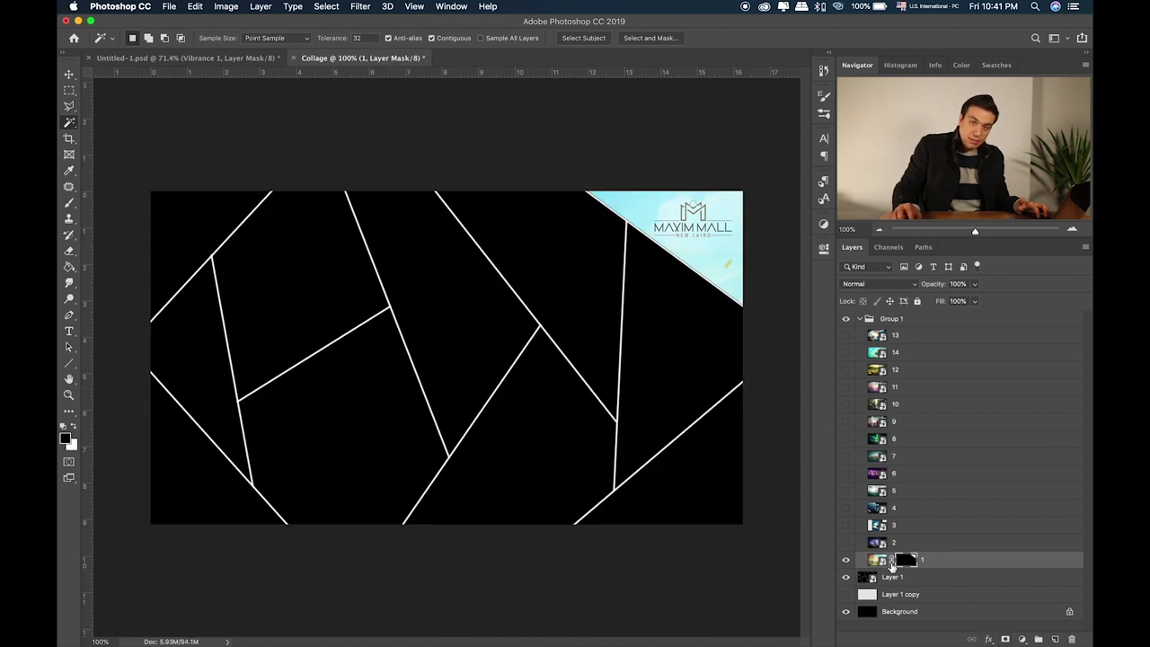
click(877, 559)
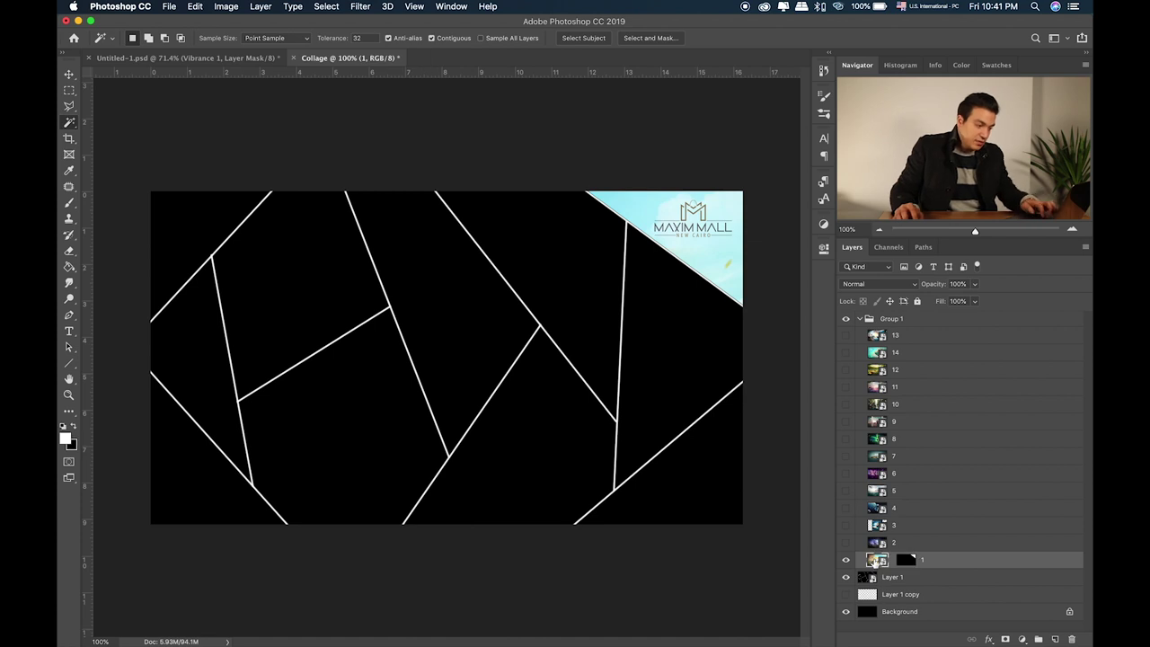
Scale the poster to about 11.5% and position it to frame the players.
key(ctrl+t)
mouse_move(146, 526)
mouse_down()
mouse_move(547, 286)
mouse_move(537, 300)
mouse_up()
mouse_move(627, 260)
mouse_down()
mouse_move(698, 261)
mouse_move(631, 262)
mouse_up()
drag(754, 188, 794, 167)
drag(753, 213, 723, 208)
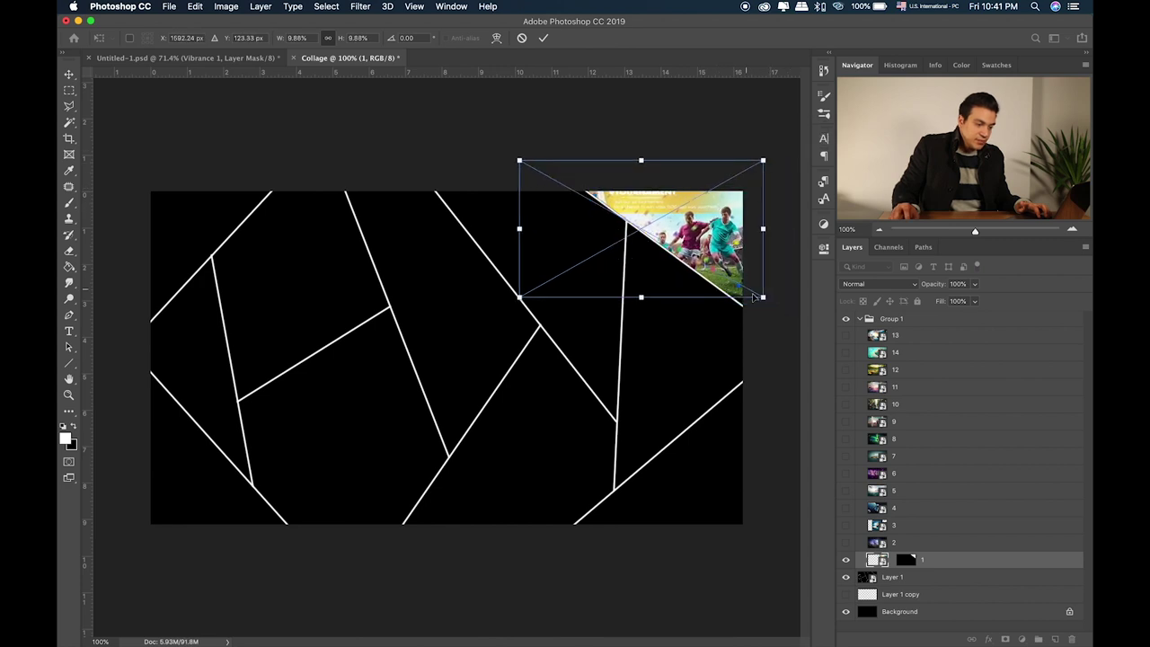
drag(762, 296, 782, 308)
drag(755, 247, 721, 251)
drag(757, 298, 779, 308)
drag(741, 244, 716, 262)
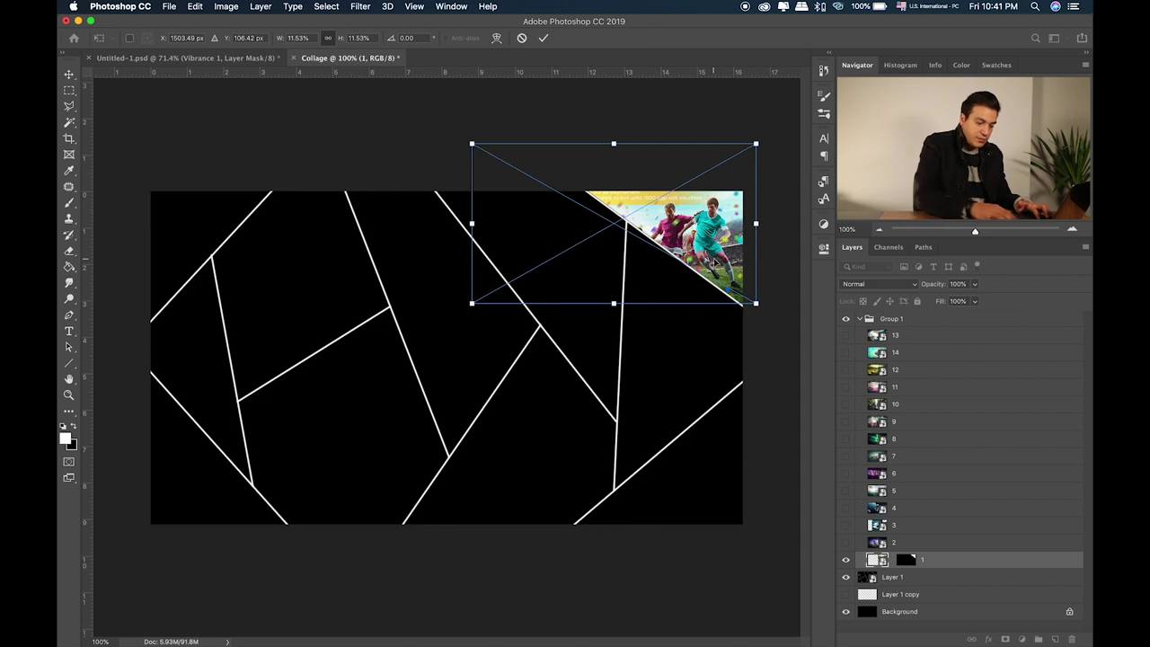
key(Return)
key(w)
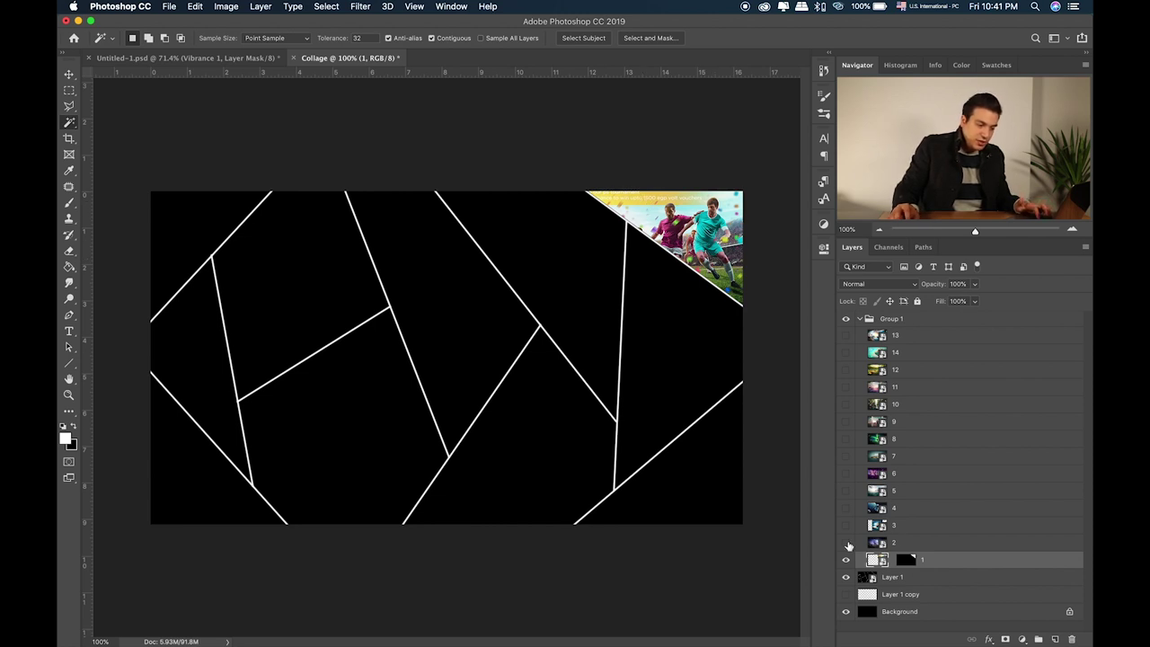
On the line layout layer, select the next empty black panel.
click(889, 594)
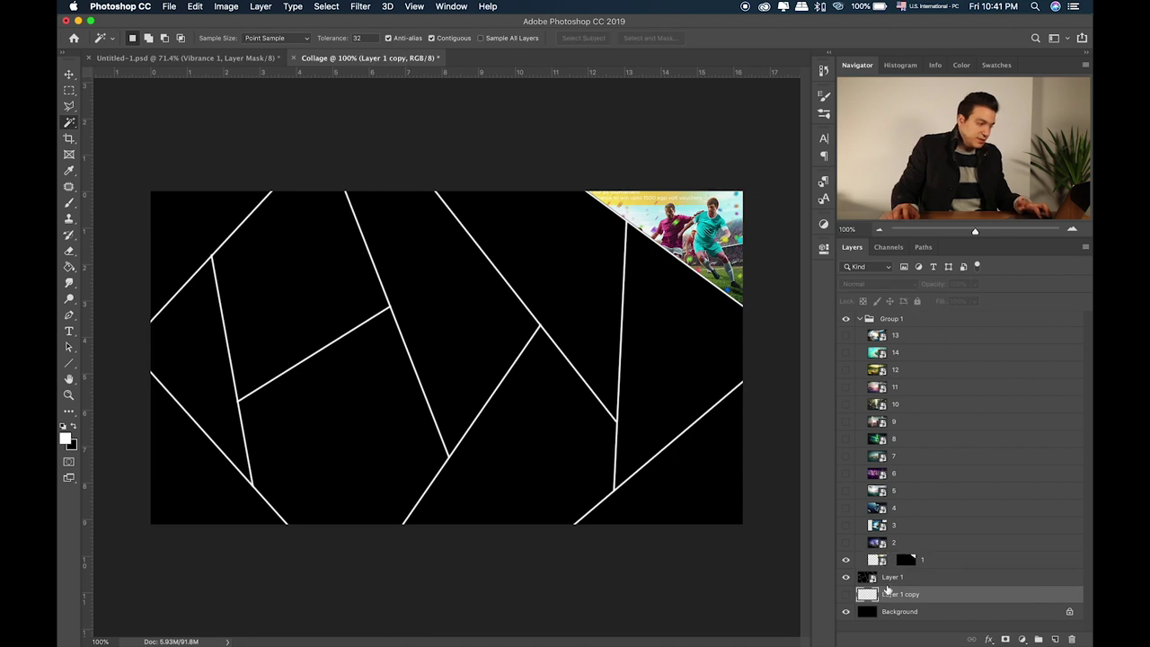
click(892, 577)
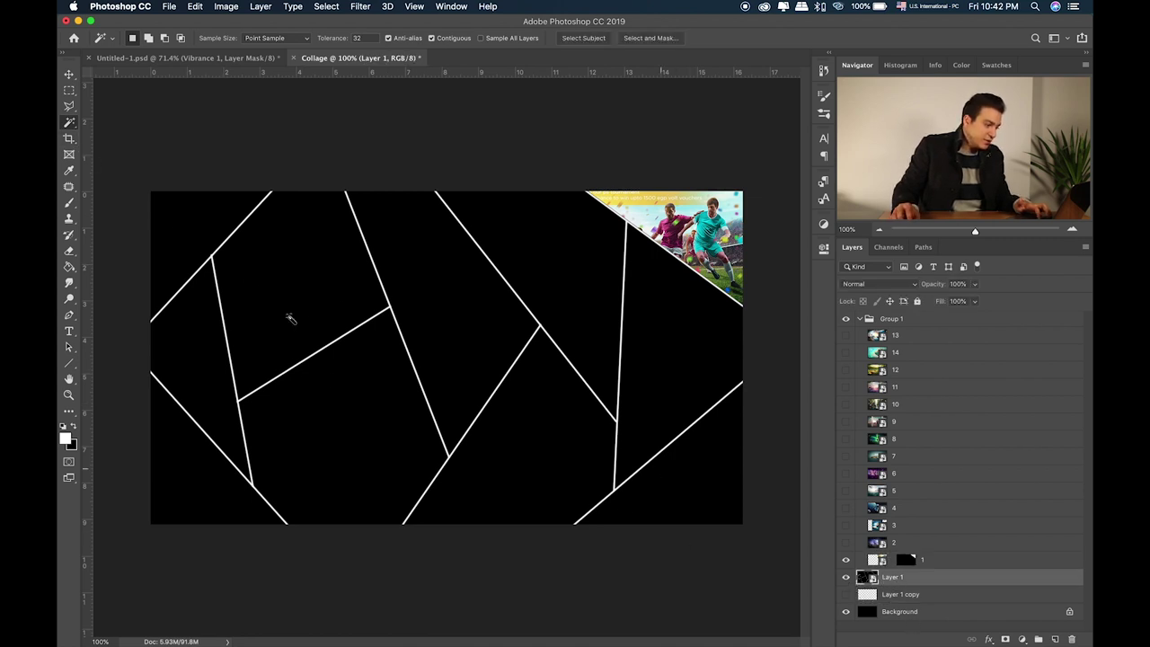
click(566, 262)
Show the beach-ball poster (layer 3) instead of photo 2 and mask it to the panel.
click(846, 542)
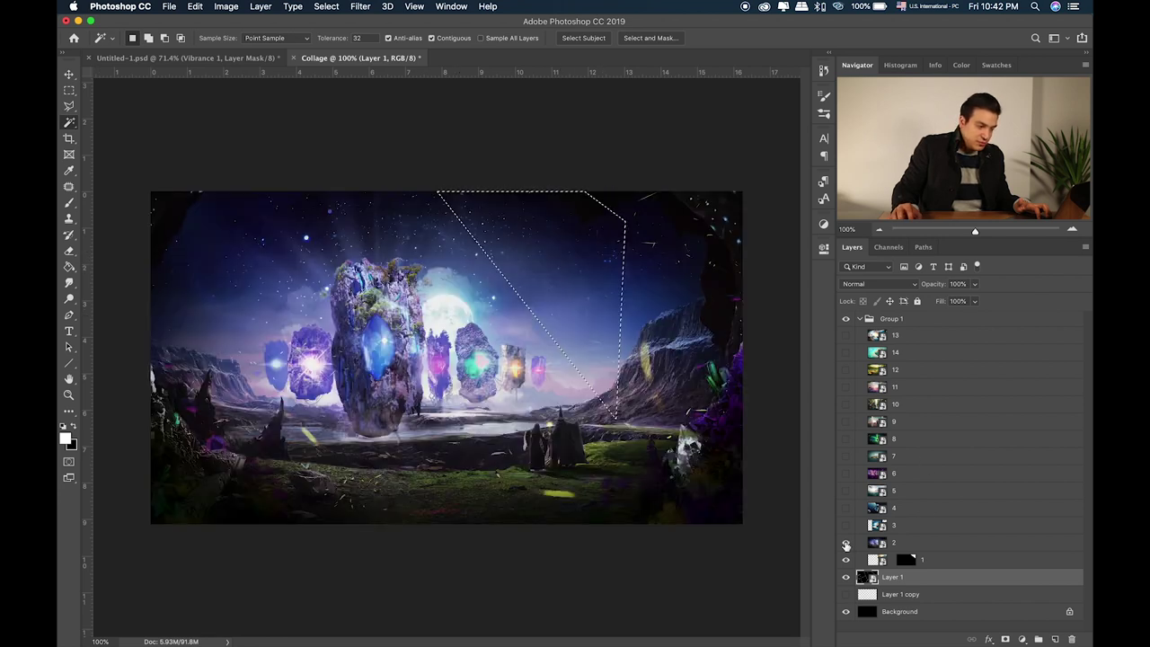
click(845, 542)
click(845, 526)
click(845, 525)
click(846, 525)
click(930, 528)
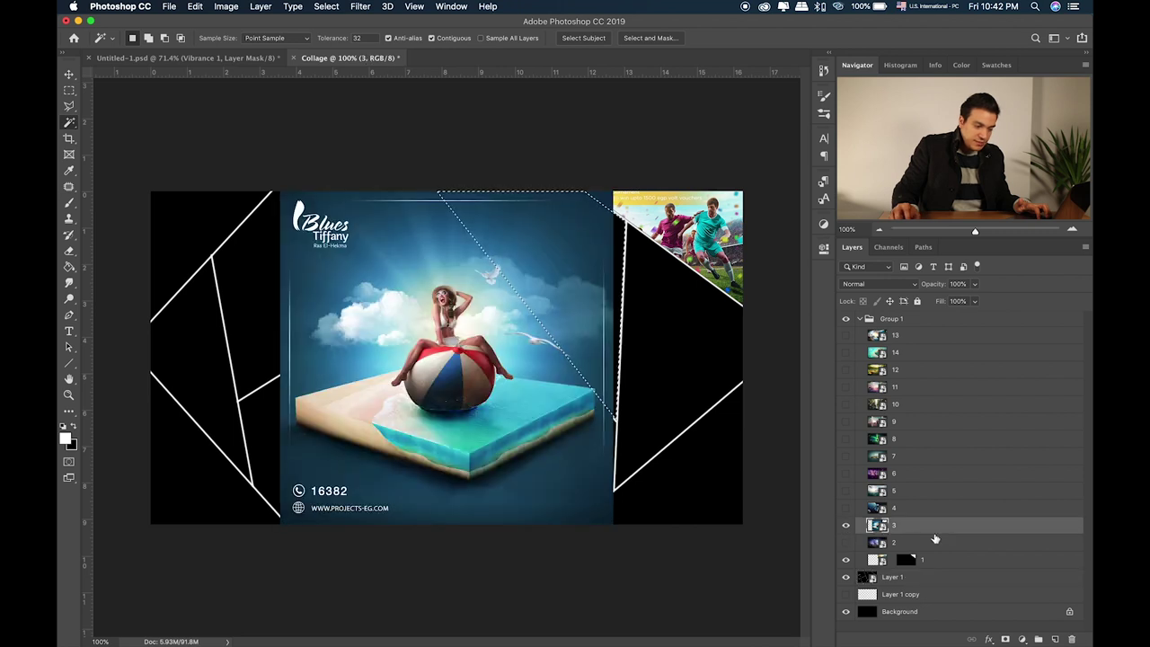
click(1006, 639)
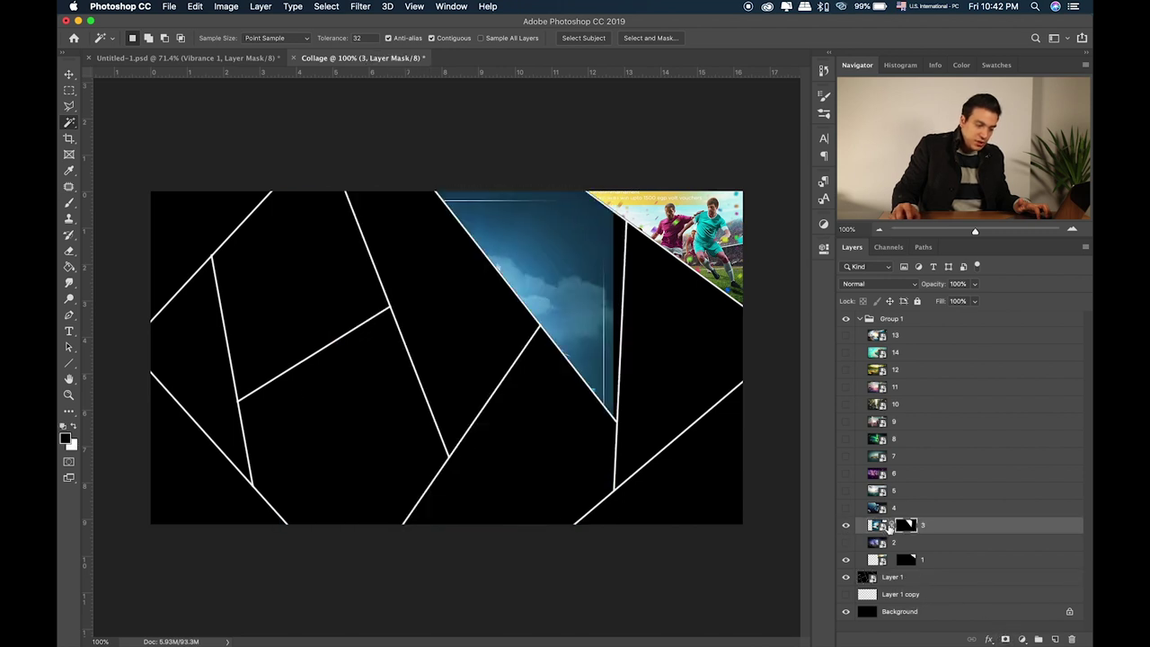
click(875, 526)
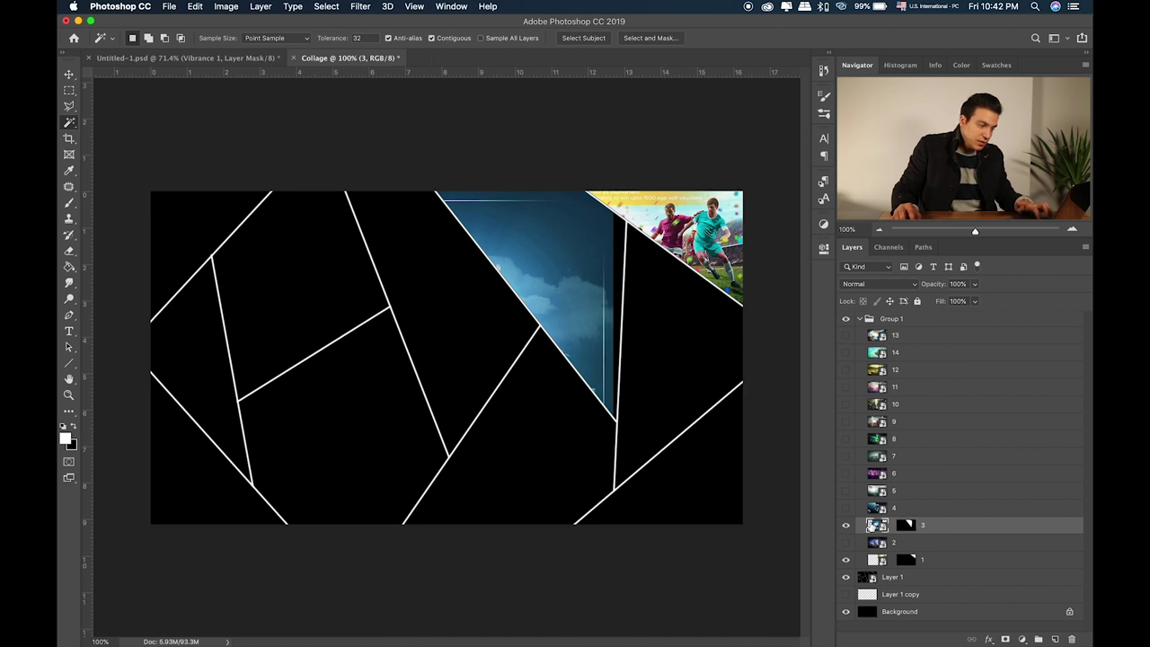
Move and scale the beach-ball poster to about 60% so the woman on the ball shows.
key(v)
drag(539, 291, 663, 208)
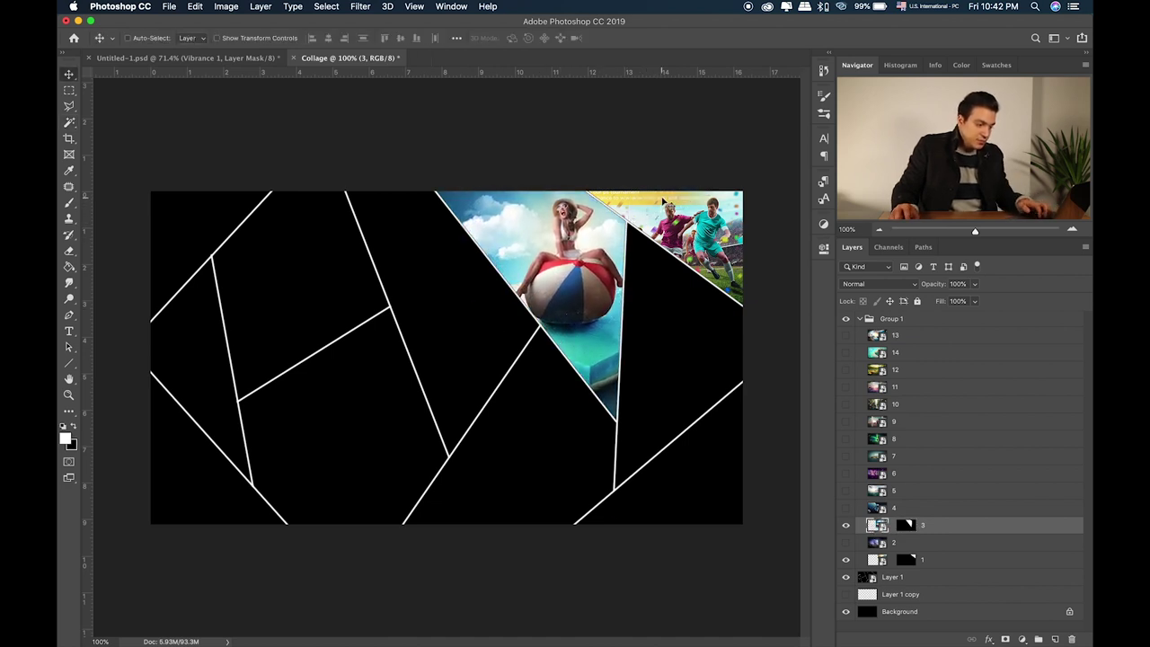
drag(663, 209, 663, 203)
key(ctrl+t)
drag(733, 436, 686, 389)
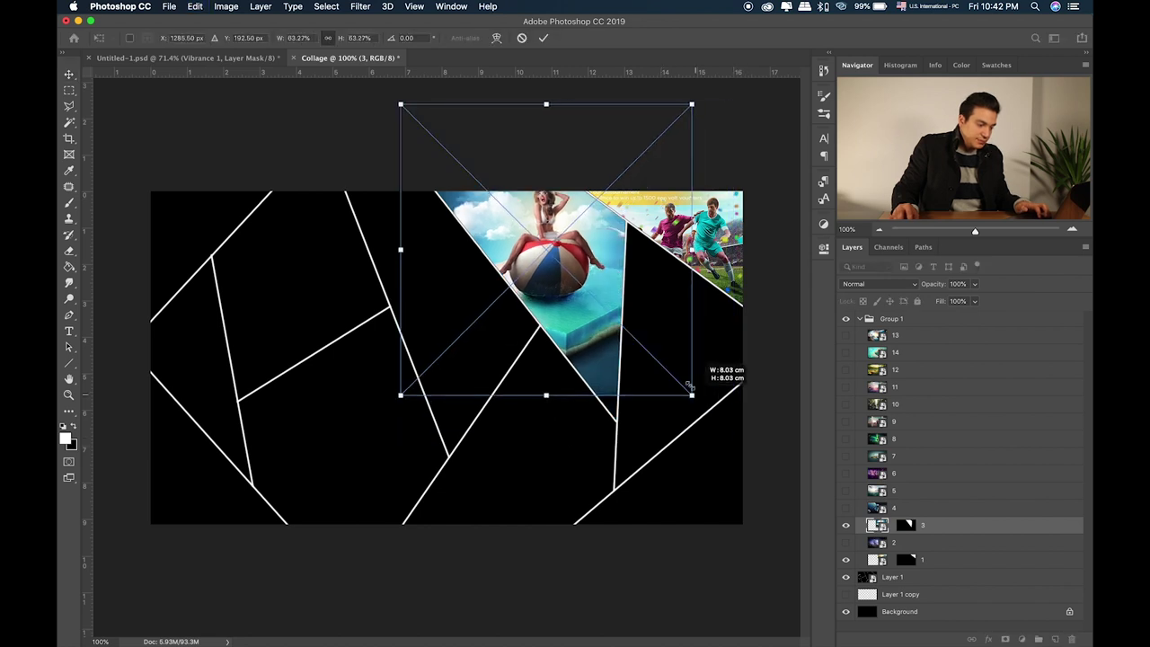
drag(624, 319, 644, 346)
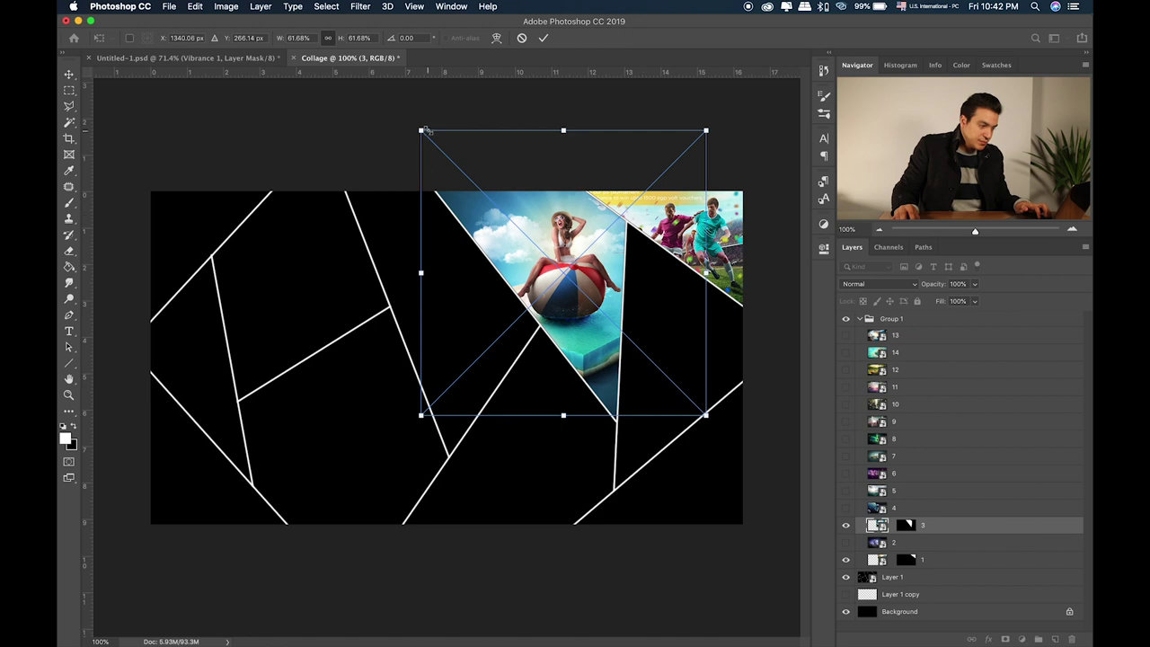
drag(427, 129, 438, 146)
drag(570, 238, 564, 236)
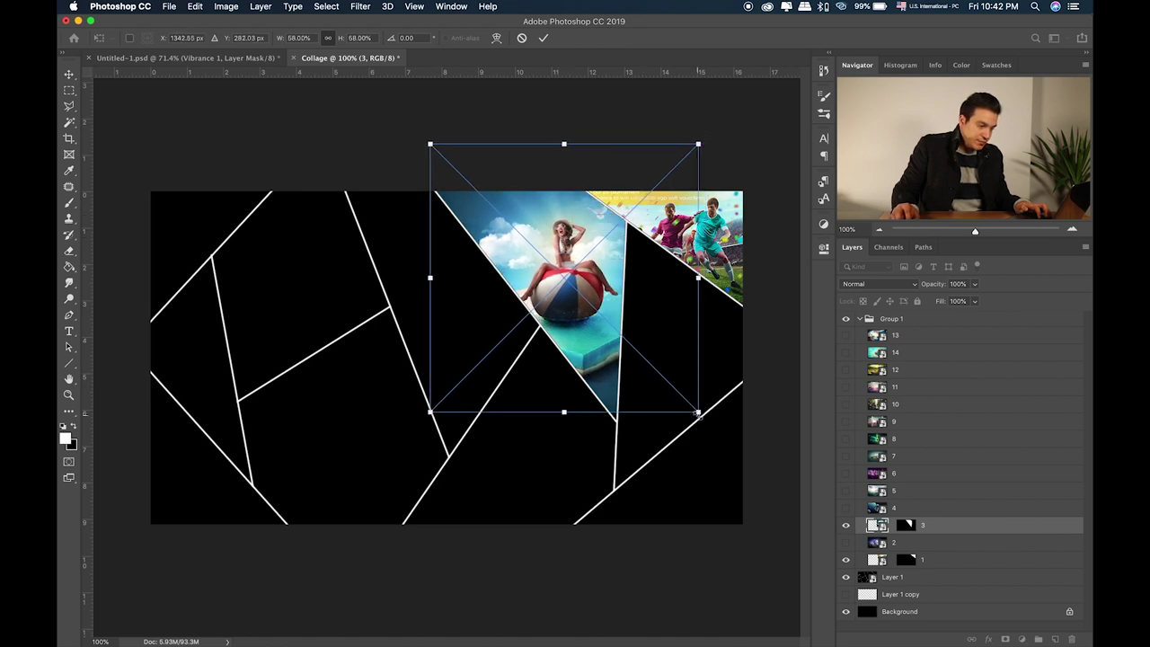
drag(699, 414, 707, 417)
drag(675, 377, 677, 378)
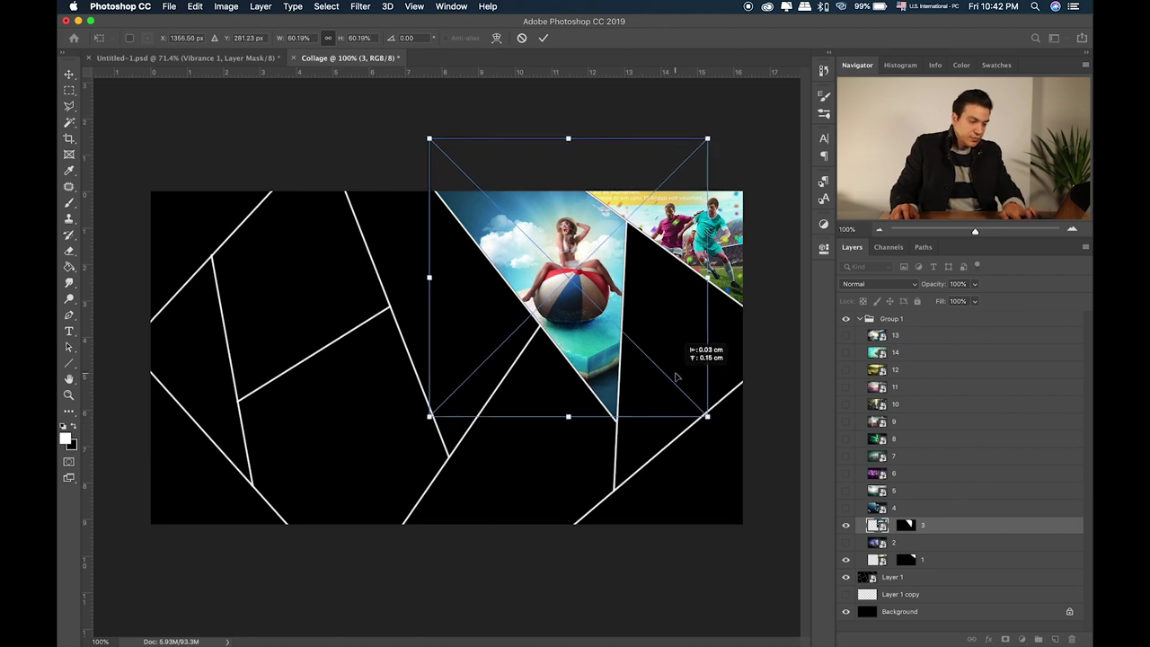
key(Return)
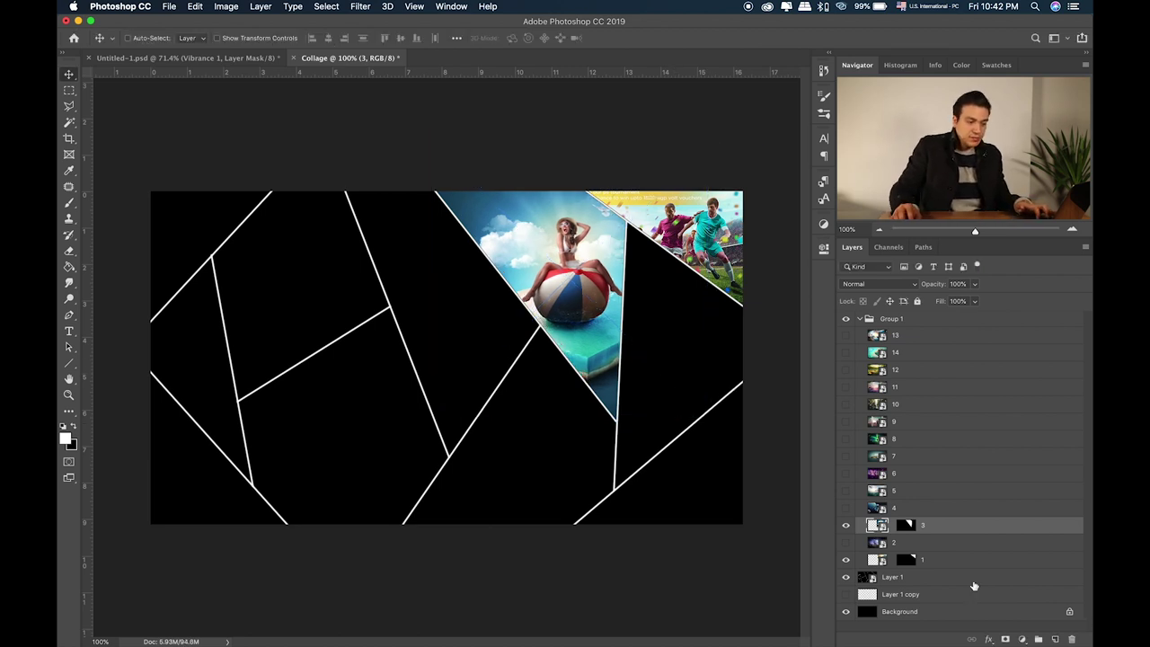
click(880, 578)
Mask the astronaut photo on layer 4 to the selected upper-left-centre panel.
click(69, 121)
click(288, 274)
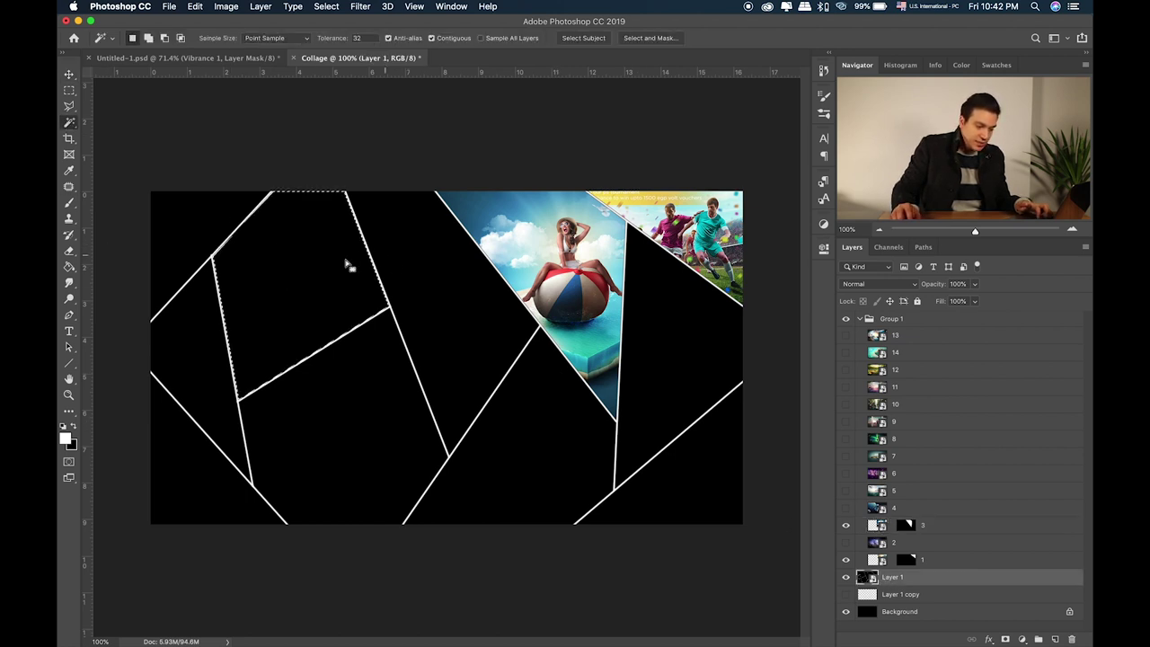
click(845, 577)
click(845, 577)
click(846, 577)
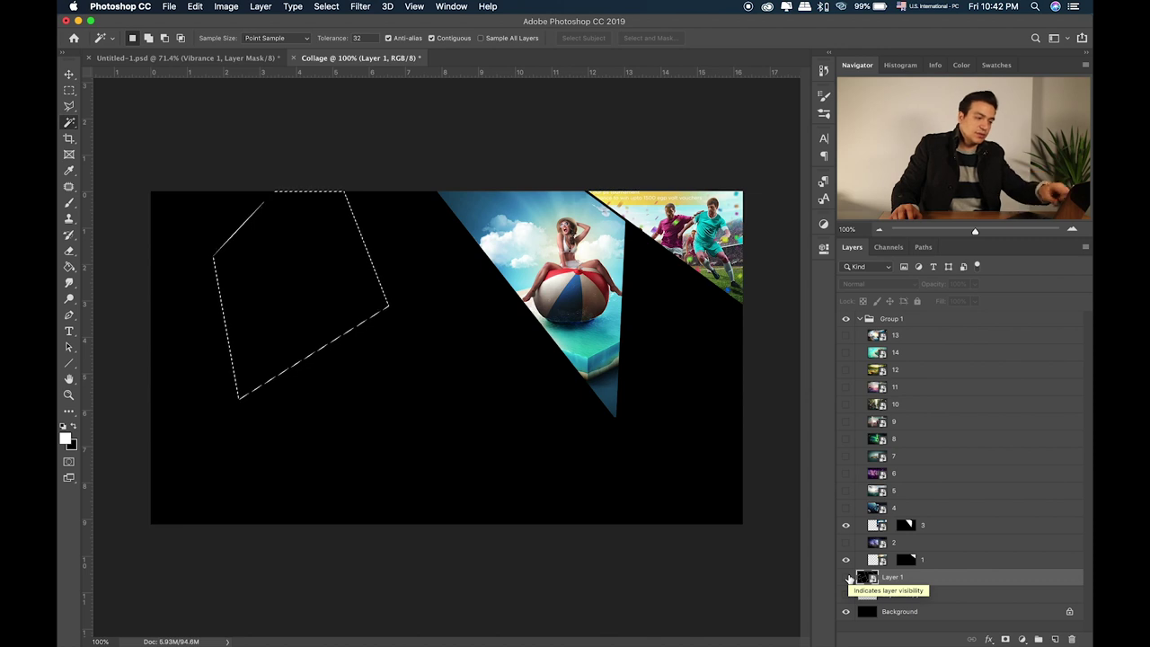
click(845, 577)
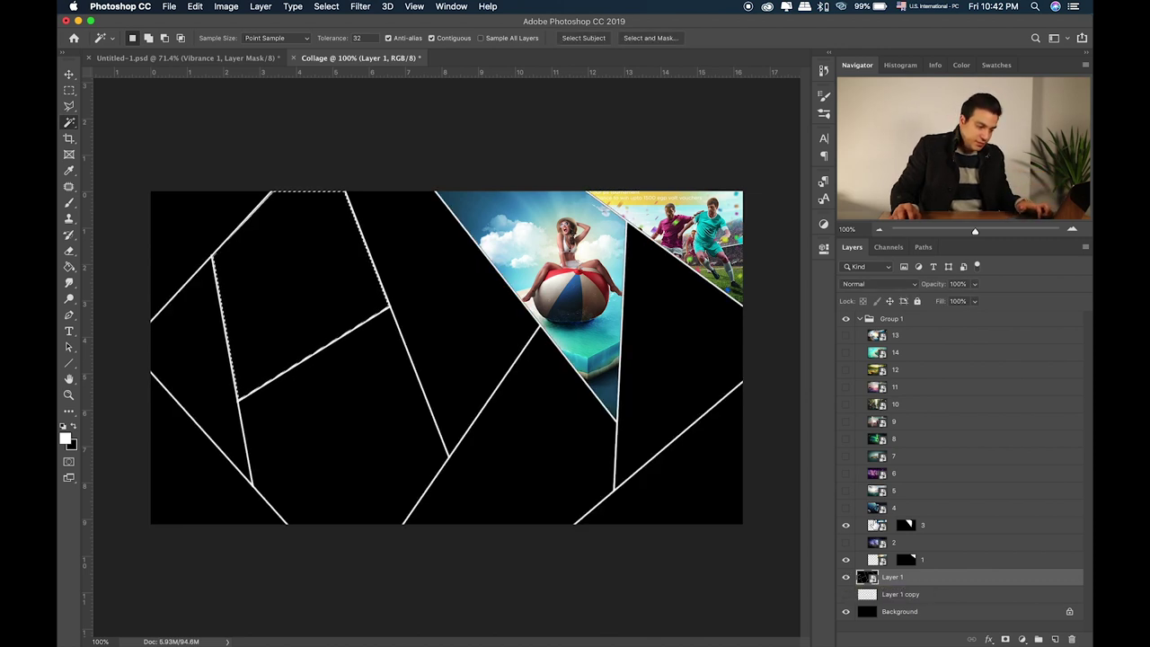
click(845, 508)
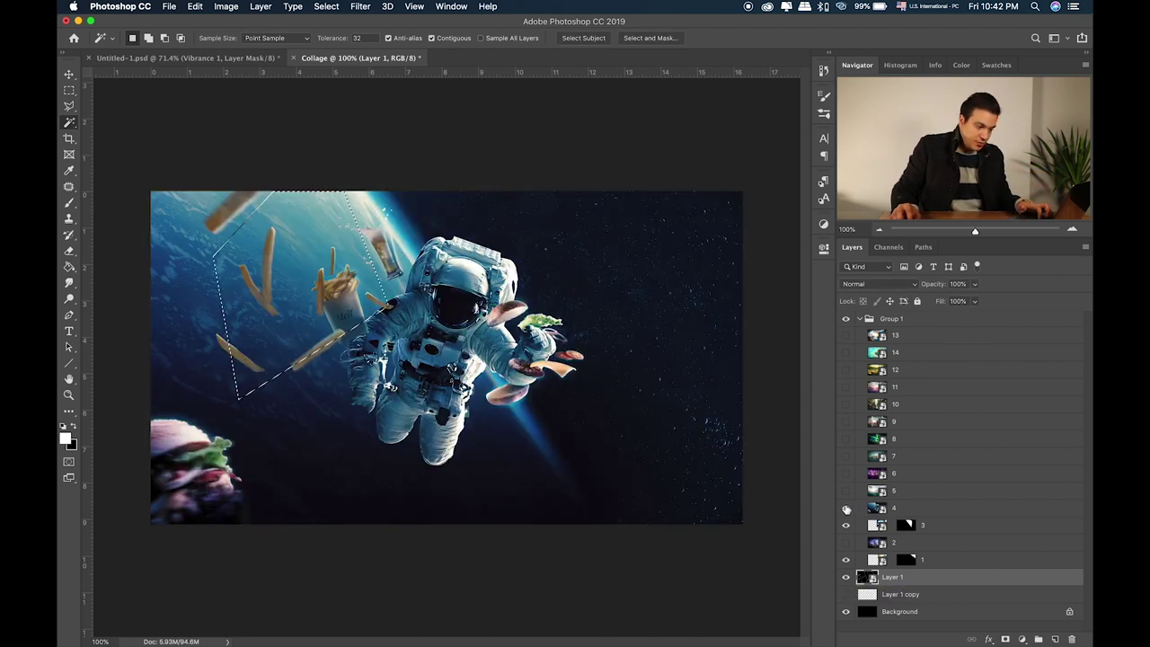
click(845, 509)
click(898, 511)
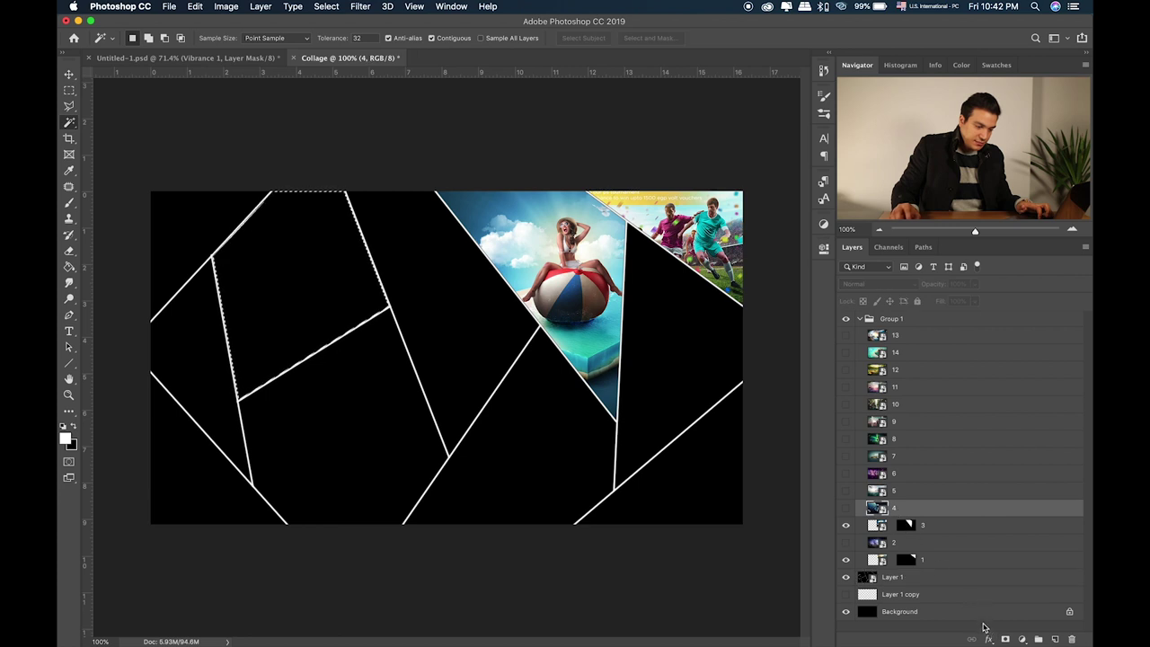
click(846, 508)
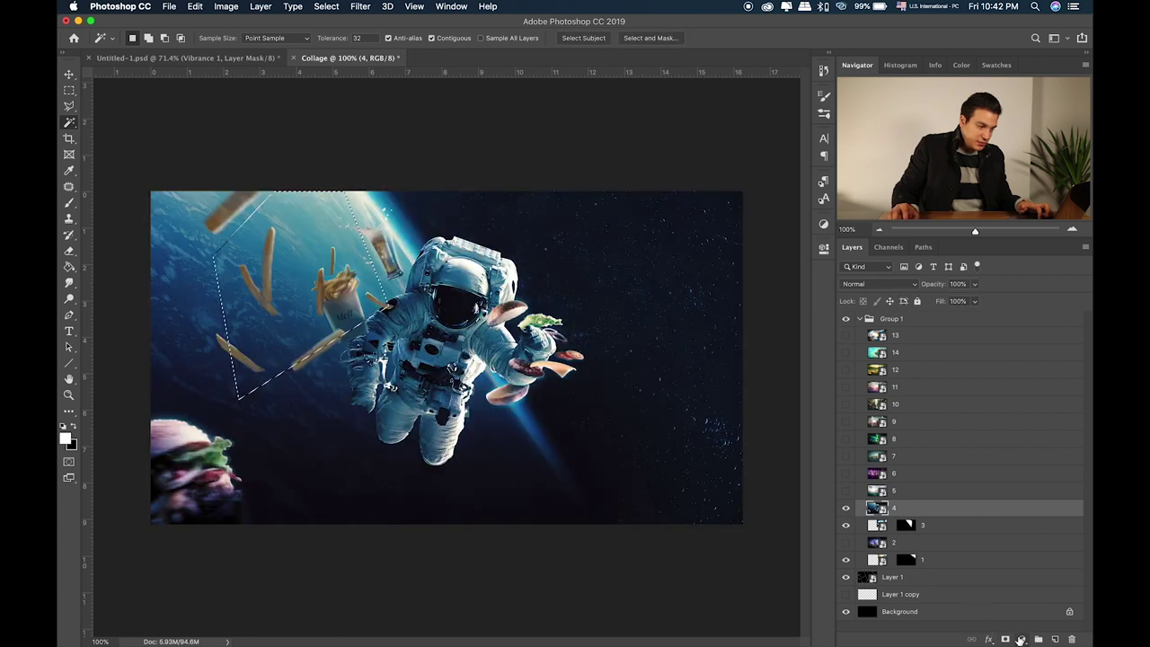
click(1005, 639)
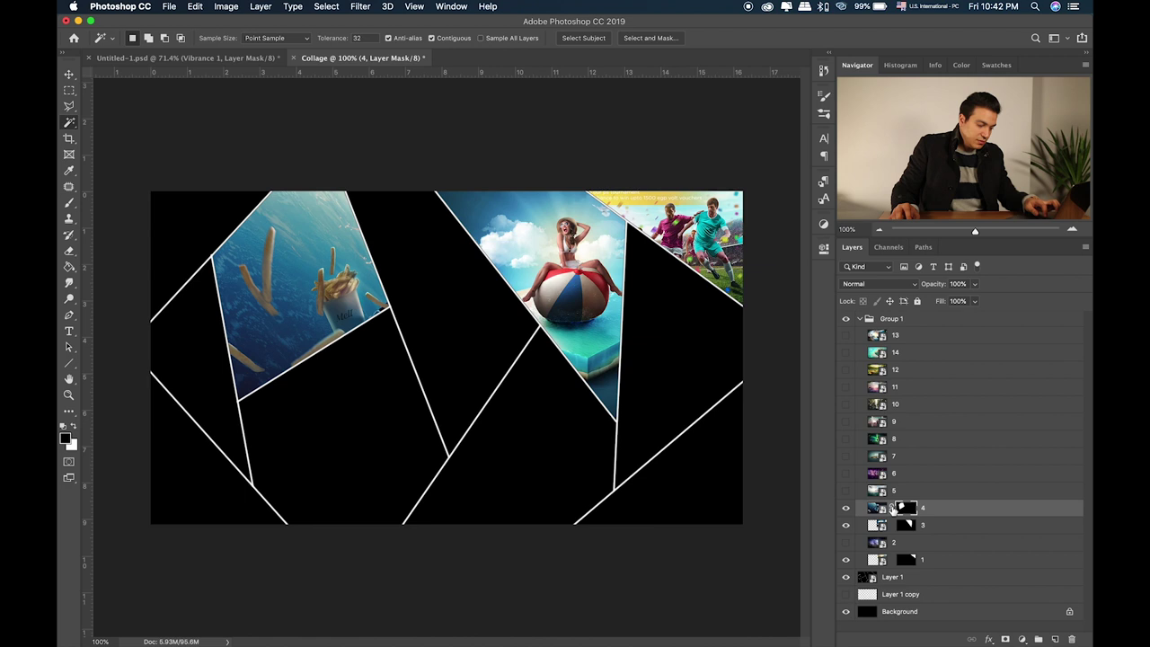
Scale and shift the astronaut photo so it fills its angled panel.
click(873, 510)
key(ctrl+t)
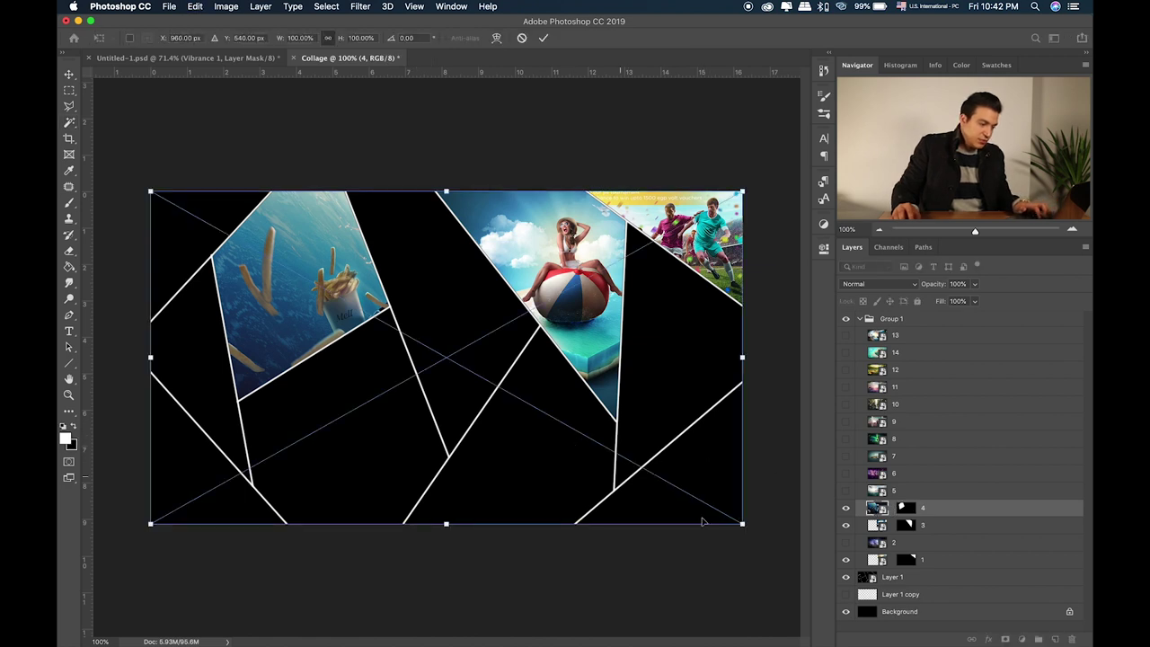
drag(743, 521, 426, 348)
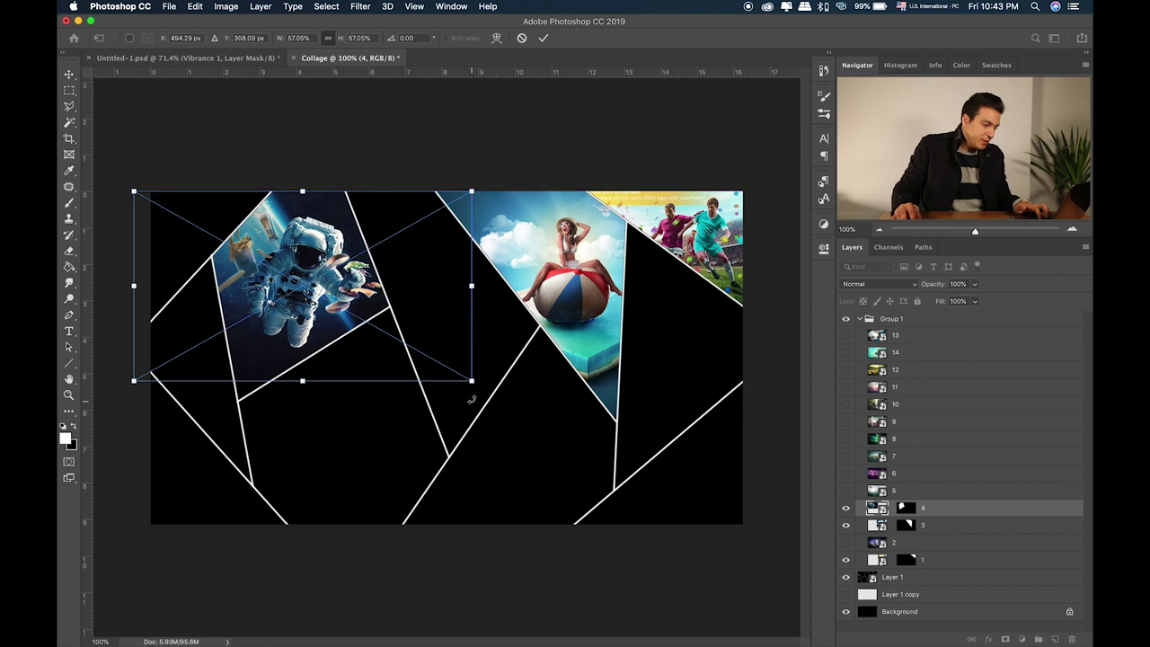
drag(473, 385, 515, 406)
drag(450, 369, 431, 369)
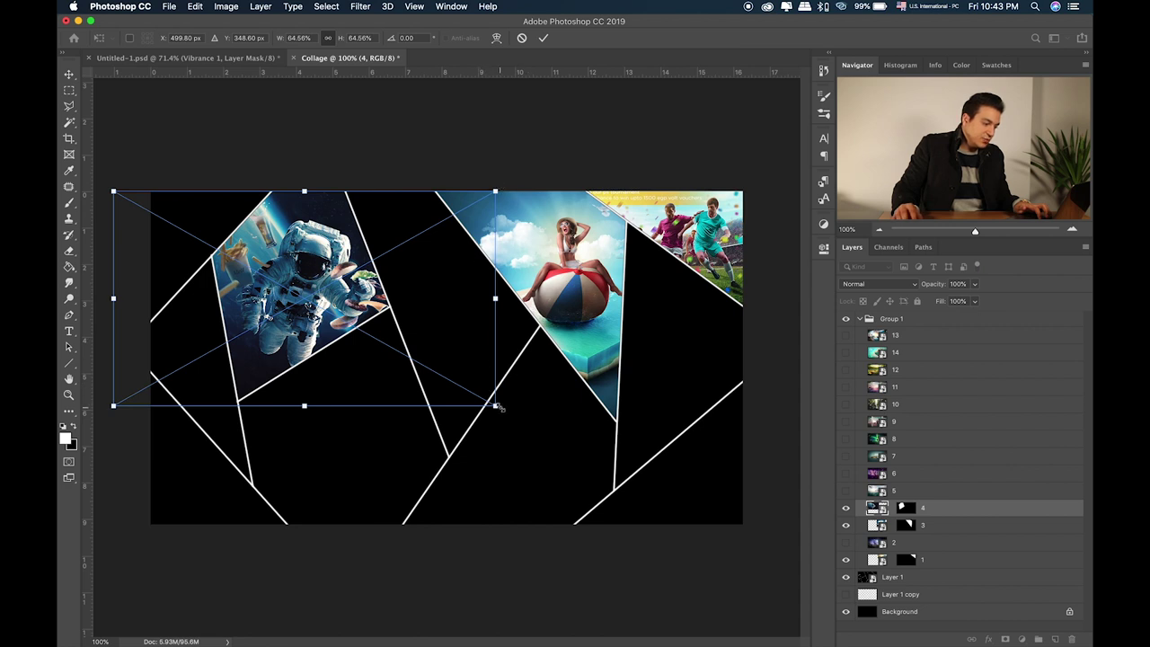
drag(495, 406, 485, 399)
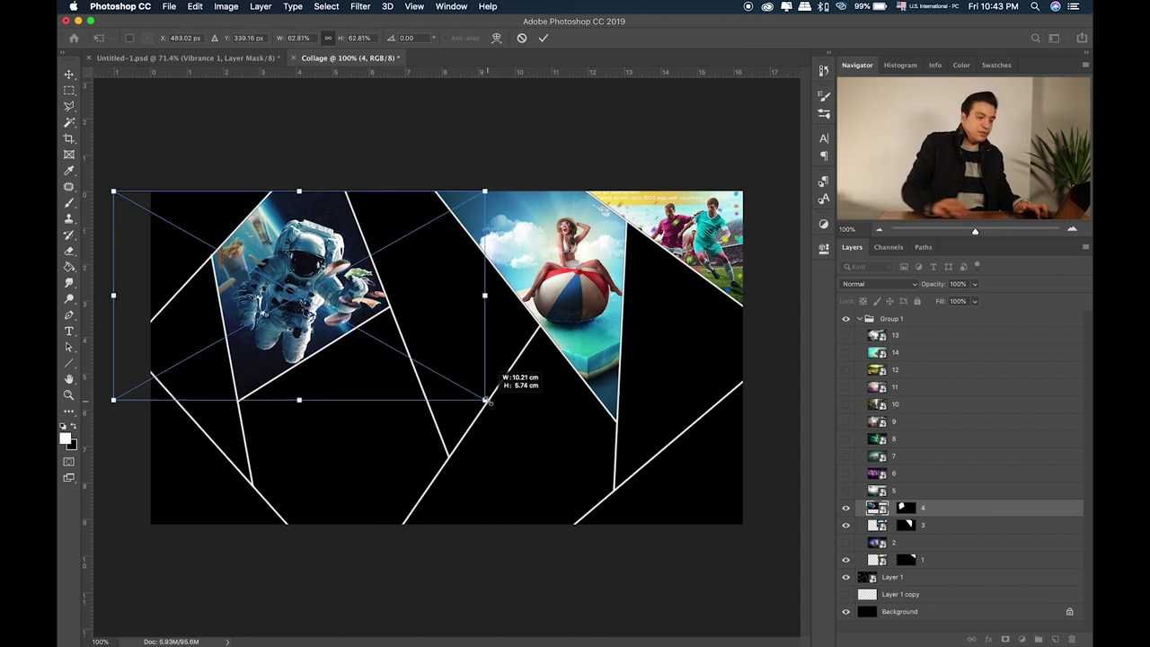
key(Return)
Magic Wand-select the empty black triangle beside the astronaut panel on Layer 1.
key(w)
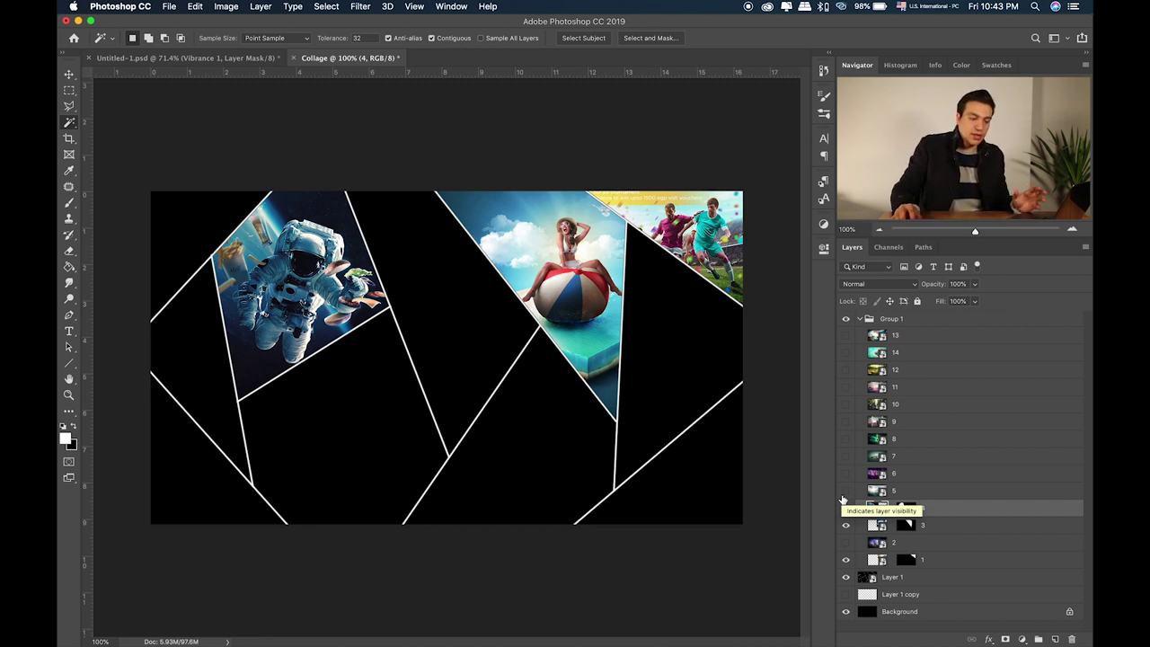
click(844, 506)
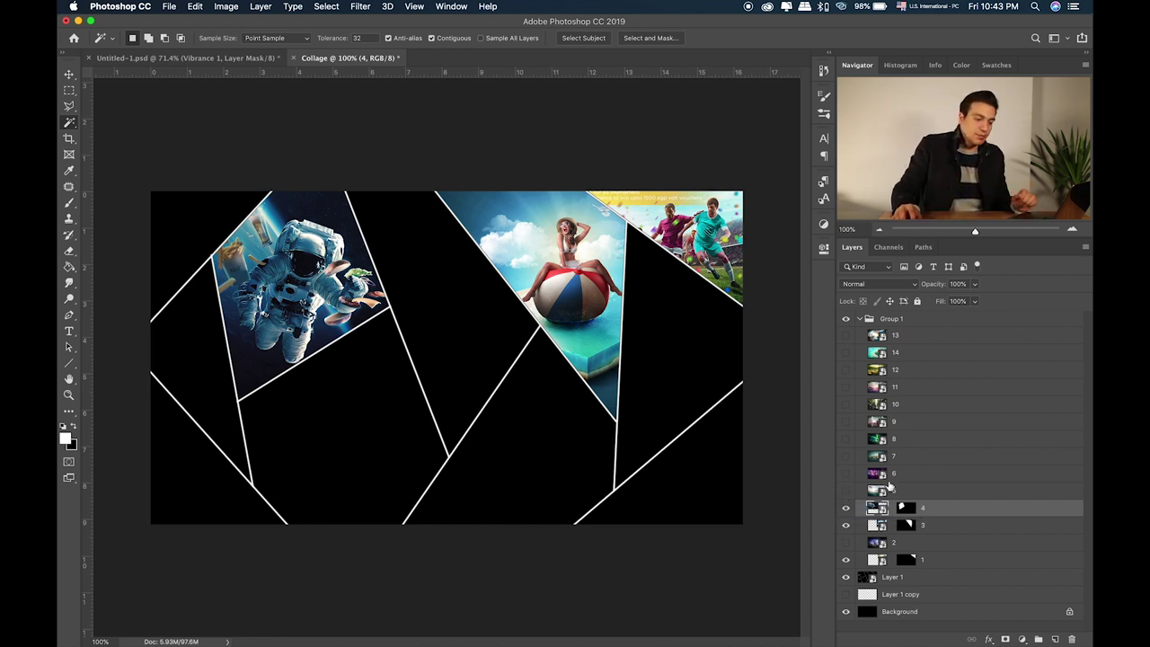
click(912, 579)
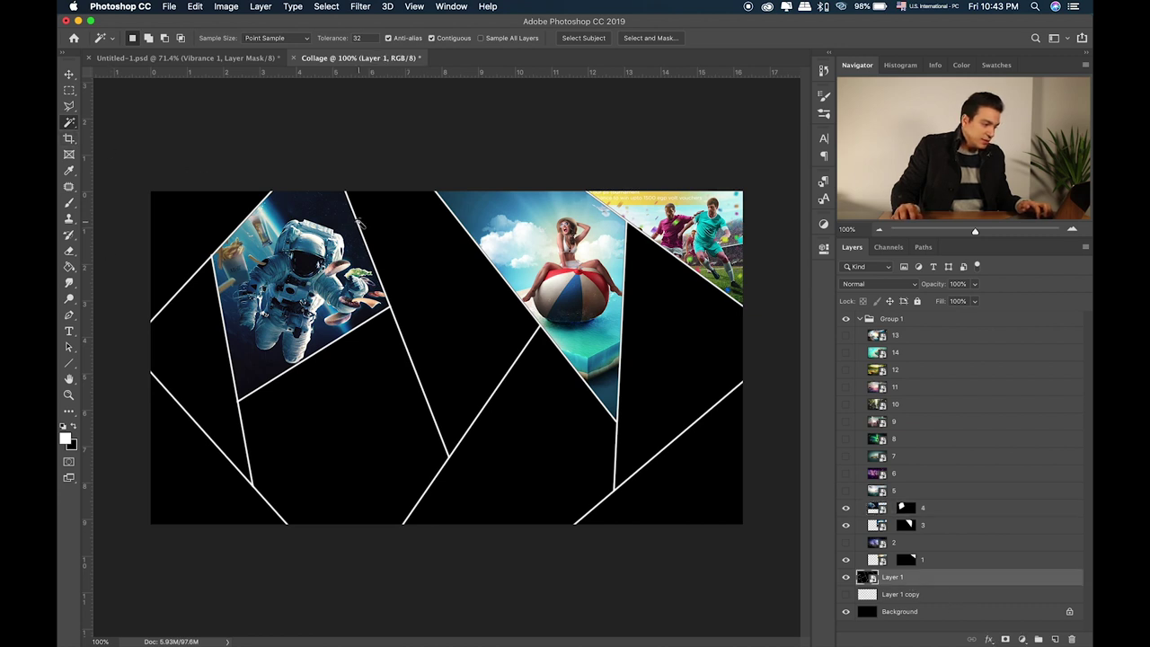
click(438, 331)
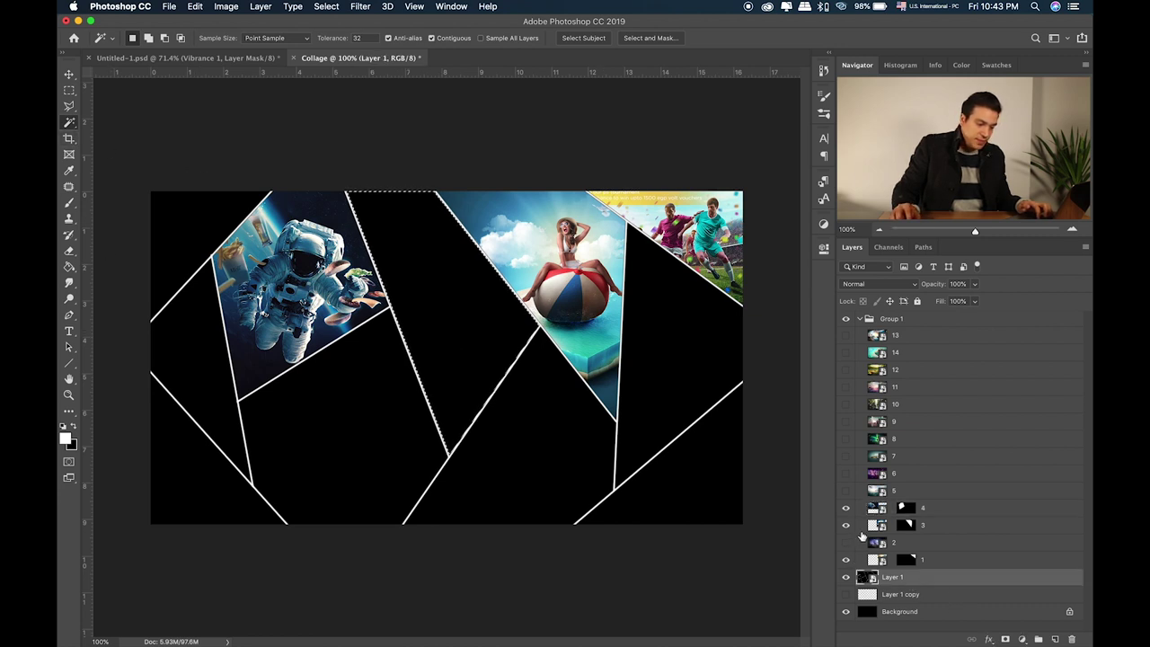
Mask layer 6's purple image to the selected central triangle.
click(845, 474)
click(845, 473)
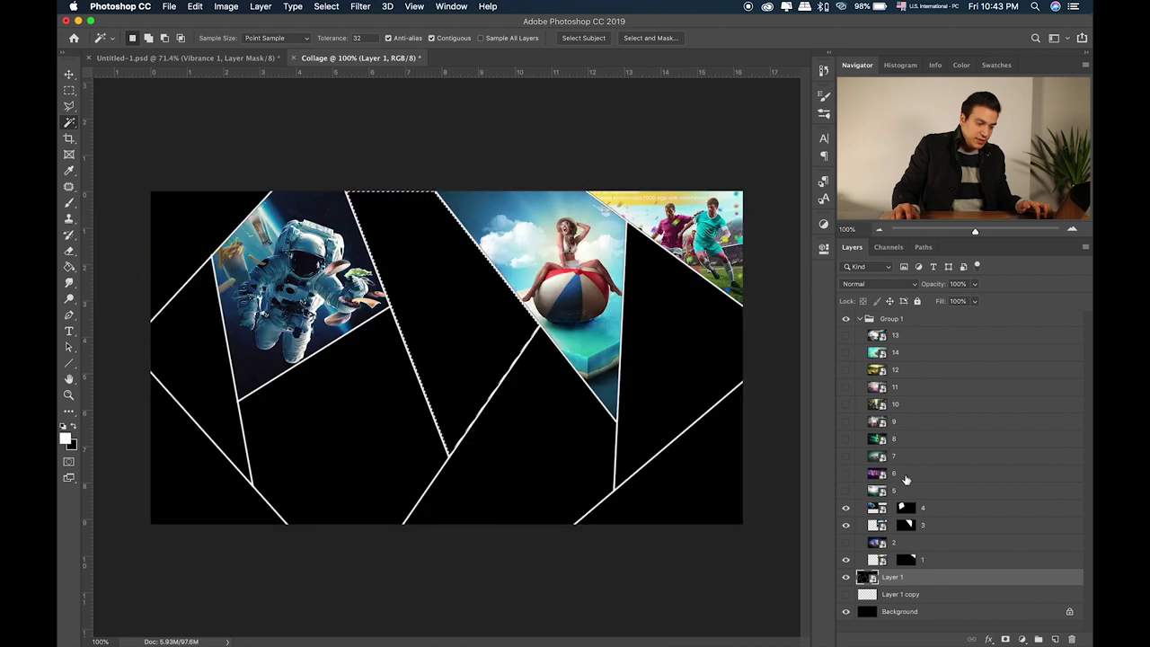
click(858, 474)
click(844, 473)
click(1005, 639)
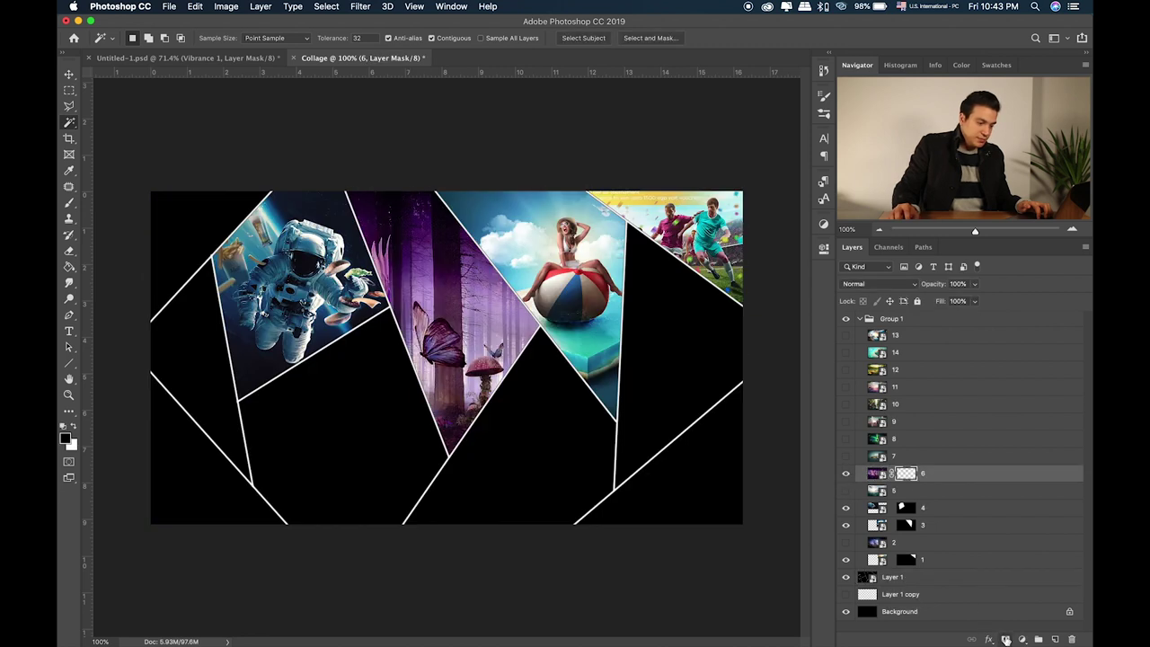
click(877, 473)
Scale the purple angel image to about 52% and shift it right to fit.
key(ctrl+t)
drag(740, 525, 626, 456)
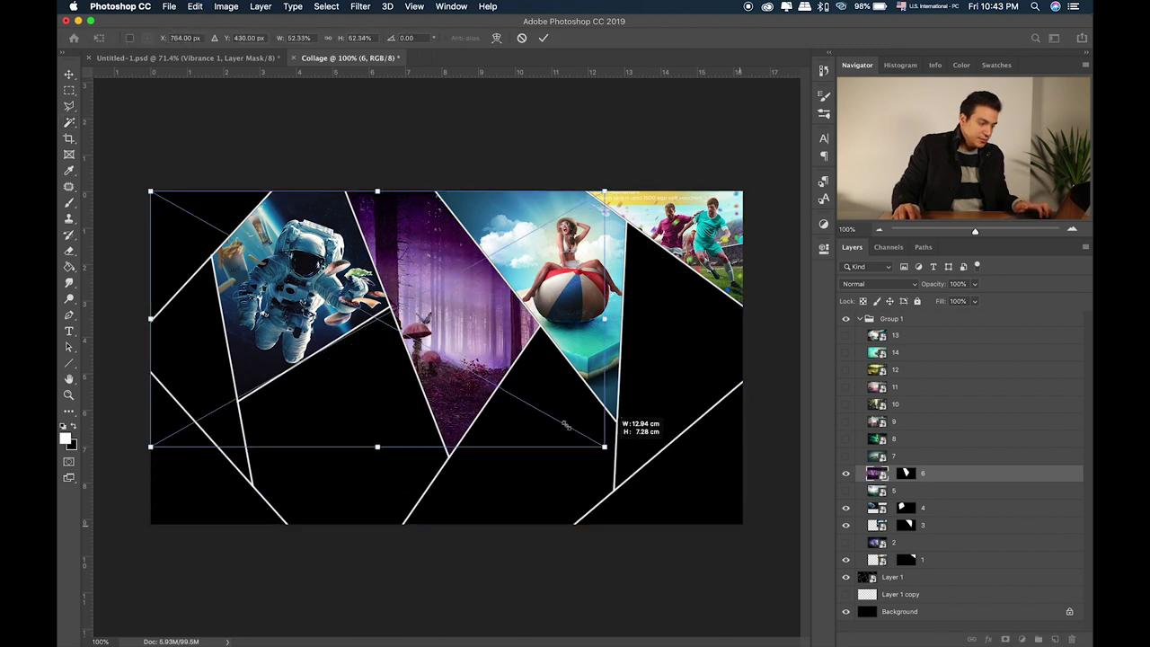
drag(492, 375, 696, 410)
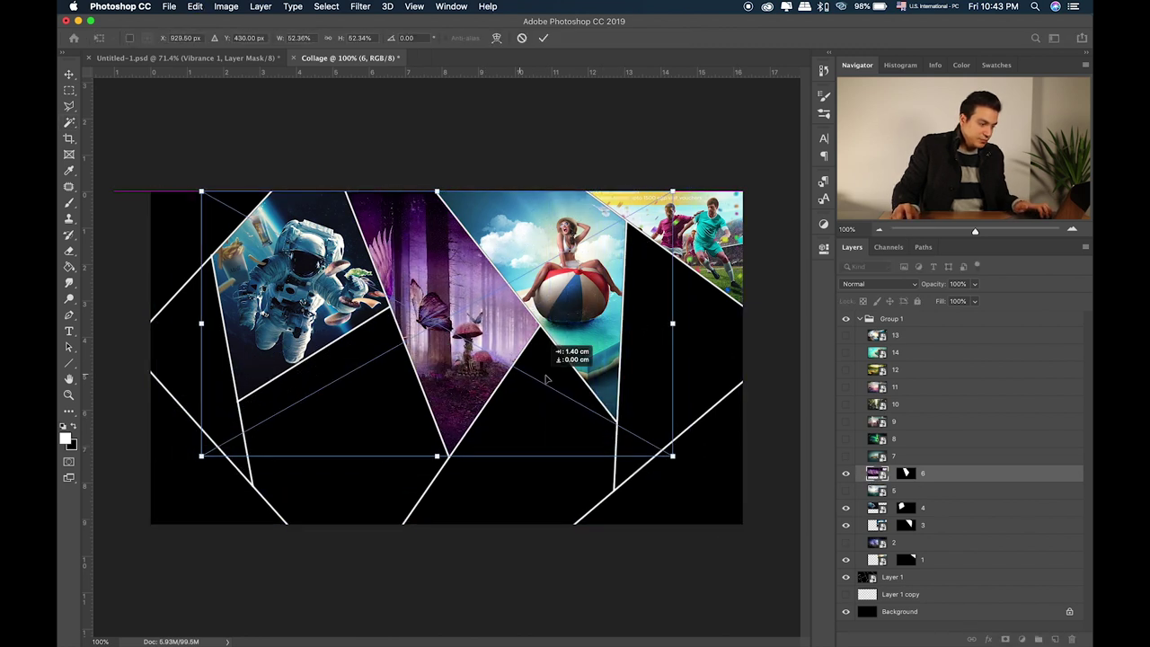
mouse_move(760, 457)
mouse_down()
mouse_move(735, 461)
mouse_move(753, 470)
mouse_up()
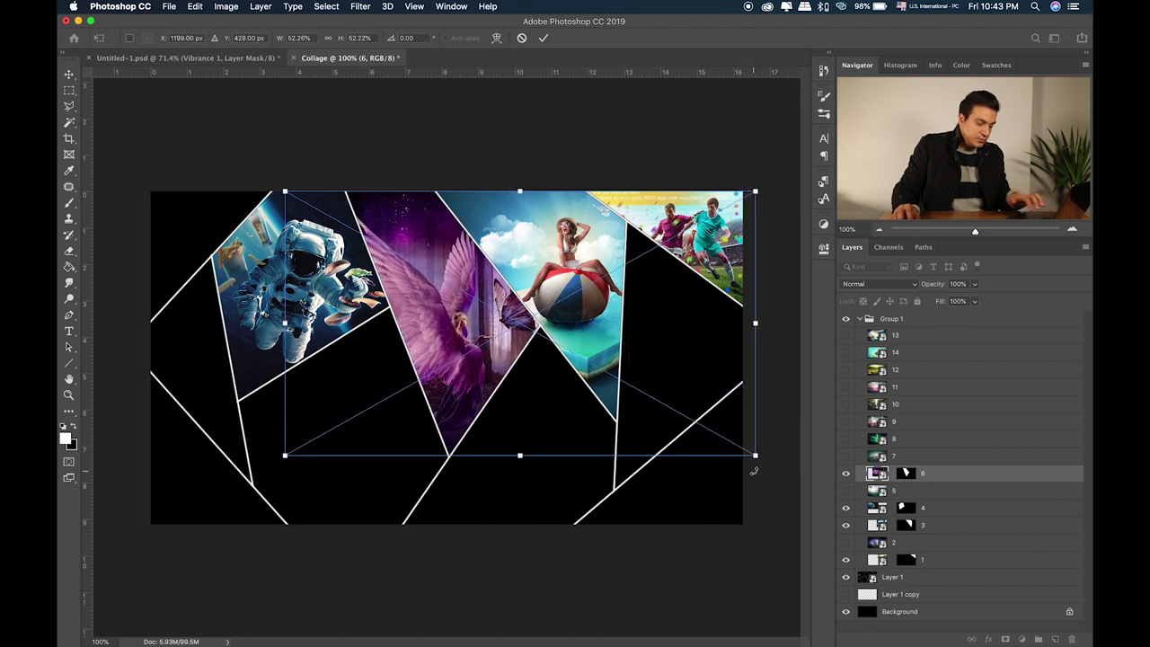
key(Return)
key(w)
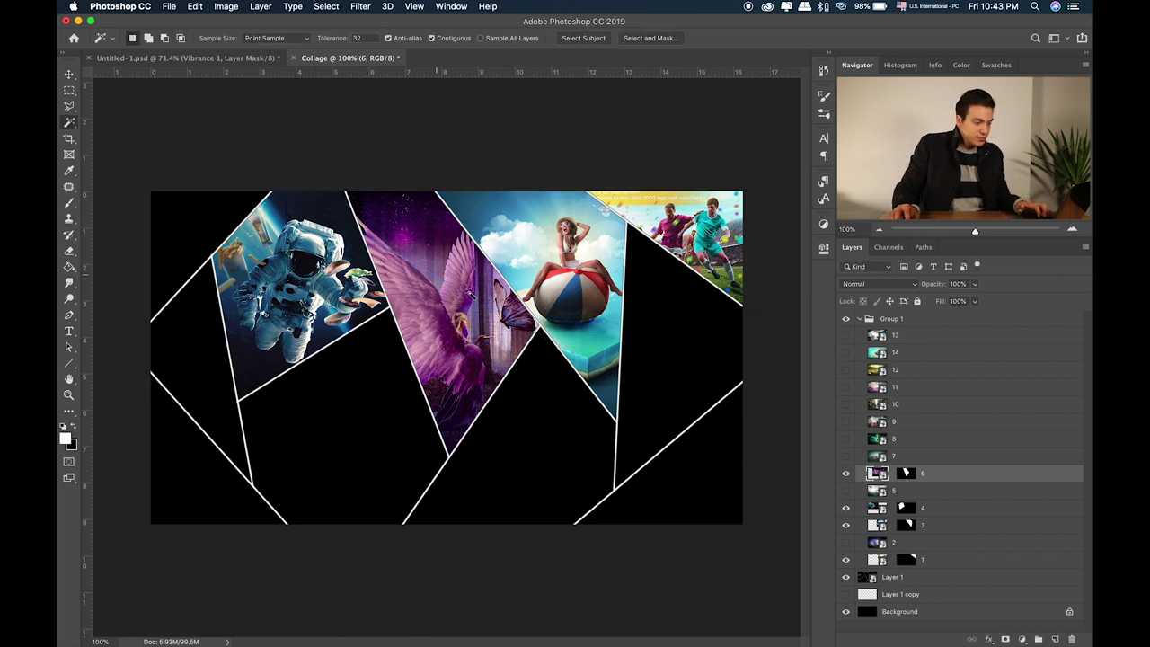
click(68, 74)
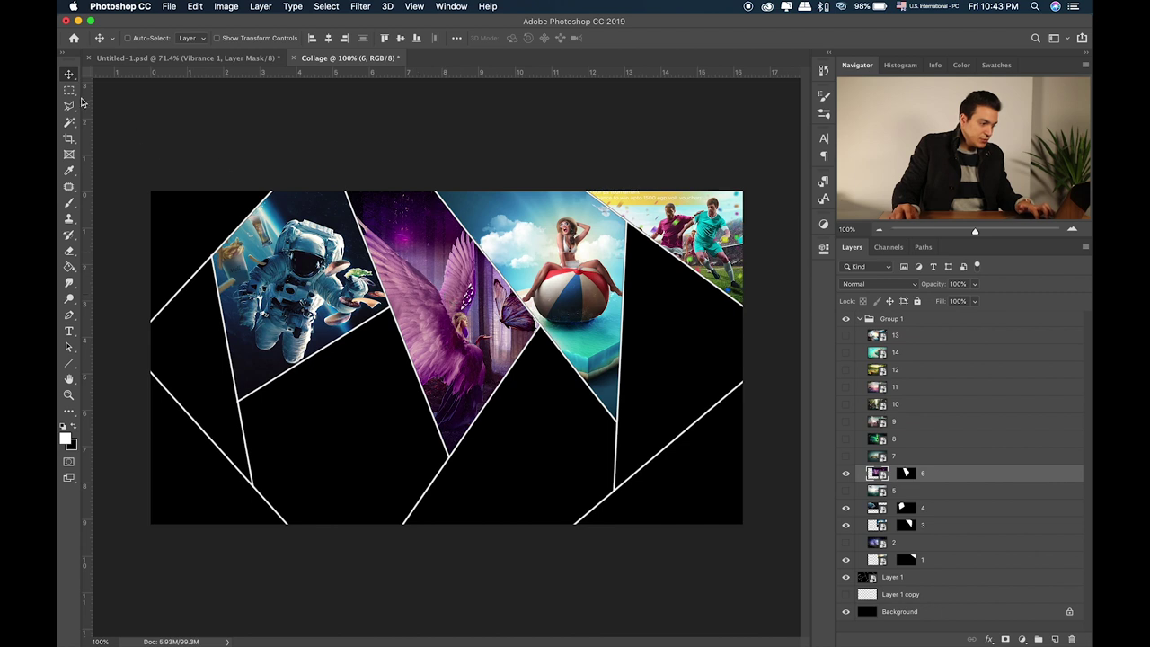
click(69, 91)
key(v)
mouse_move(485, 299)
mouse_down()
mouse_move(499, 299)
mouse_move(483, 299)
mouse_up()
Preview layer 7's island image, then target Layer 1 for the next selection.
click(845, 455)
click(846, 455)
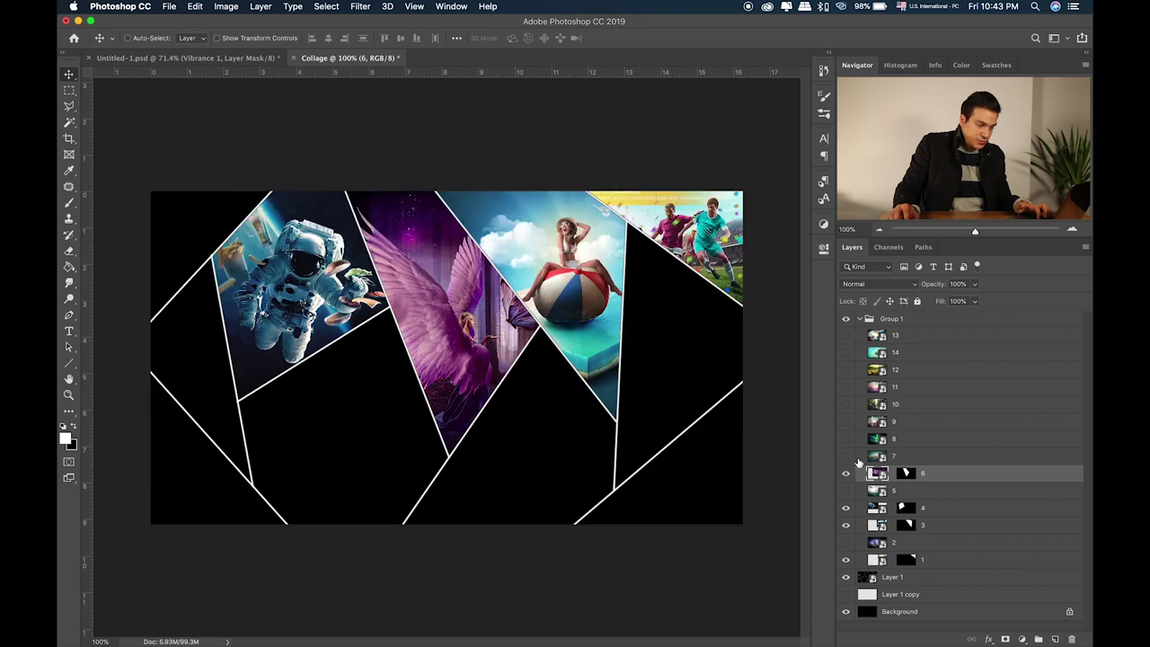
click(949, 458)
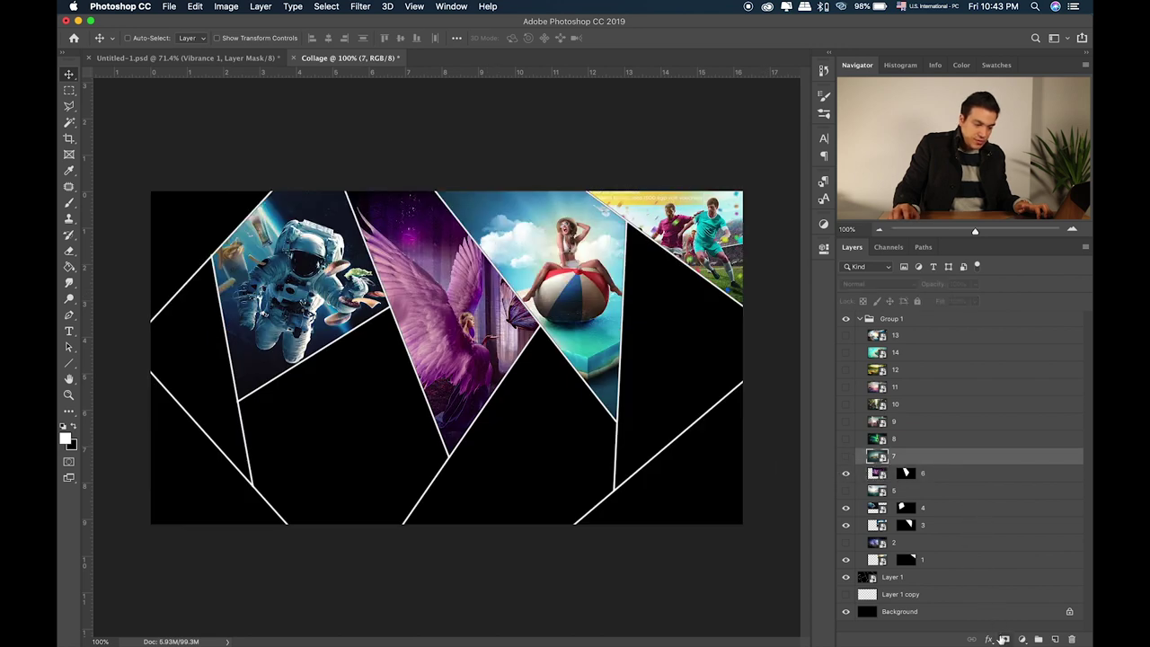
click(901, 581)
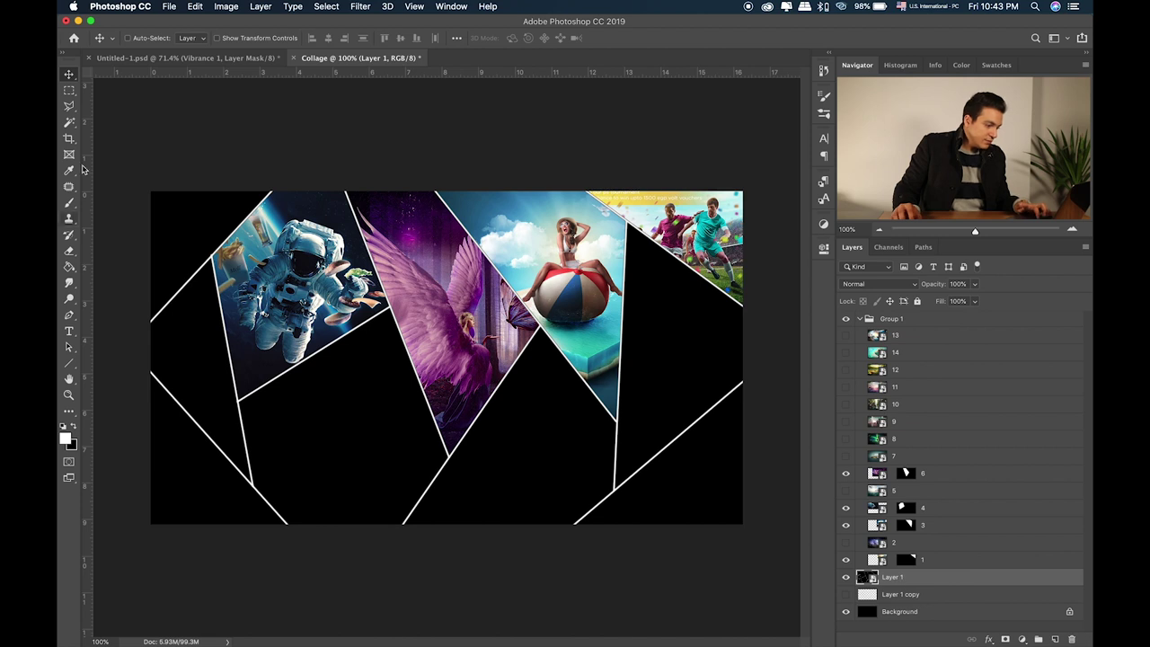
Mask layer 7's island-city photo to the black triangle below the astronaut.
click(71, 124)
click(362, 431)
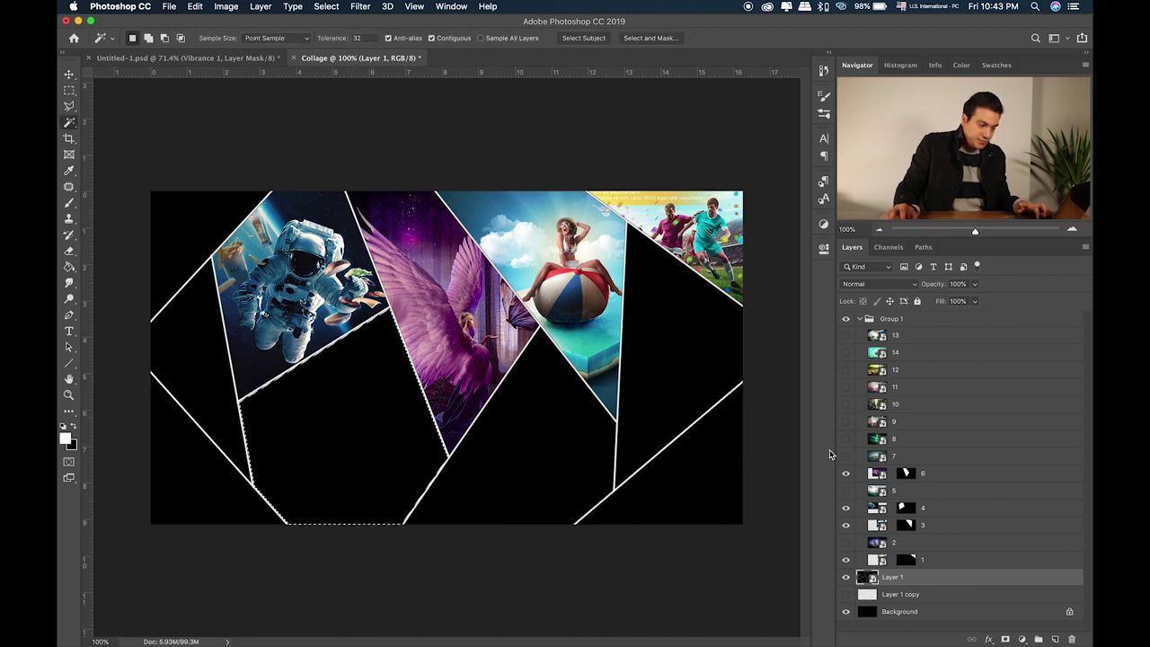
click(845, 456)
click(944, 456)
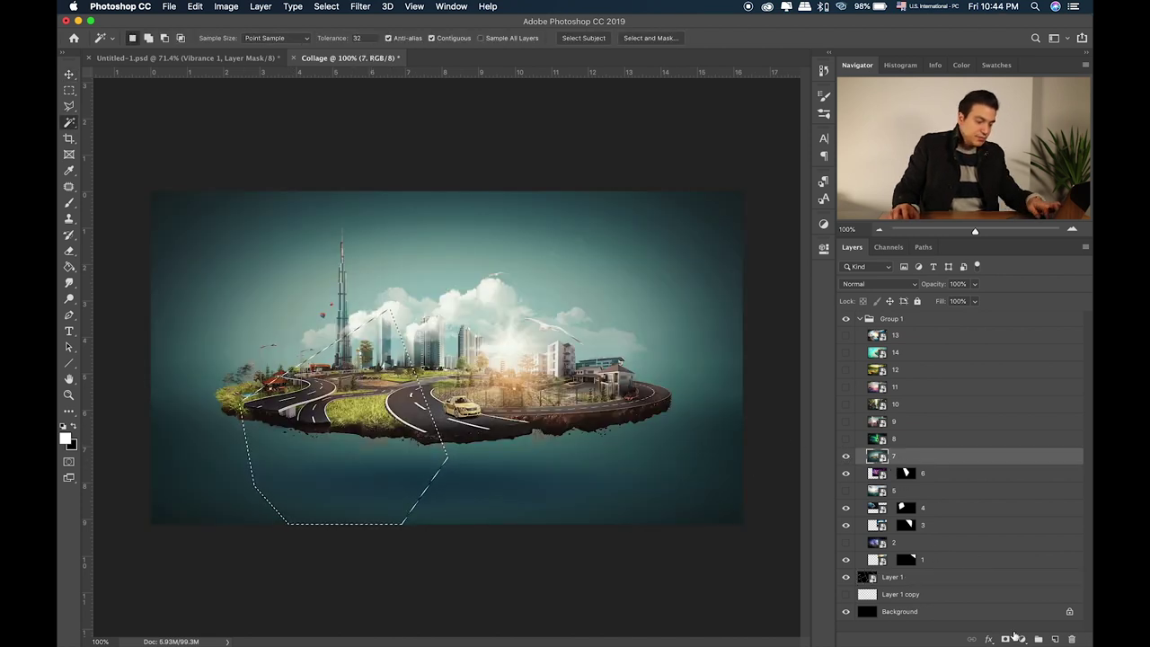
click(1008, 638)
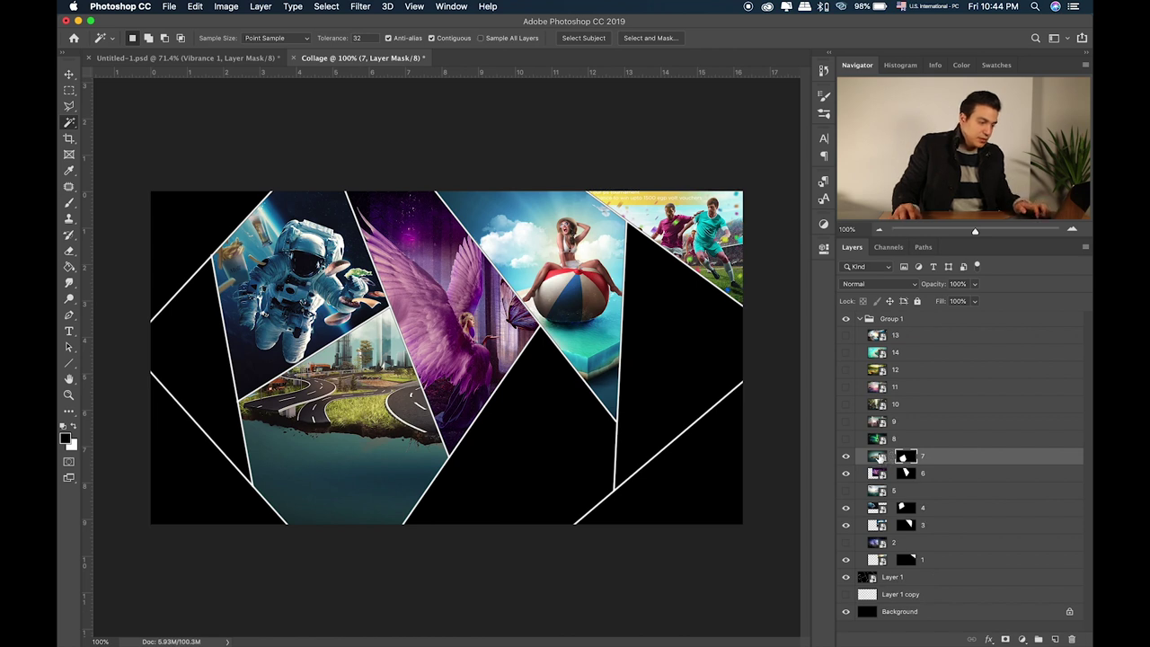
key(ctrl+t)
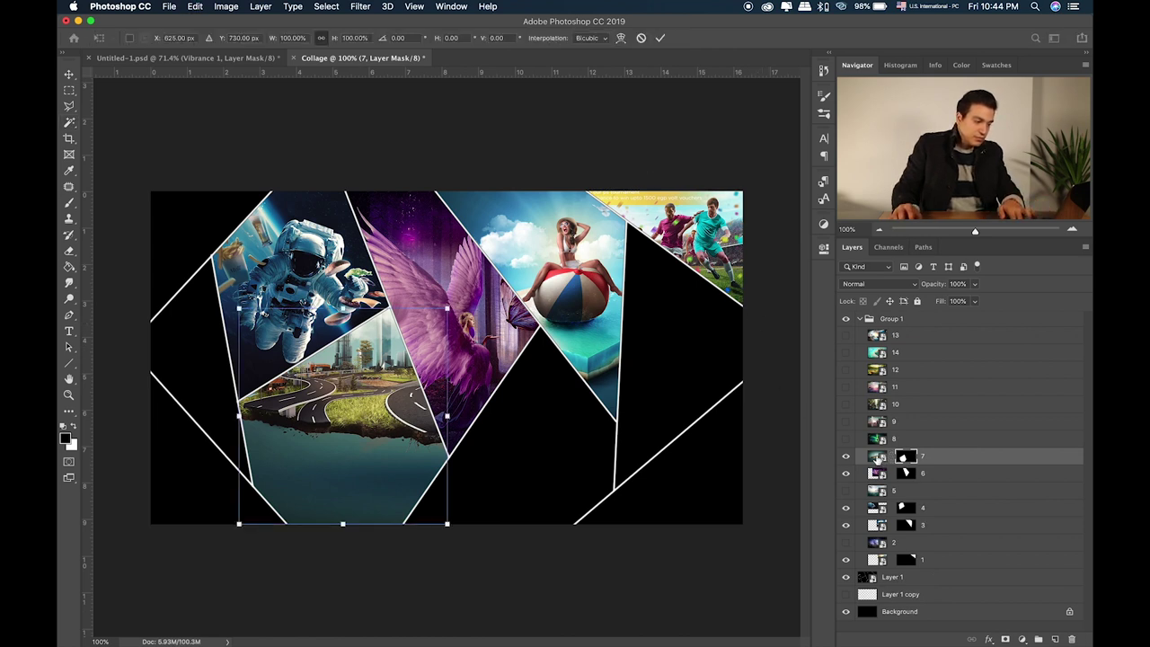
key(Return)
click(879, 457)
Scale the island-city image to about 55% and position it inside its triangle.
key(w)
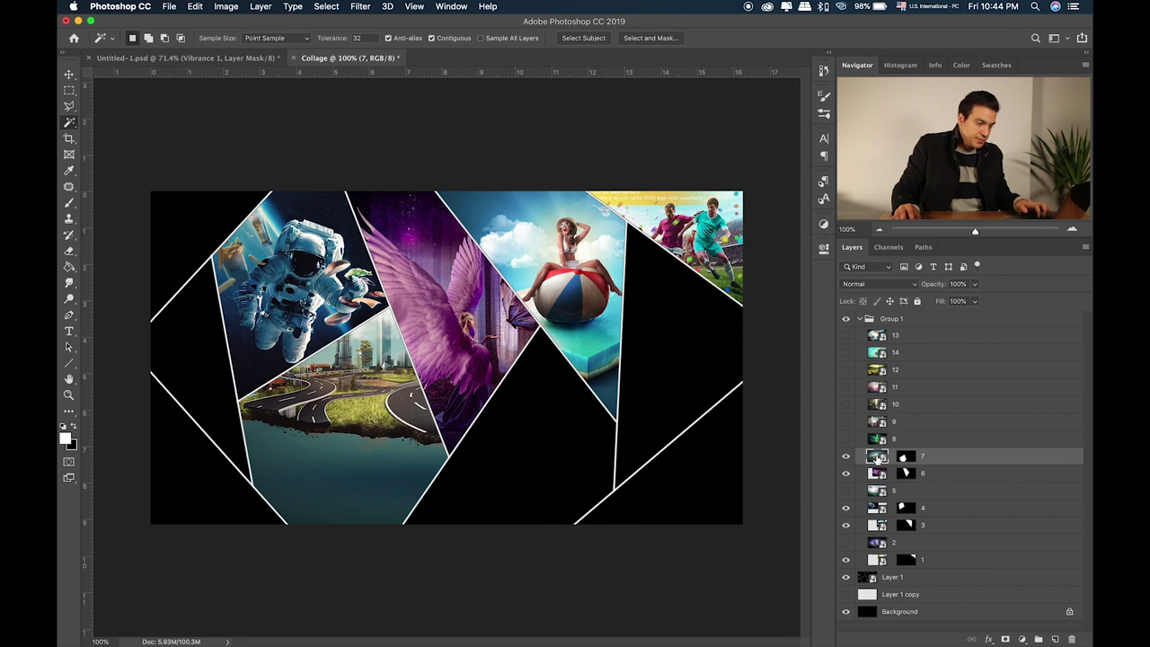
key(ctrl+t)
drag(743, 191, 542, 303)
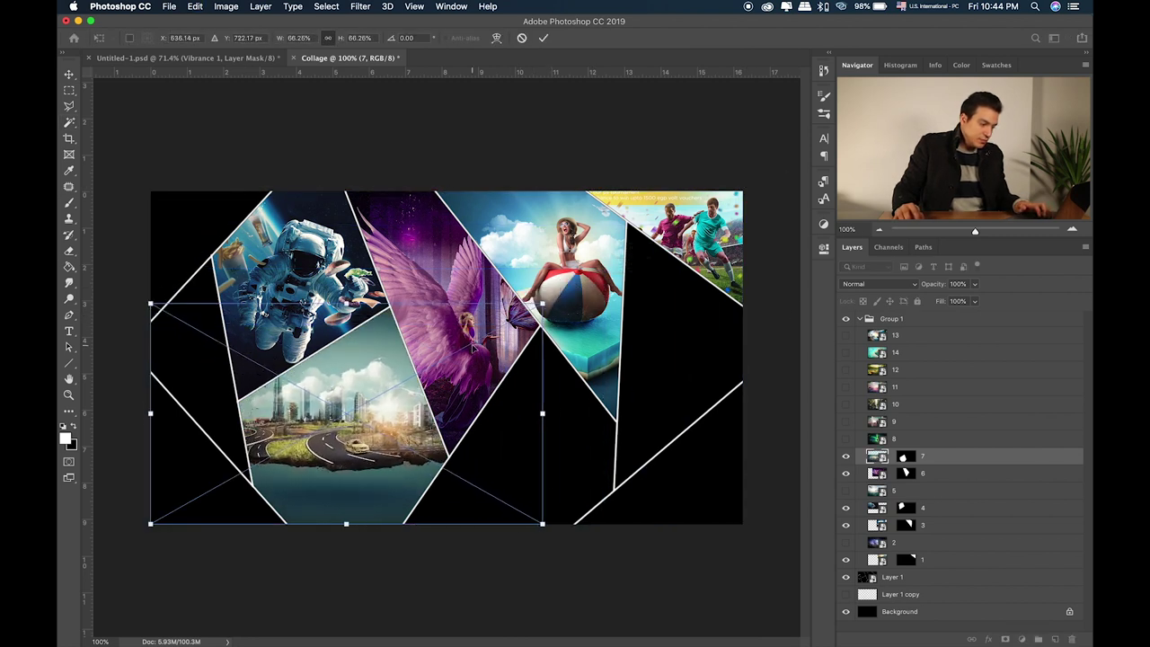
drag(476, 349, 490, 349)
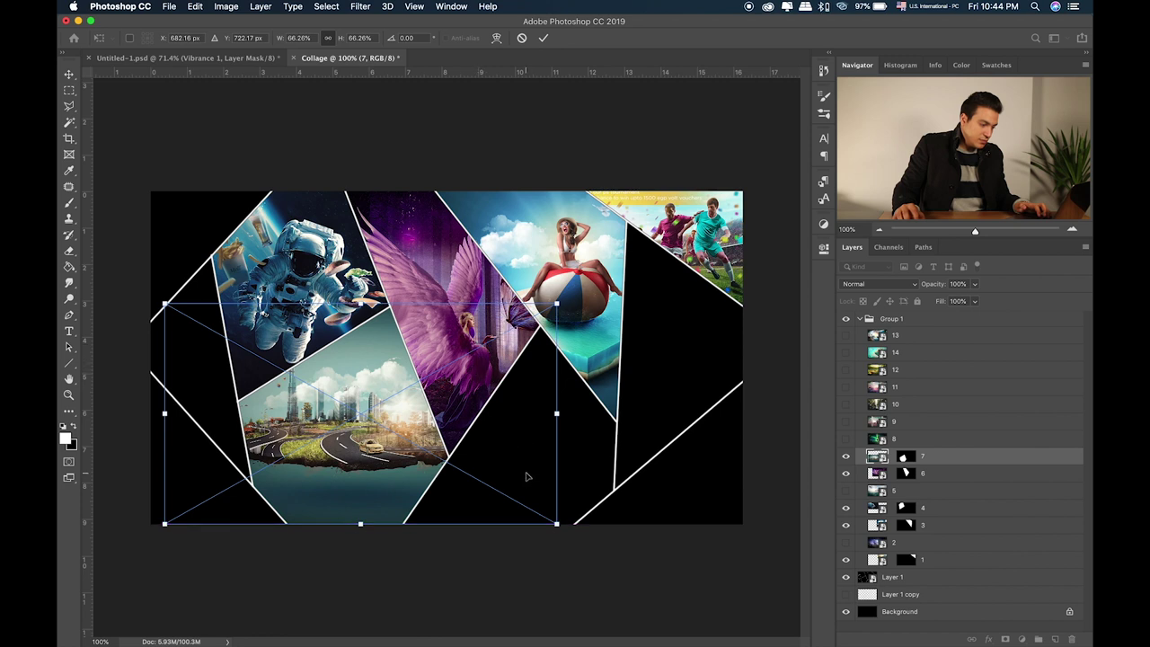
drag(527, 476, 562, 503)
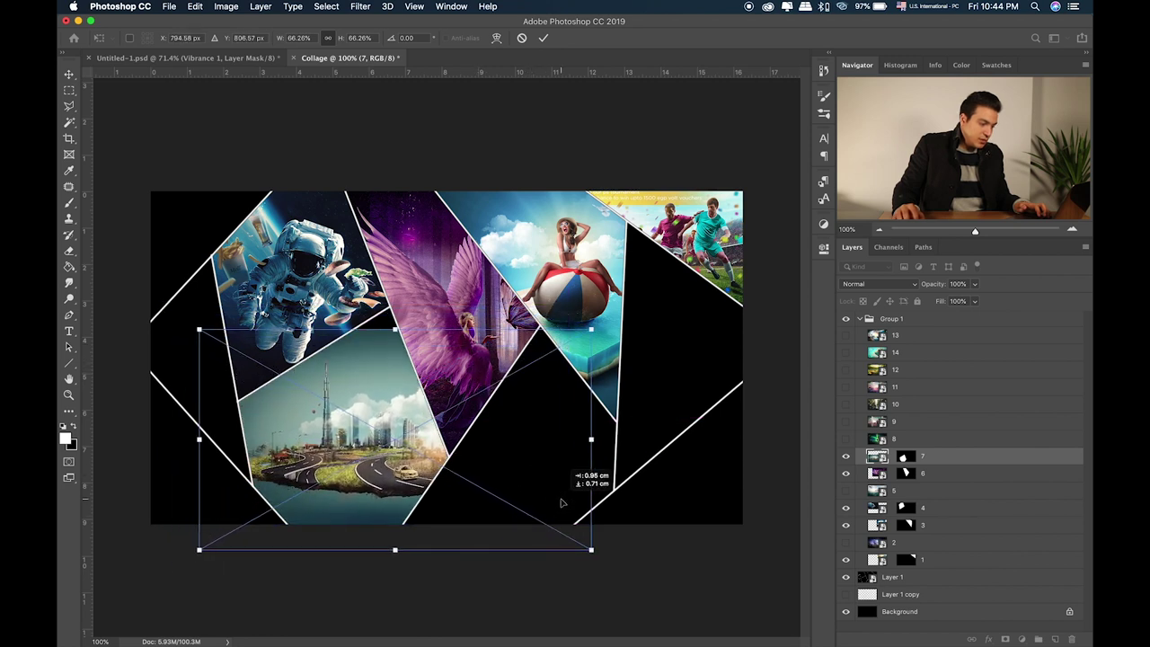
drag(561, 503, 497, 496)
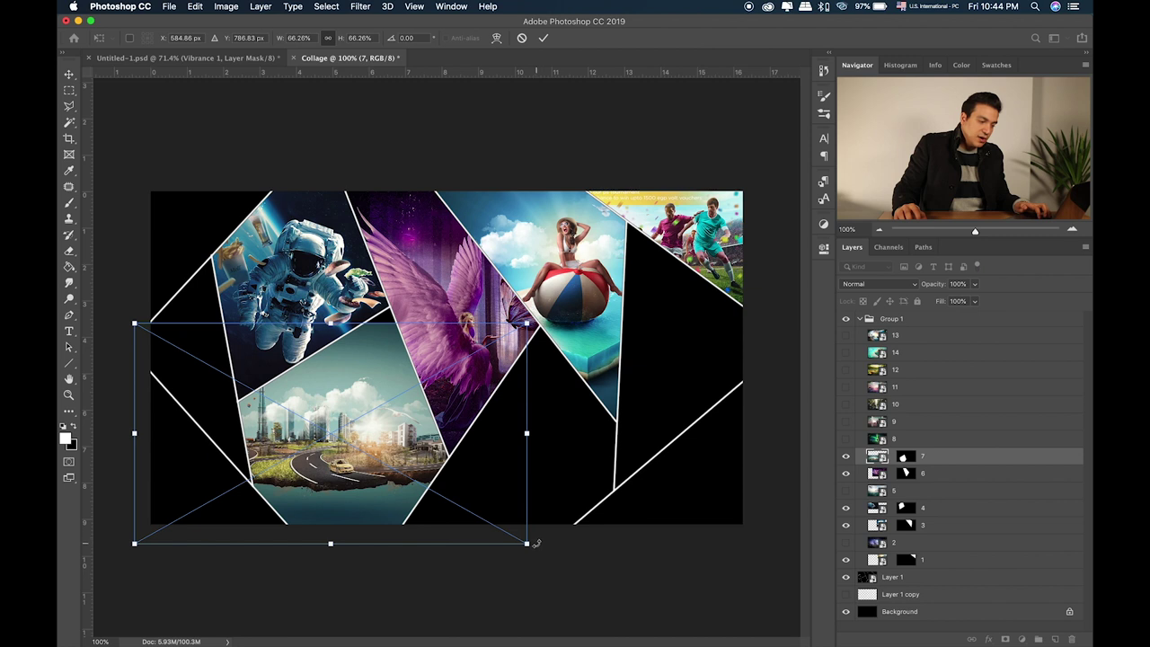
drag(536, 544, 485, 516)
drag(409, 438, 461, 450)
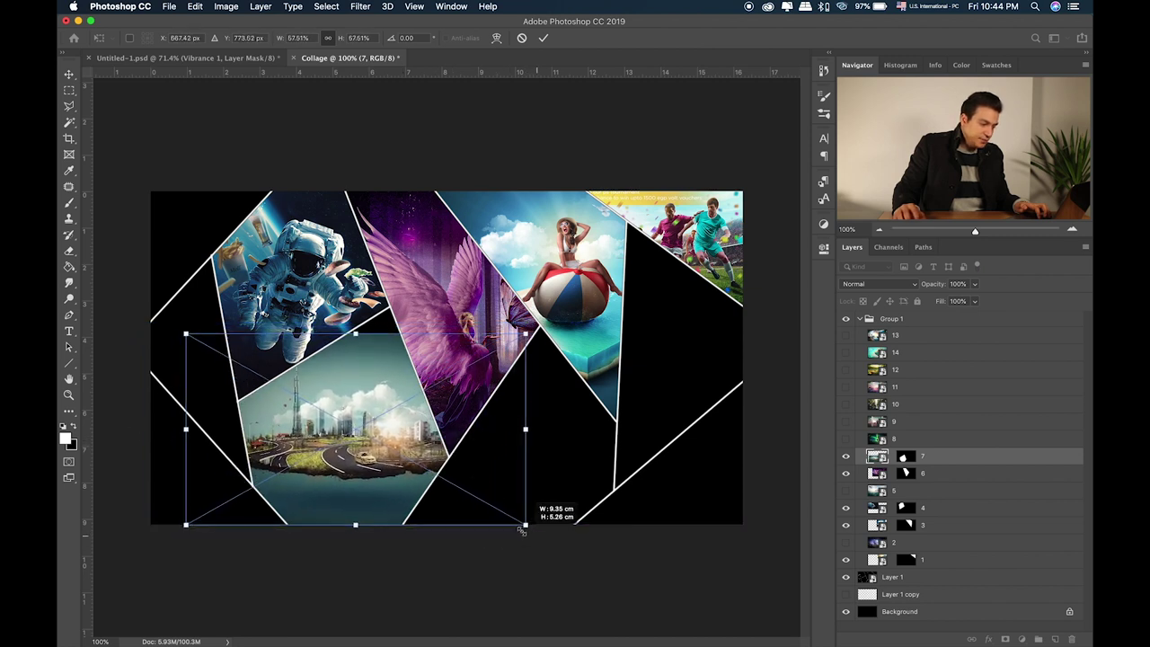
drag(536, 534, 509, 516)
drag(421, 441, 420, 449)
key(Return)
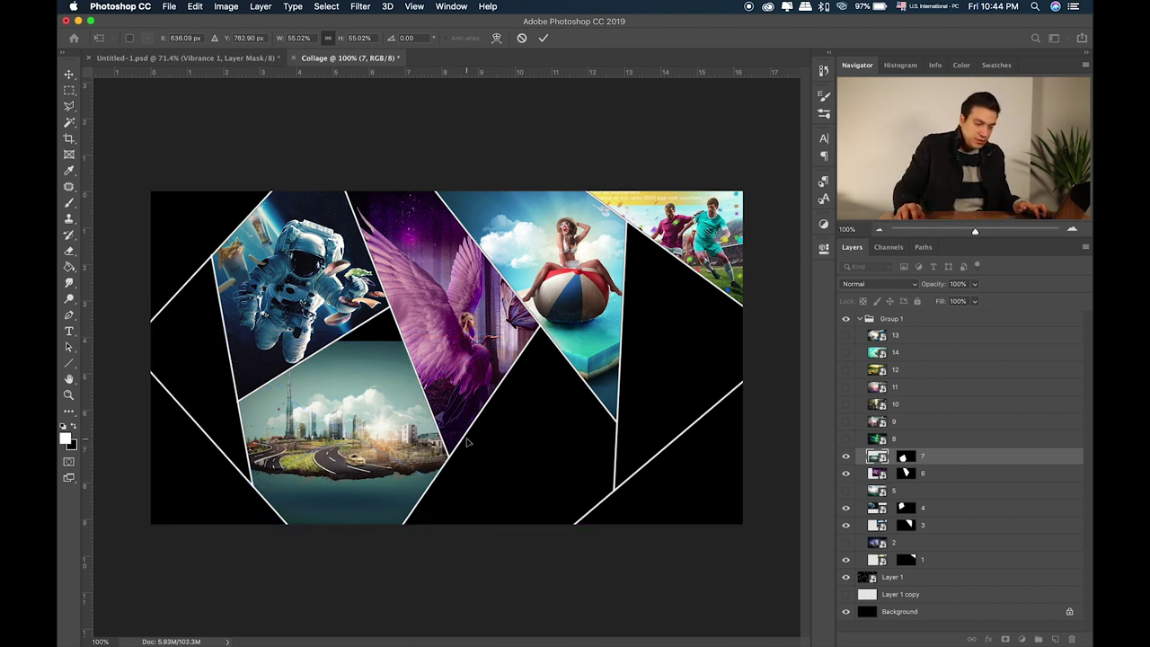
Choose an option from layer 7's Layers-panel context menu.
key(w)
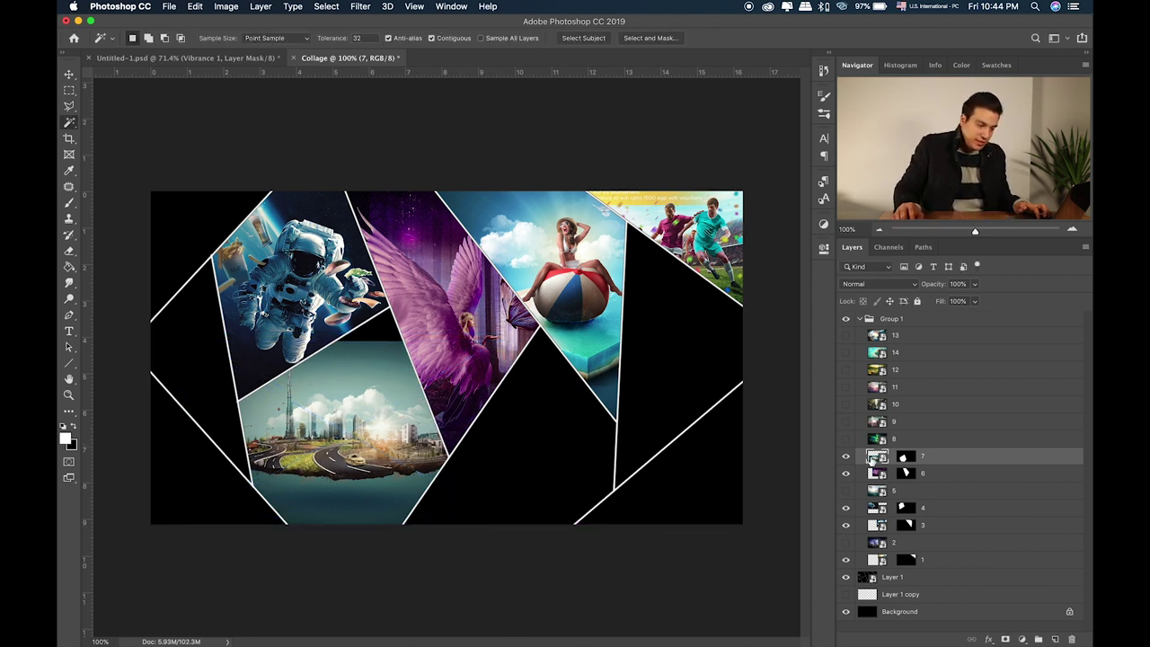
right_click(872, 458)
click(1050, 460)
right_click(1050, 460)
click(948, 325)
Test a 50% gray fill in the gap below the astronaut, then undo it.
key(m)
drag(421, 306, 332, 345)
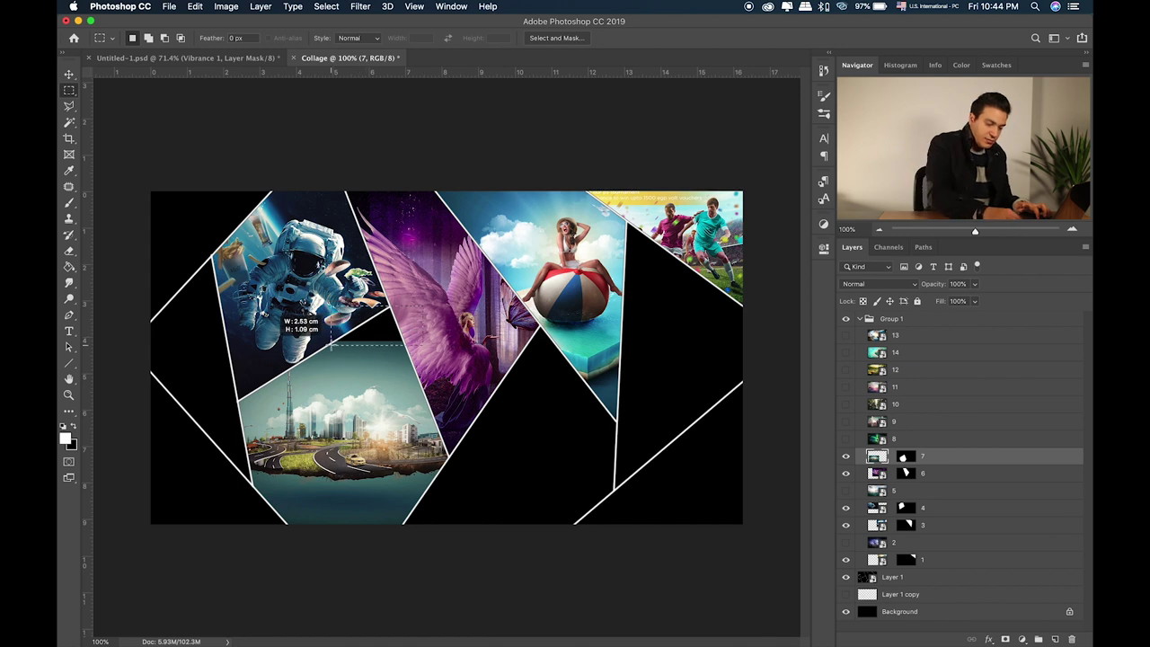
key(shift+BackSpace)
key(Return)
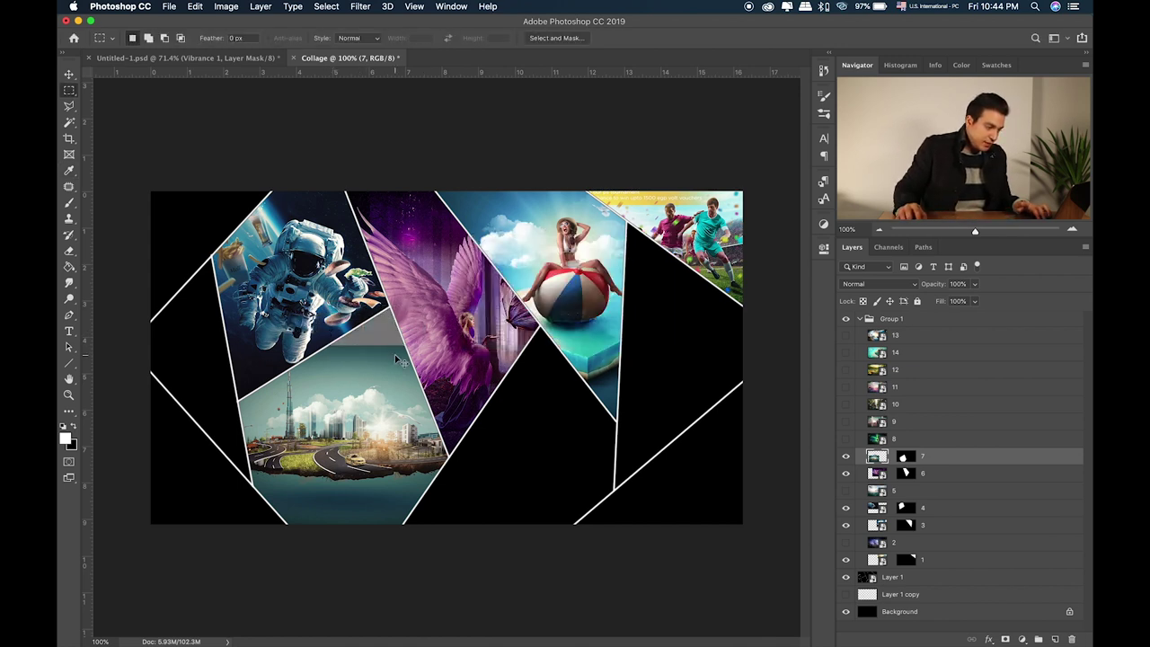
key(ctrl+z)
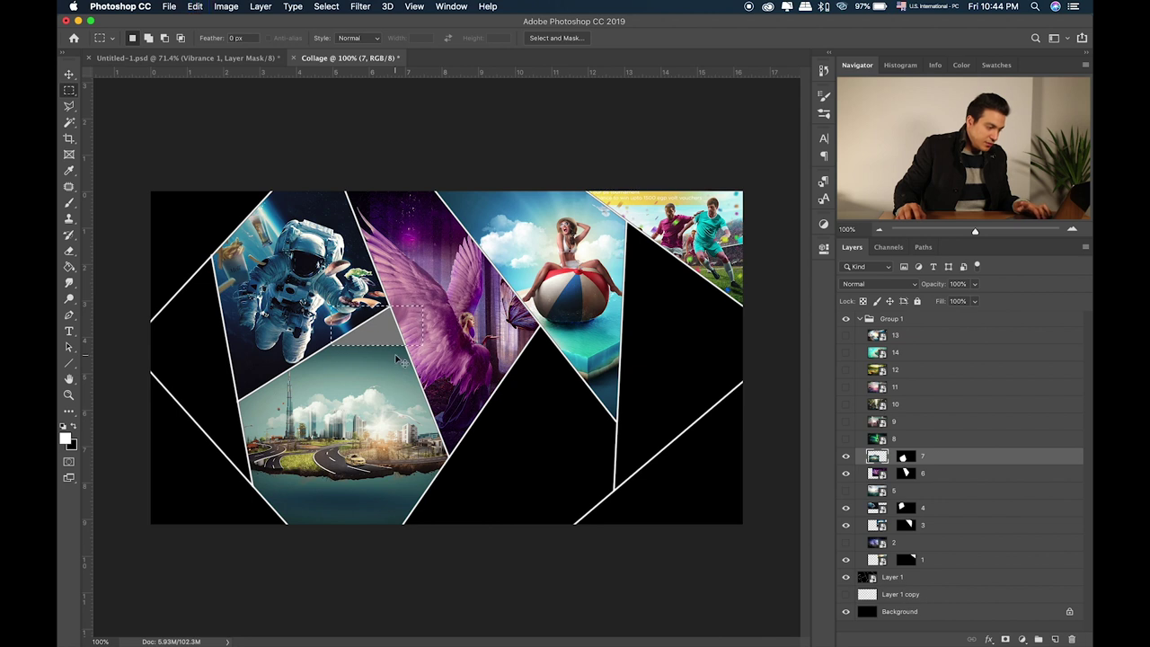
key(ctrl+z)
Stretch a thin strip of city sky upward into the grey gap.
mouse_move(415, 331)
mouse_down()
mouse_move(319, 350)
mouse_move(369, 284)
mouse_up()
key(ctrl+t)
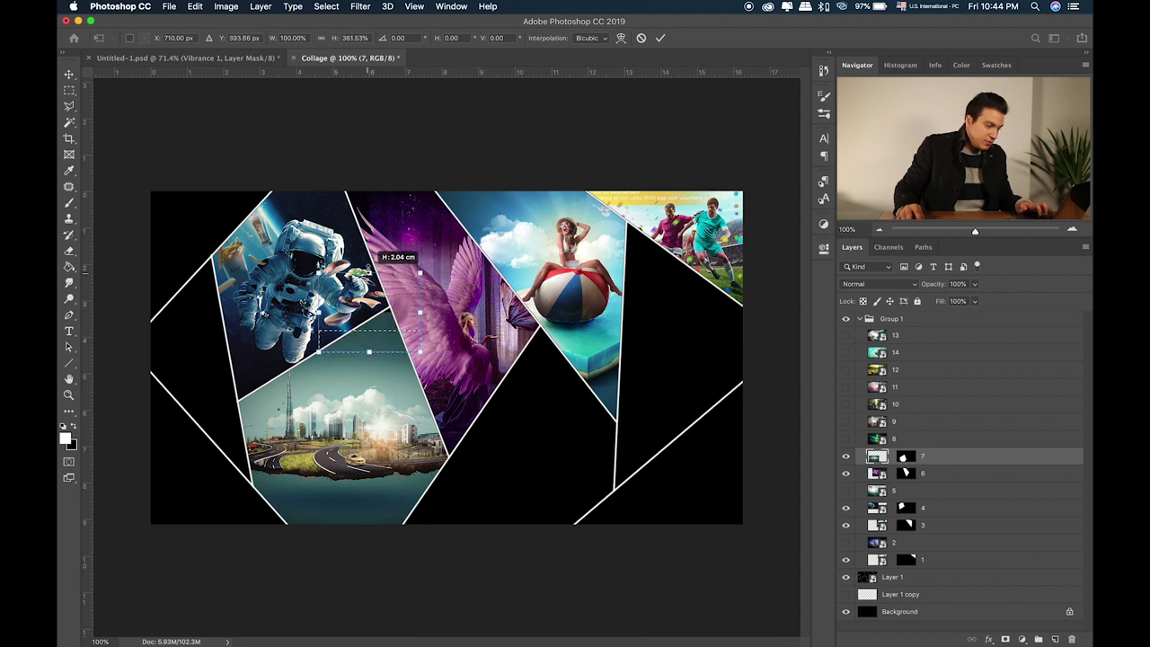
drag(370, 284, 369, 262)
key(Return)
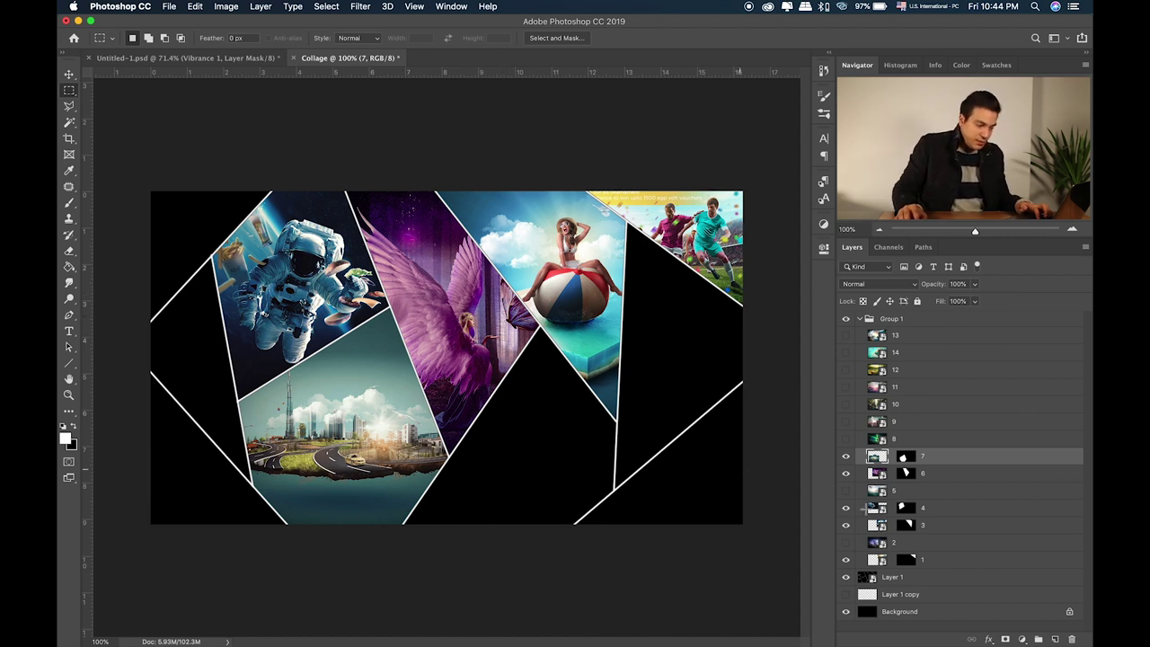
Mask the green aurora photo on layer 8 to the bottom-centre black triangle.
click(891, 580)
click(71, 123)
click(518, 451)
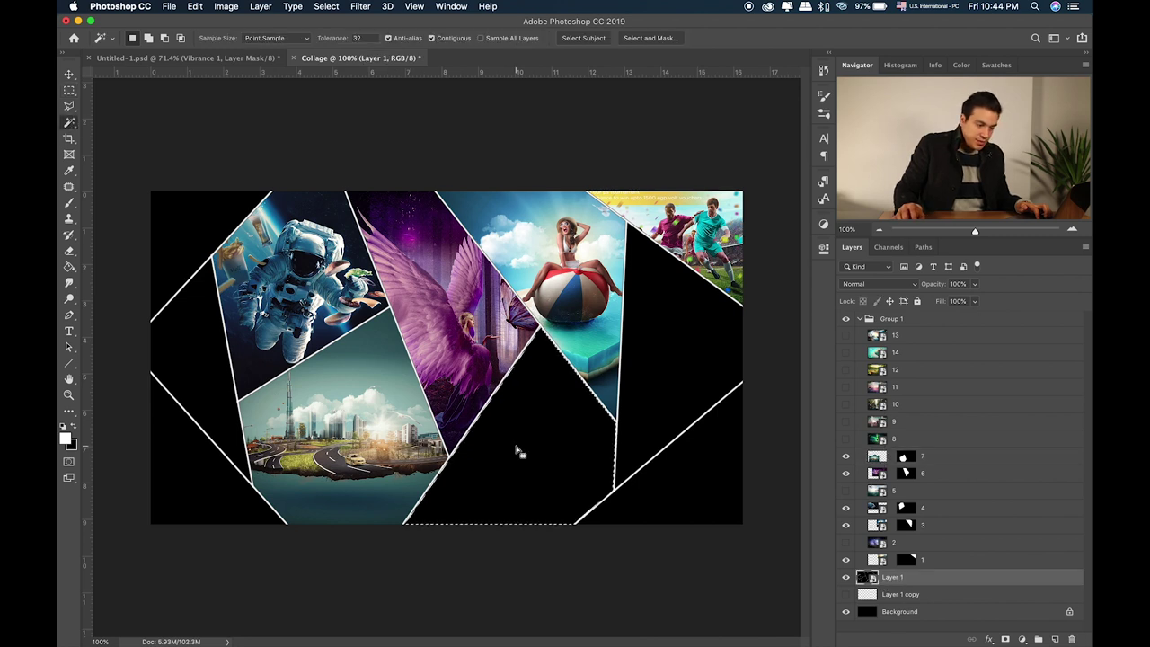
click(845, 438)
click(935, 444)
click(1005, 639)
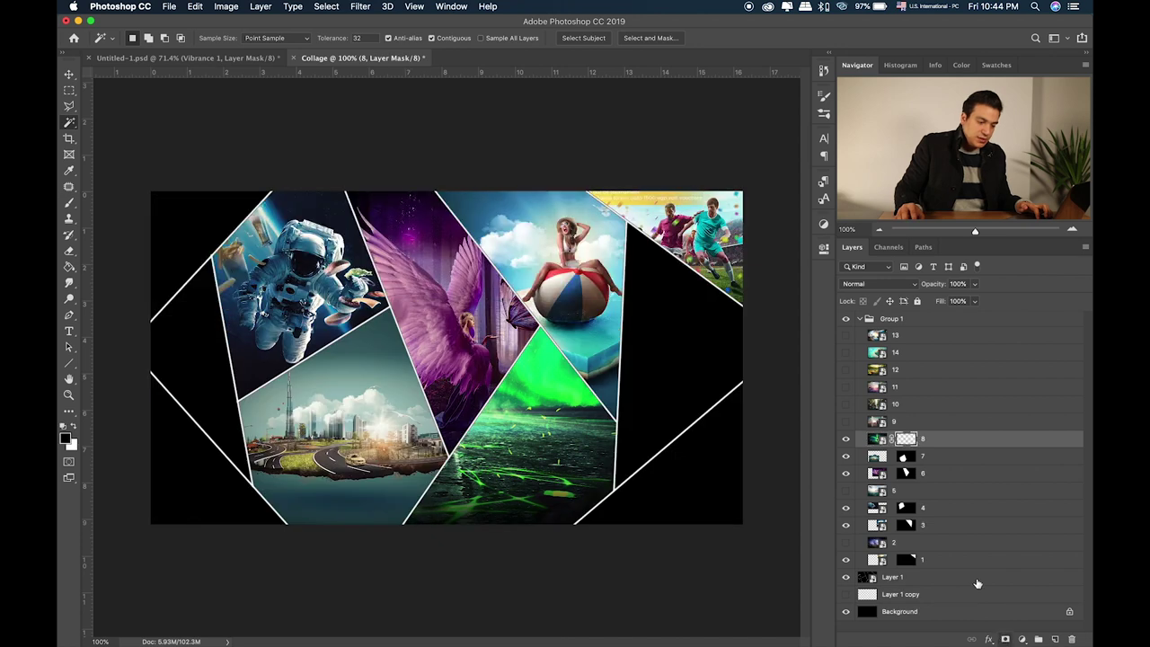
click(876, 439)
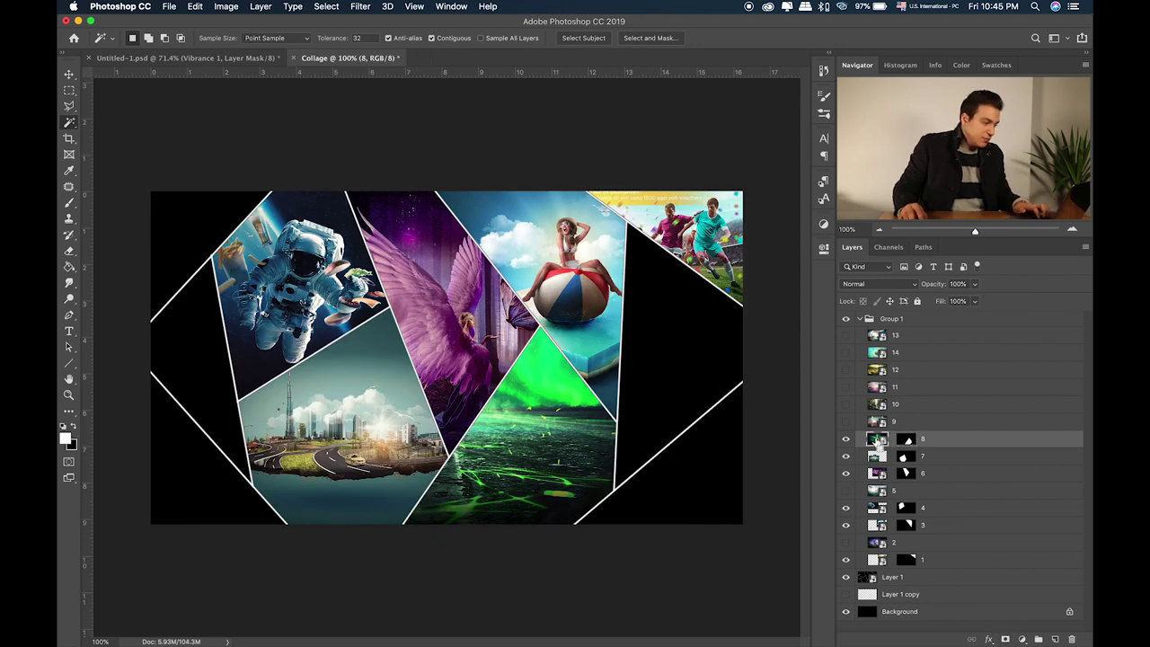
Scale the aurora photo to about 16% and nudge it down to fit.
key(super+t)
drag(150, 189, 345, 300)
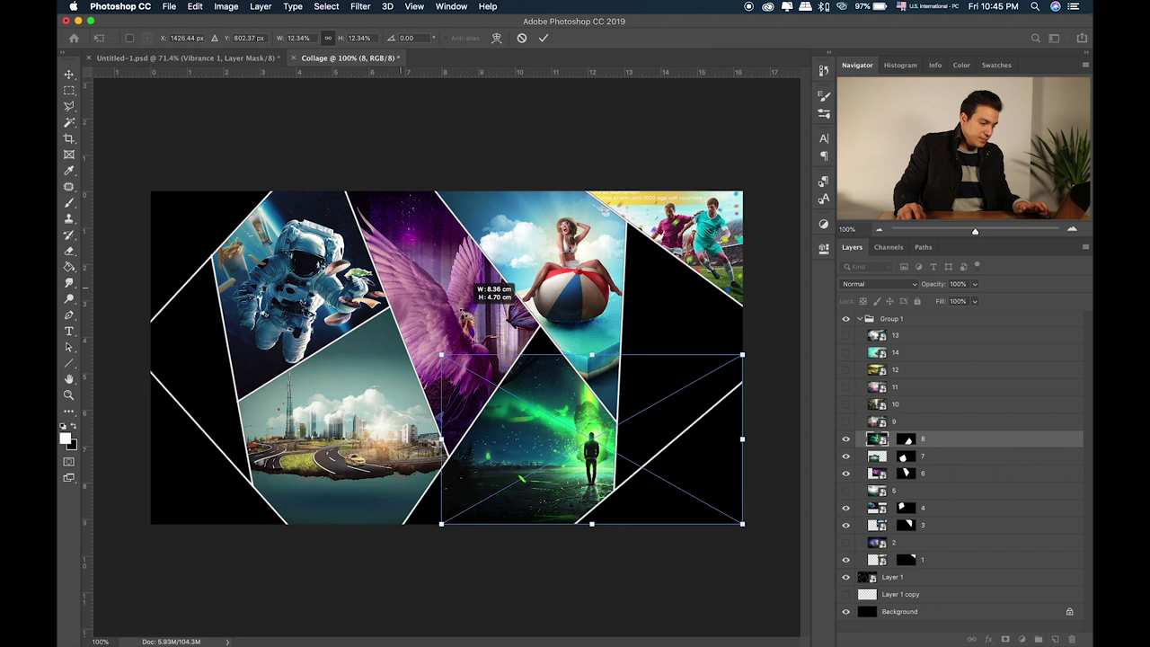
drag(611, 390, 609, 404)
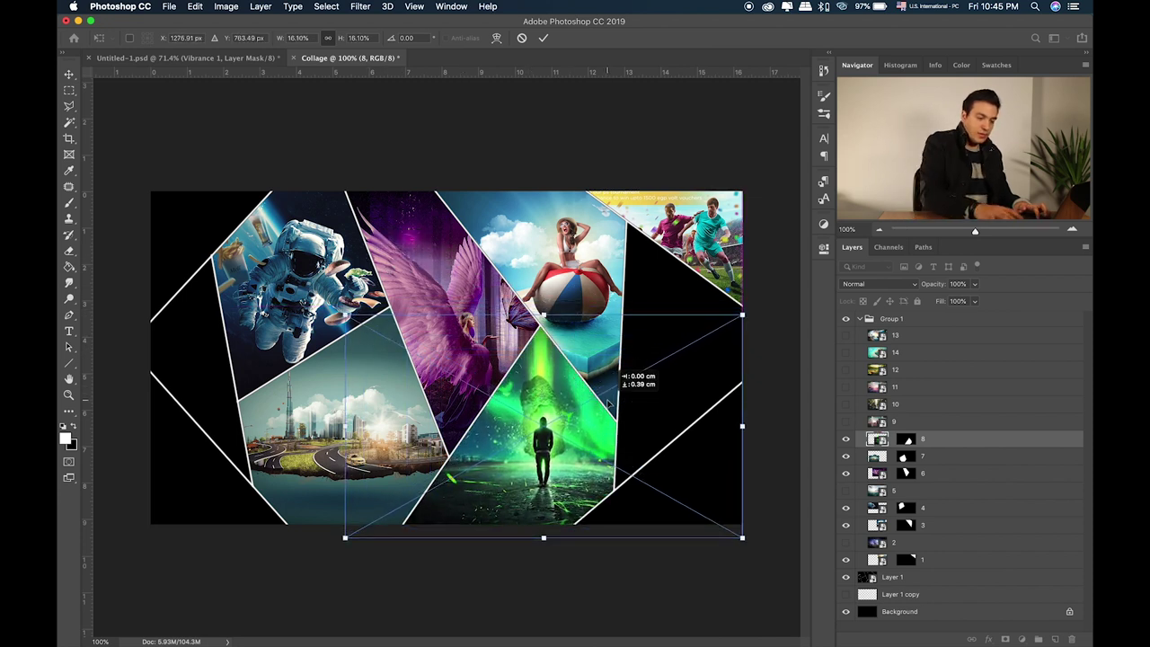
key(Return)
key(w)
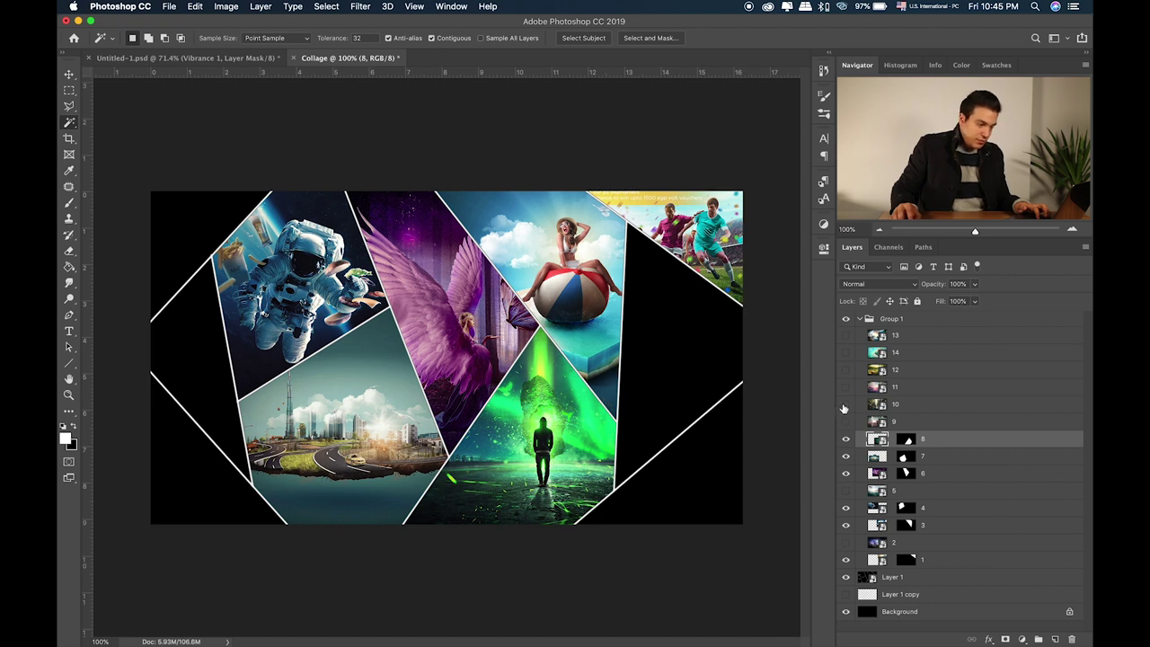
Mask layer 10's forest scene to the left-edge black triangle.
click(844, 404)
click(910, 408)
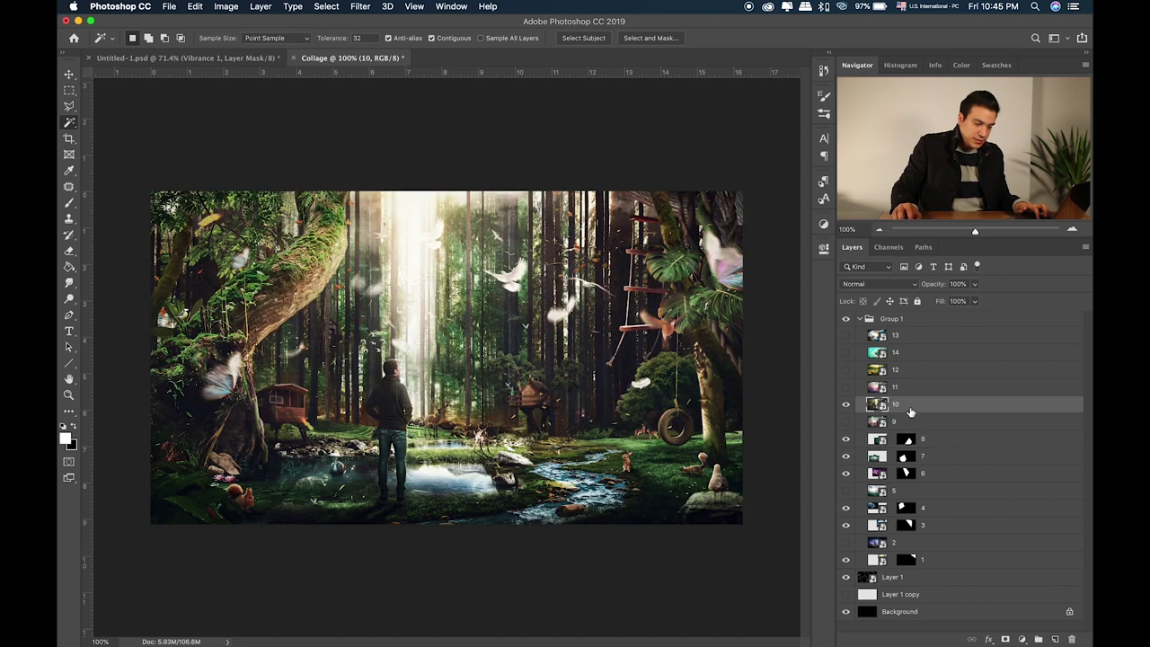
click(906, 581)
click(845, 409)
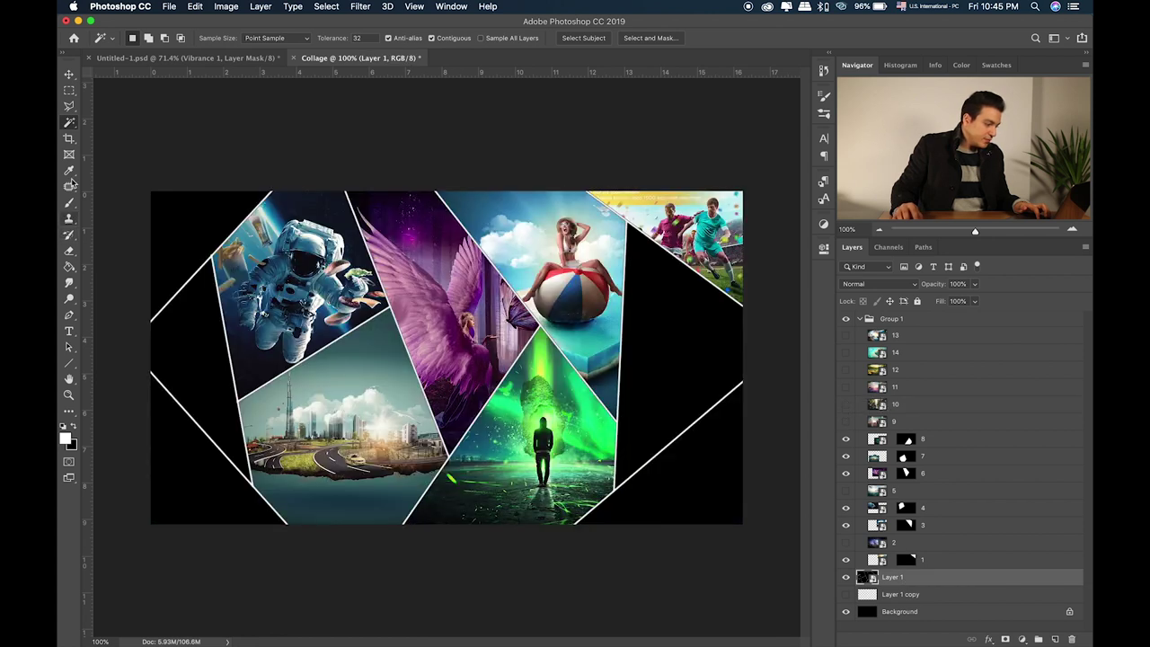
click(201, 479)
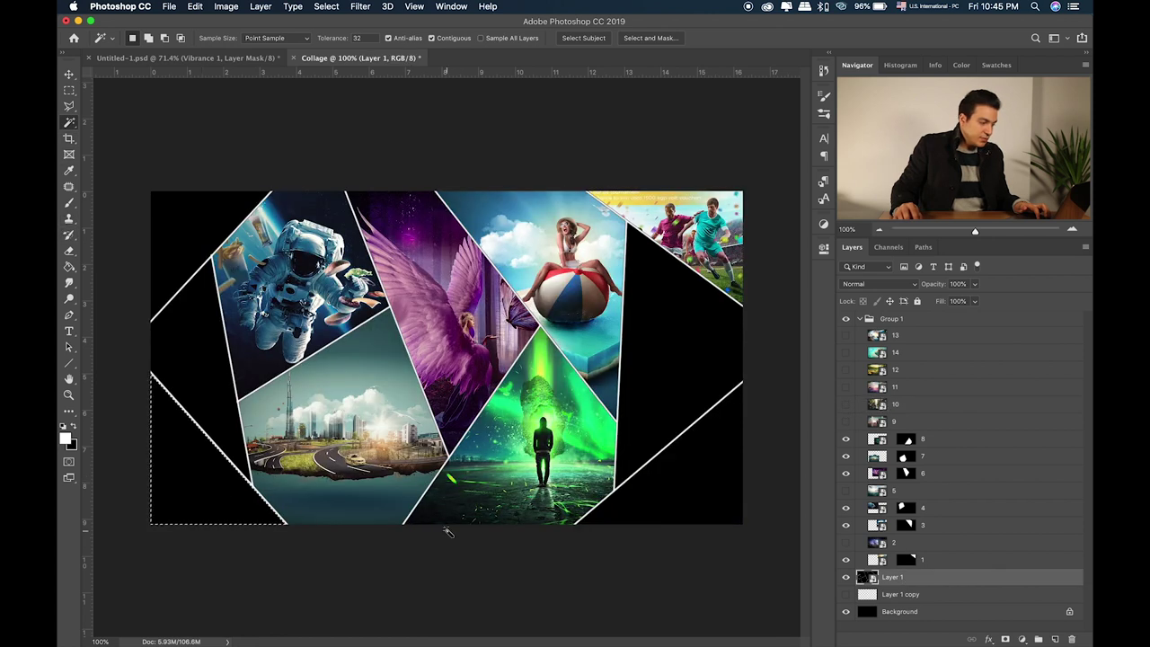
click(201, 362)
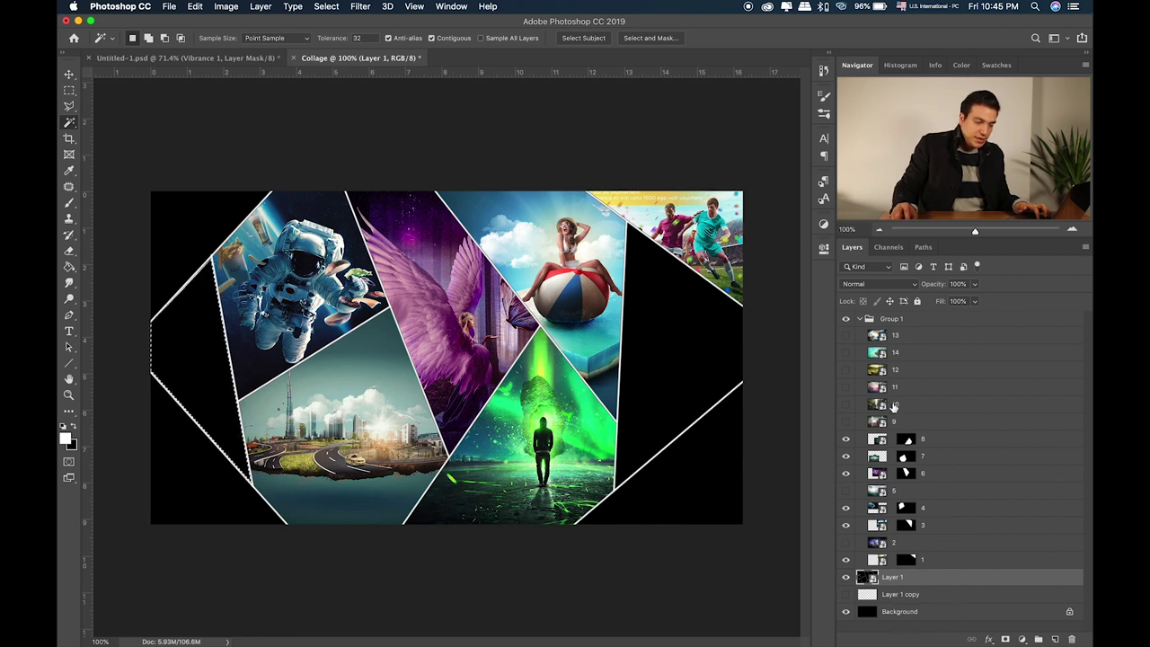
click(895, 405)
click(845, 404)
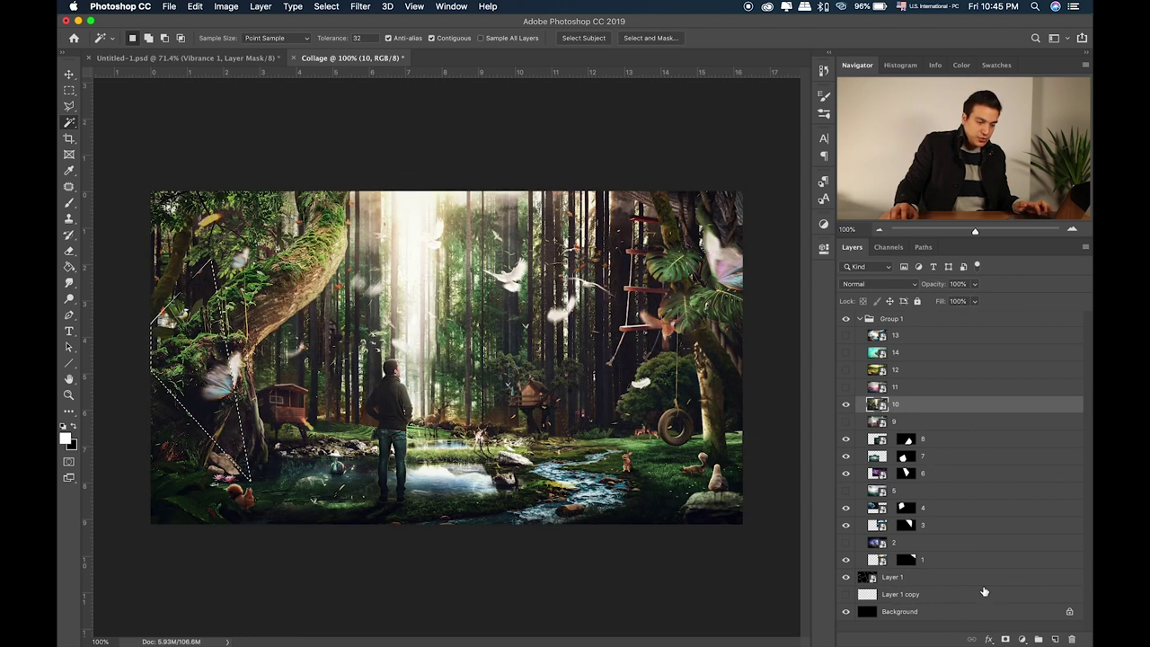
click(1005, 638)
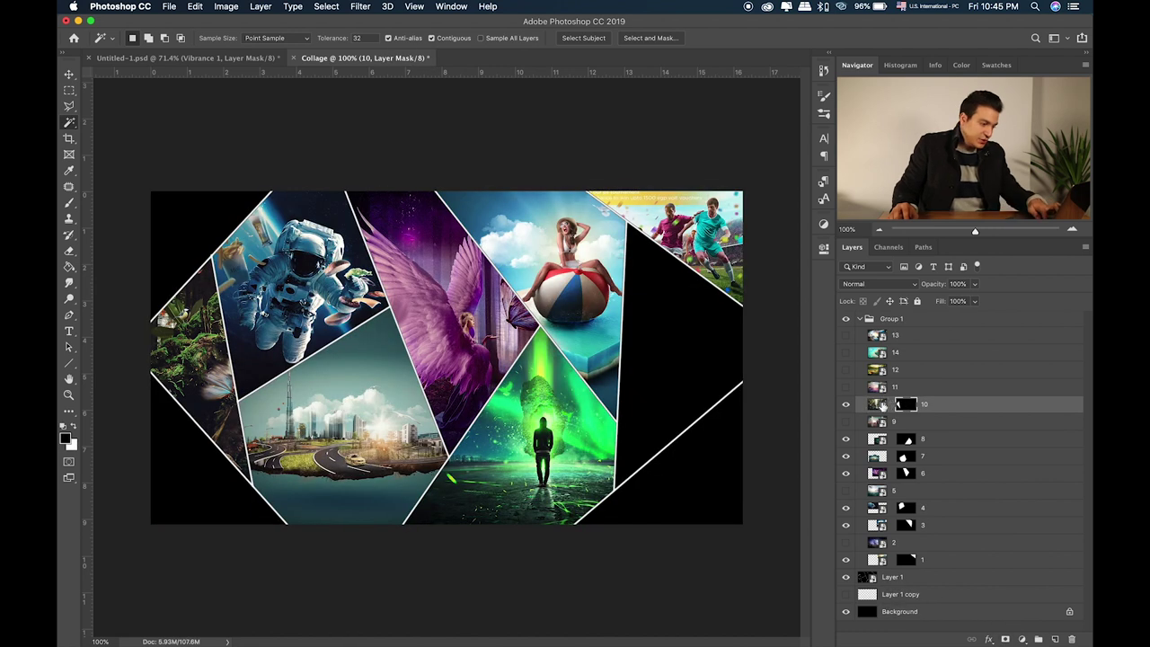
click(878, 405)
Scale the forest image to about 59% and position the standing man inside the triangle.
key(super+t)
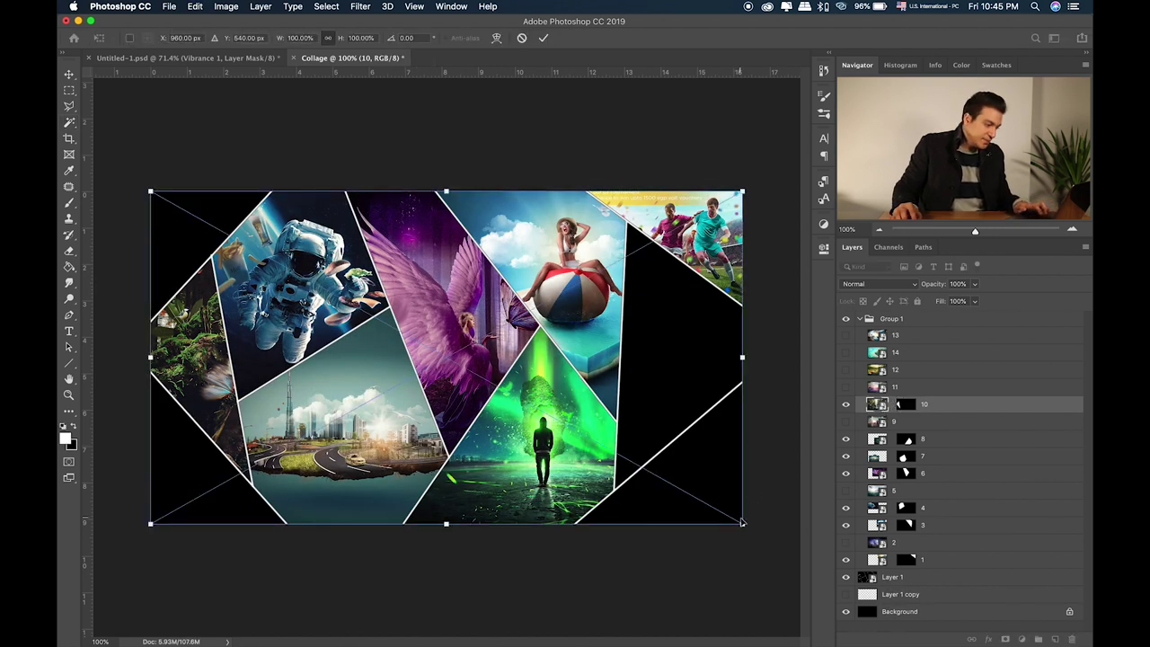
drag(742, 521, 399, 330)
mouse_move(313, 253)
mouse_down()
mouse_move(248, 338)
mouse_move(253, 347)
mouse_up()
drag(332, 286, 437, 213)
drag(383, 287, 367, 330)
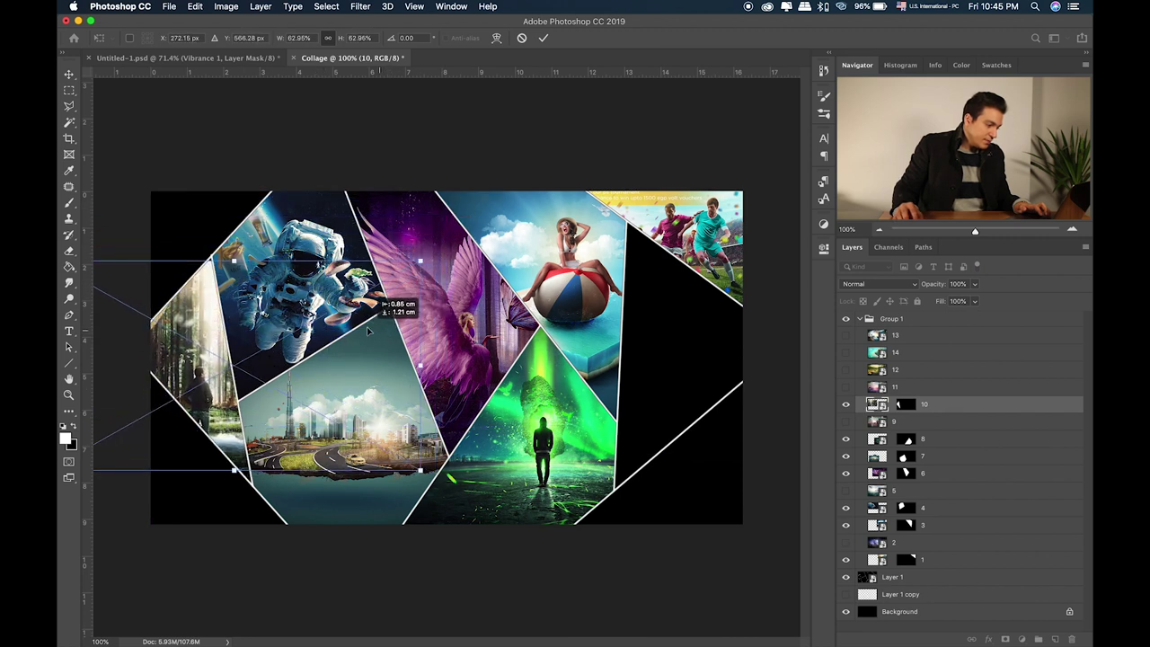
drag(367, 330, 365, 323)
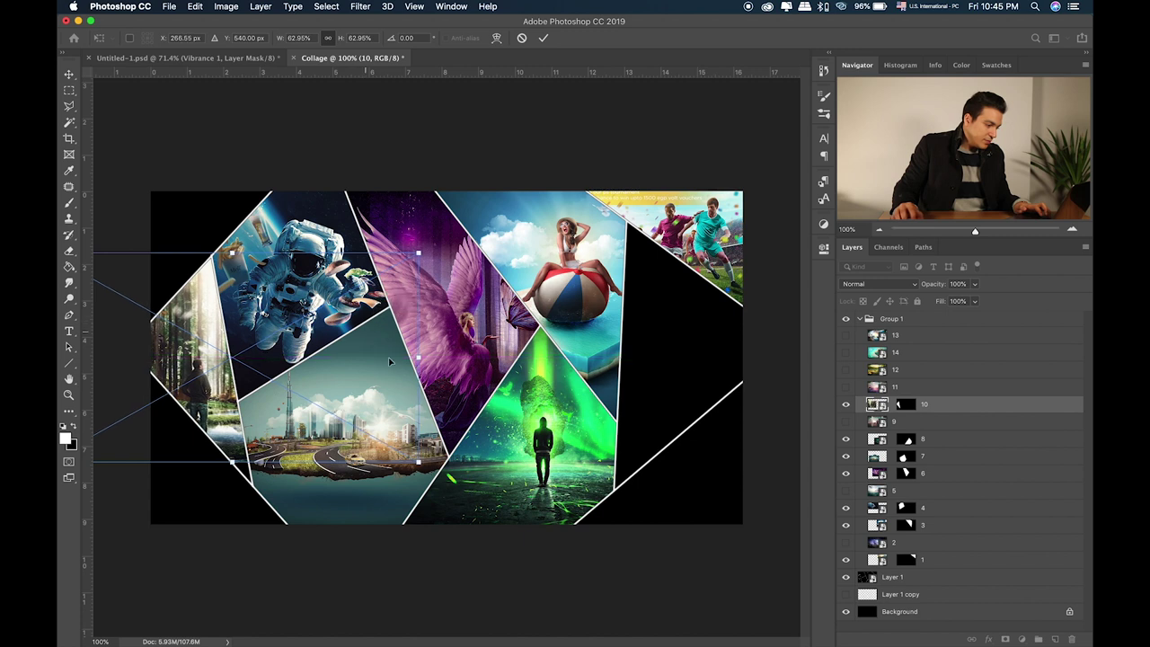
drag(418, 461, 372, 428)
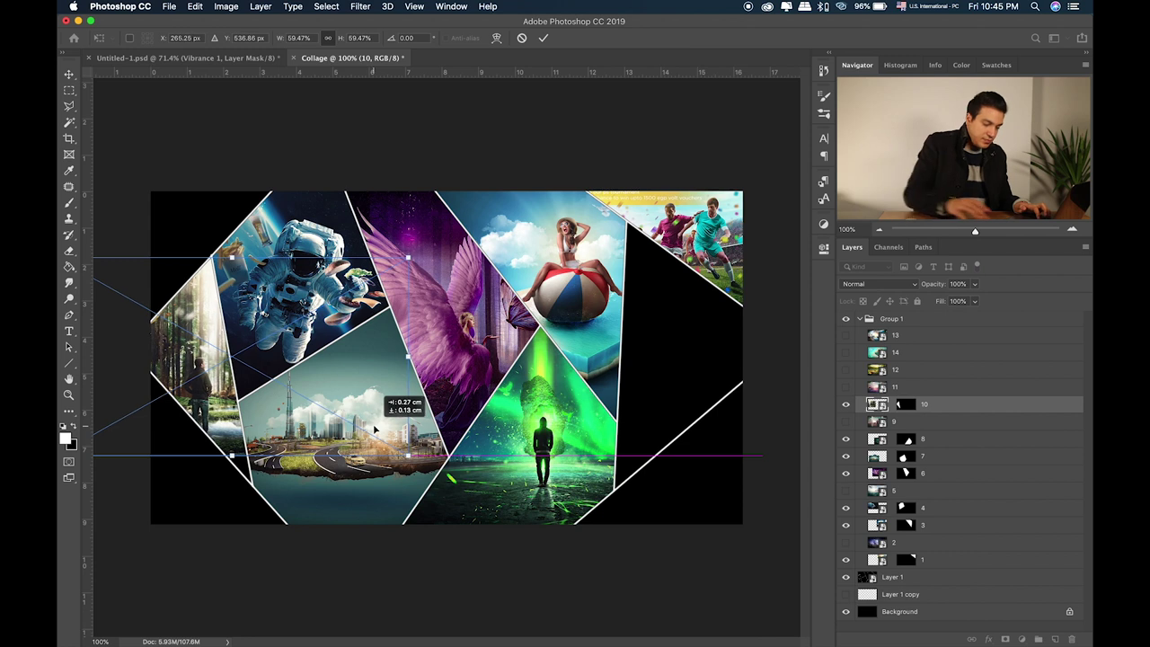
key(Return)
key(w)
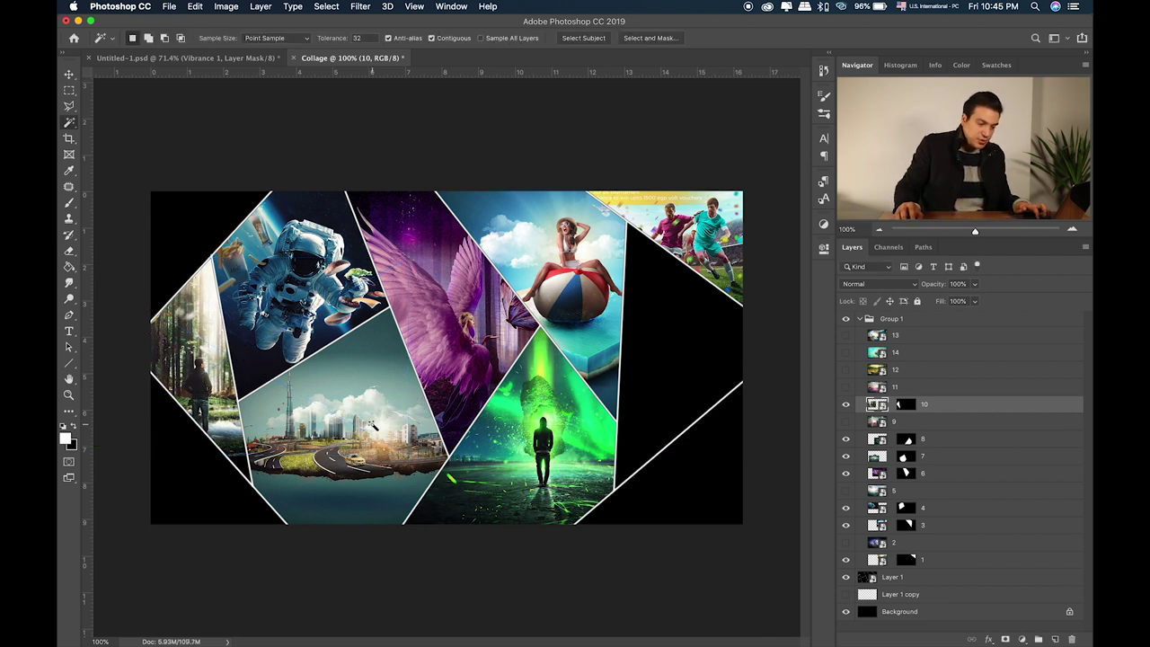
Rasterize the forest layer 10 from its Layers-panel context menu.
right_click(873, 406)
key(Escape)
right_click(890, 404)
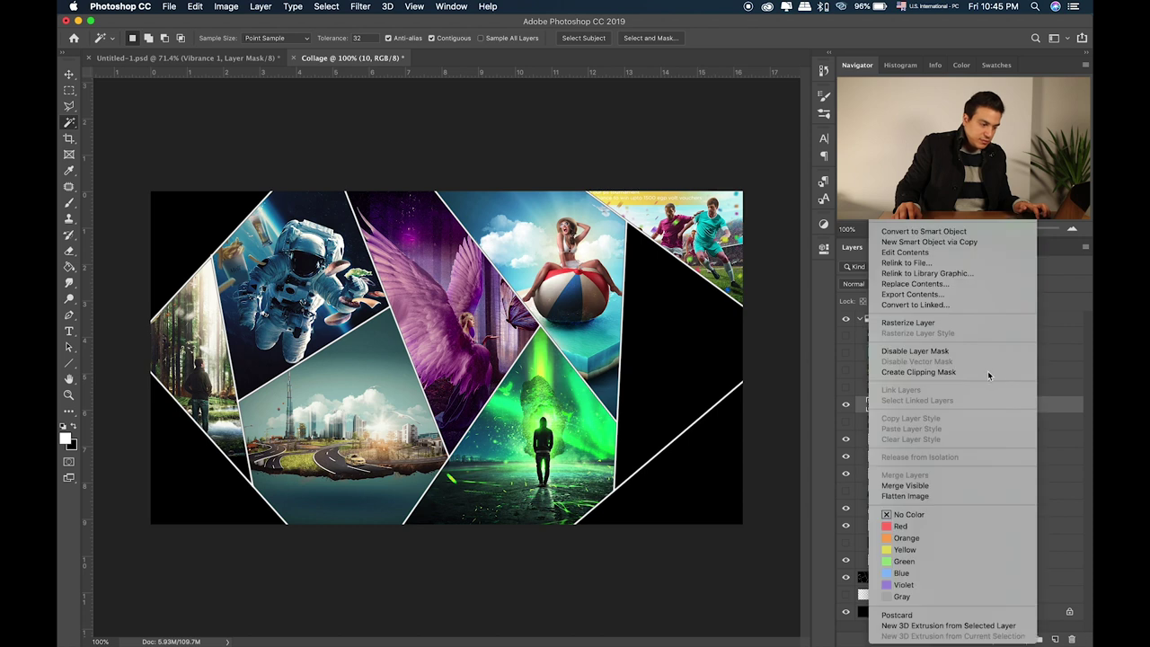
click(955, 322)
Try stretching a marquee strip at the lower left downward, then cancel it.
key(m)
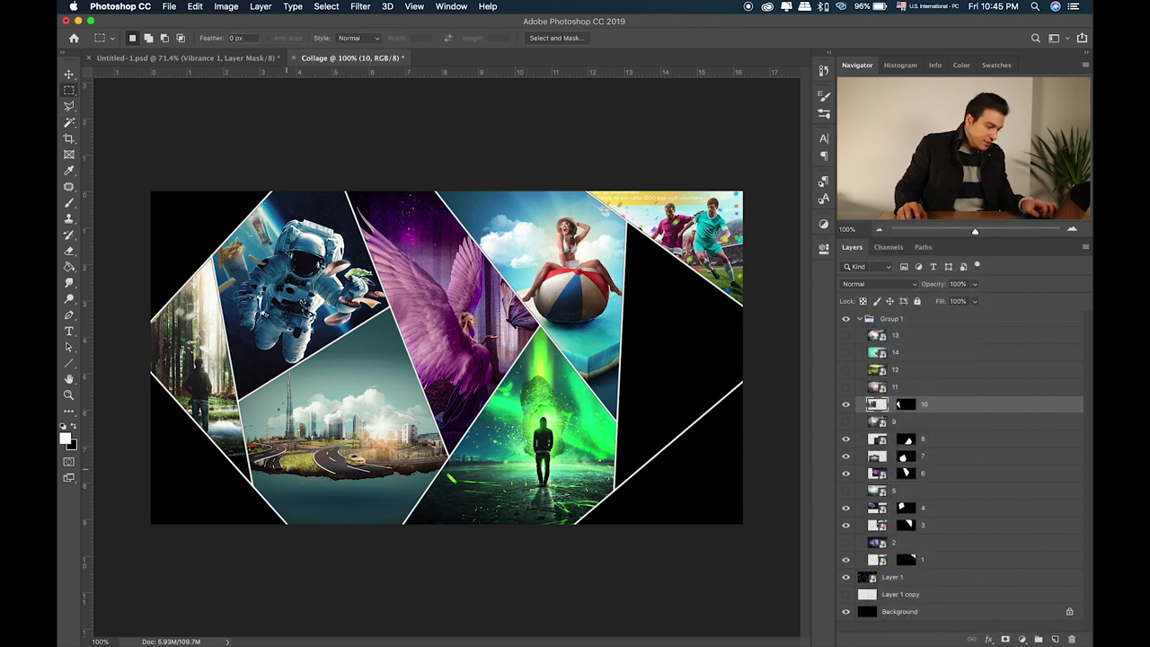
key(ctrl+t)
mouse_move(167, 452)
mouse_down()
mouse_move(296, 480)
mouse_move(234, 536)
mouse_up()
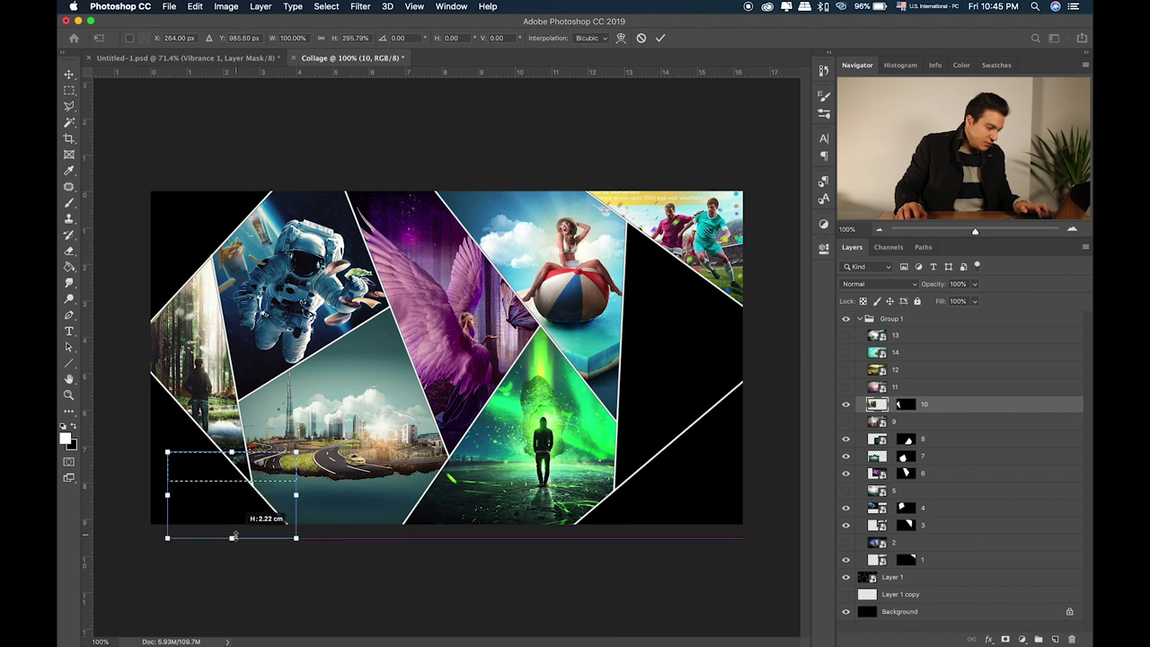
drag(235, 540, 242, 578)
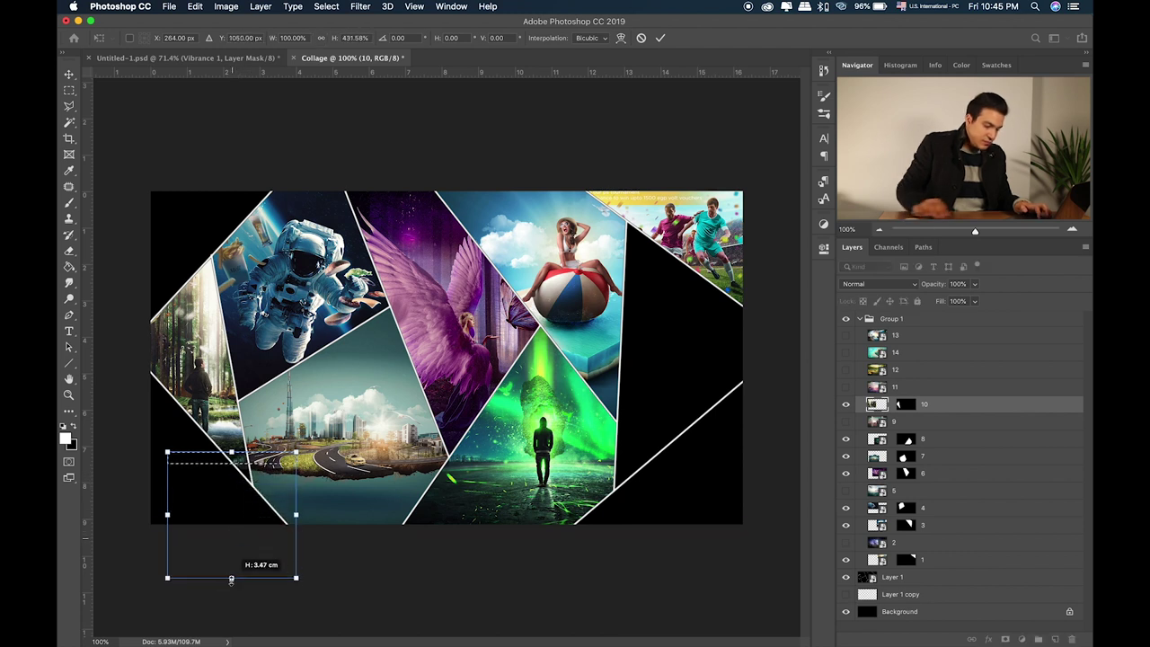
key(Escape)
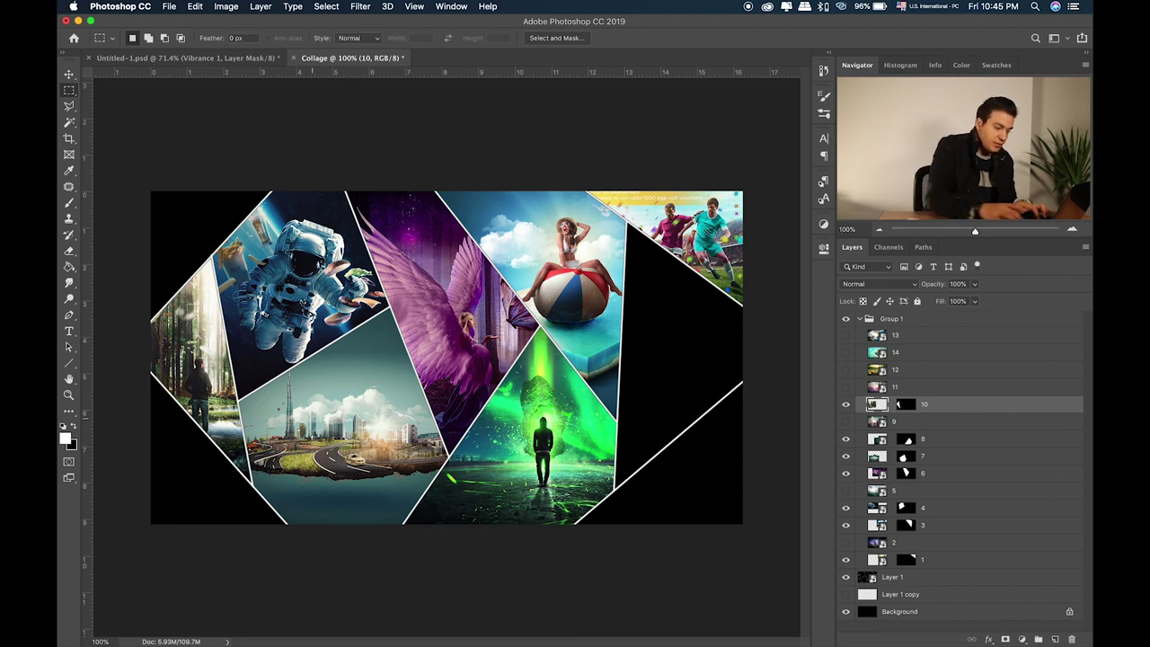
Zoom in to 200% to inspect the panels, then fit the collage on screen.
key(super+plus)
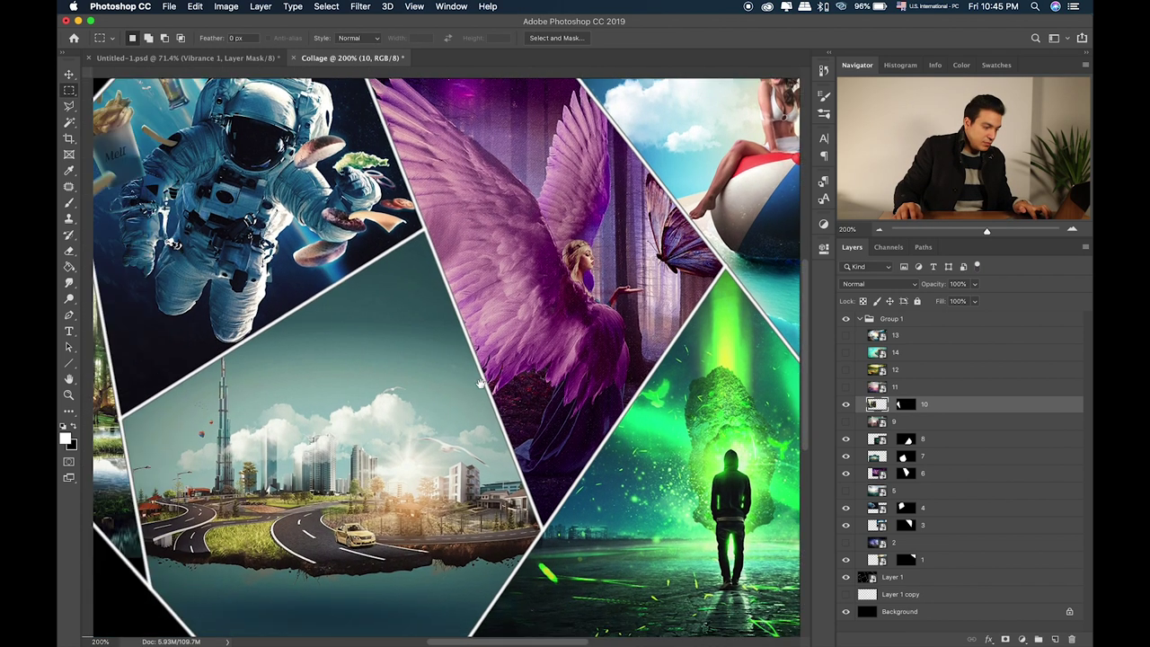
scroll(313, 428, left, 10)
scroll(542, 393, up, 10)
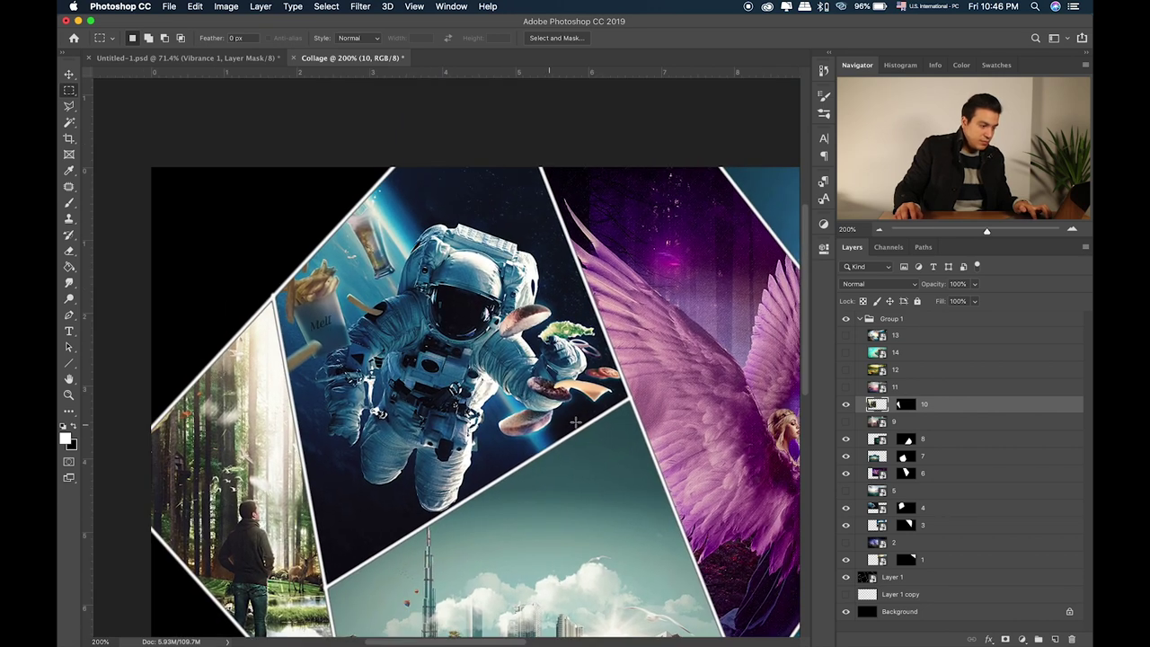
scroll(588, 386, right, 6)
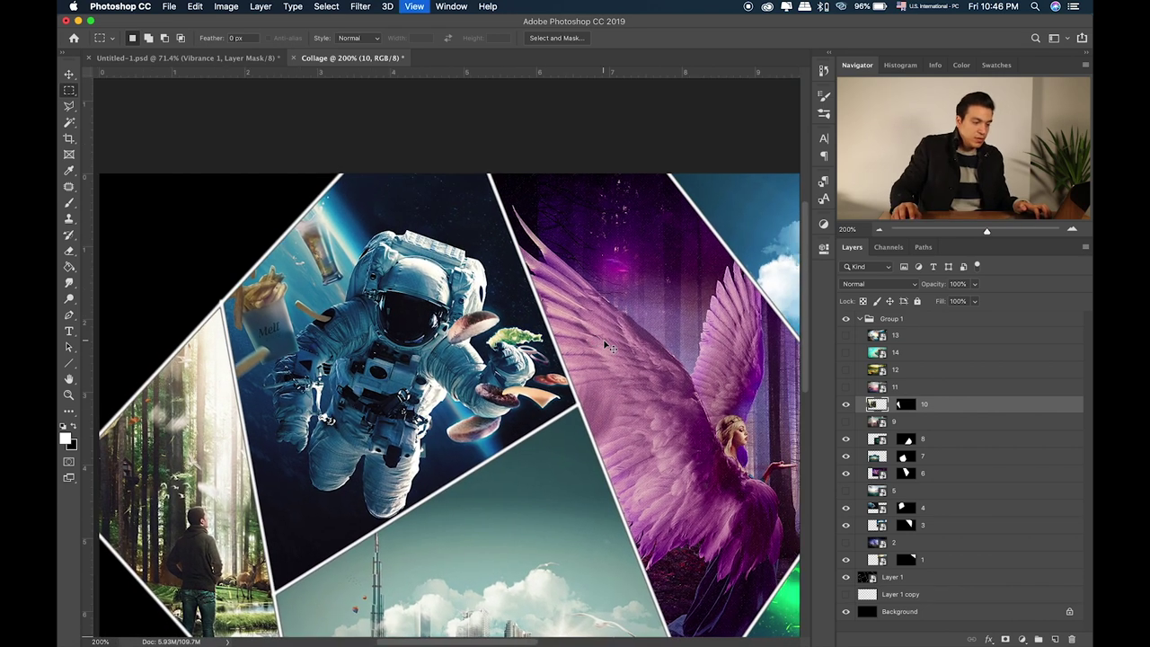
key(super+0)
Mask layer 9's airport photo to the right-edge black triangle.
click(845, 421)
click(845, 422)
click(912, 422)
click(915, 580)
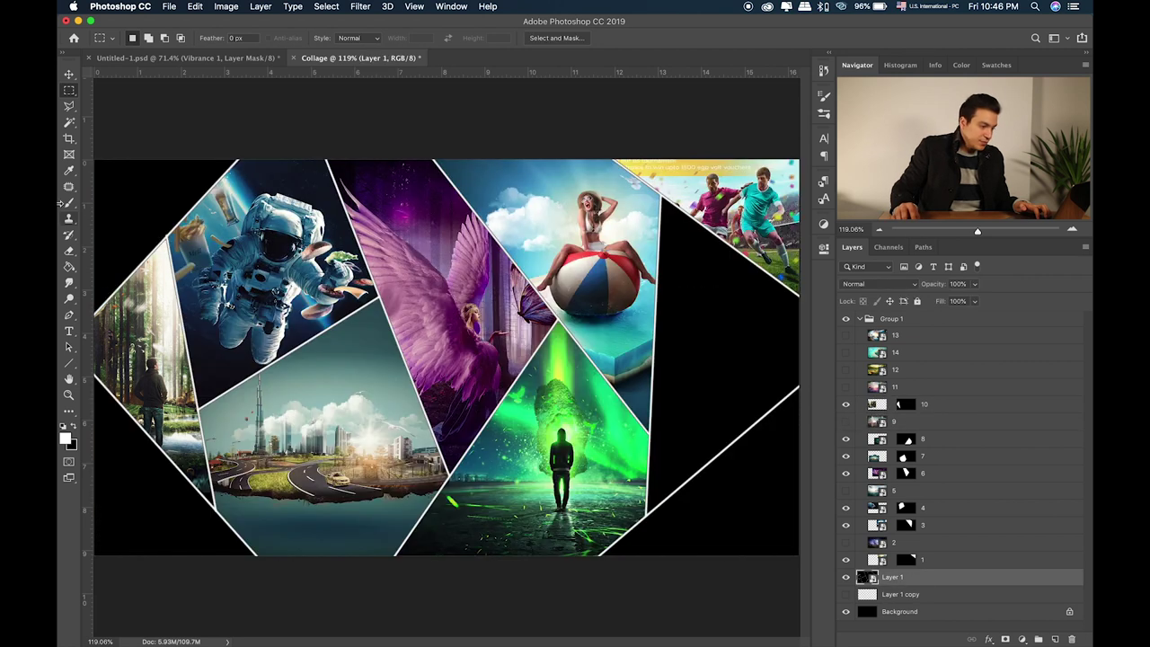
click(69, 126)
click(732, 340)
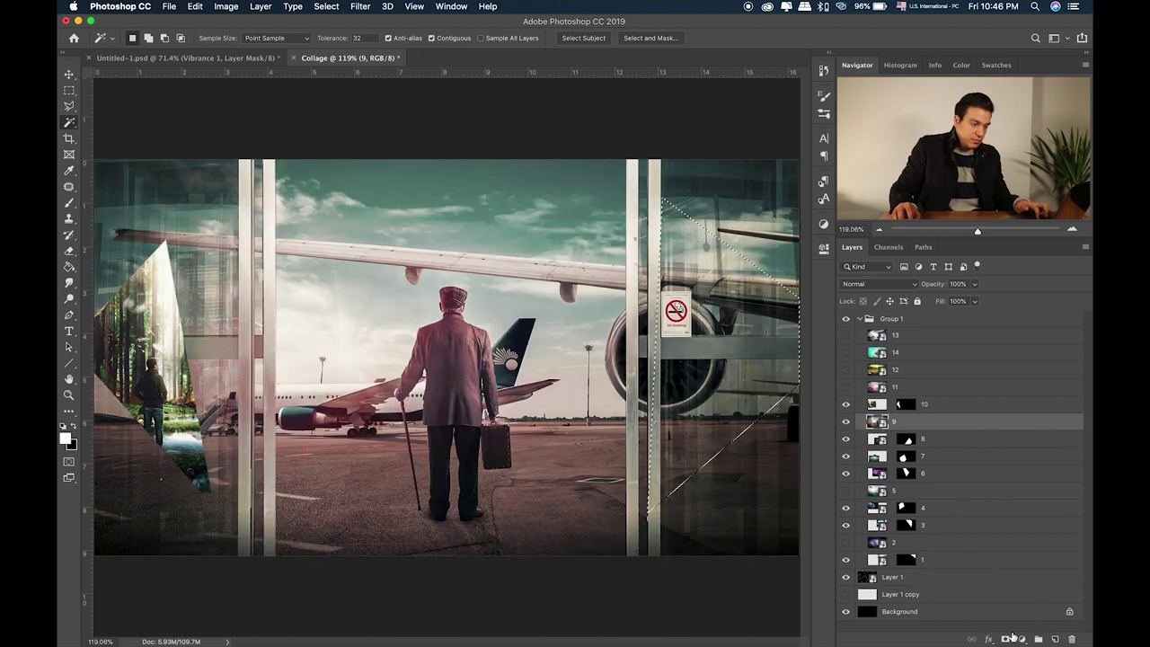
click(1021, 638)
click(877, 421)
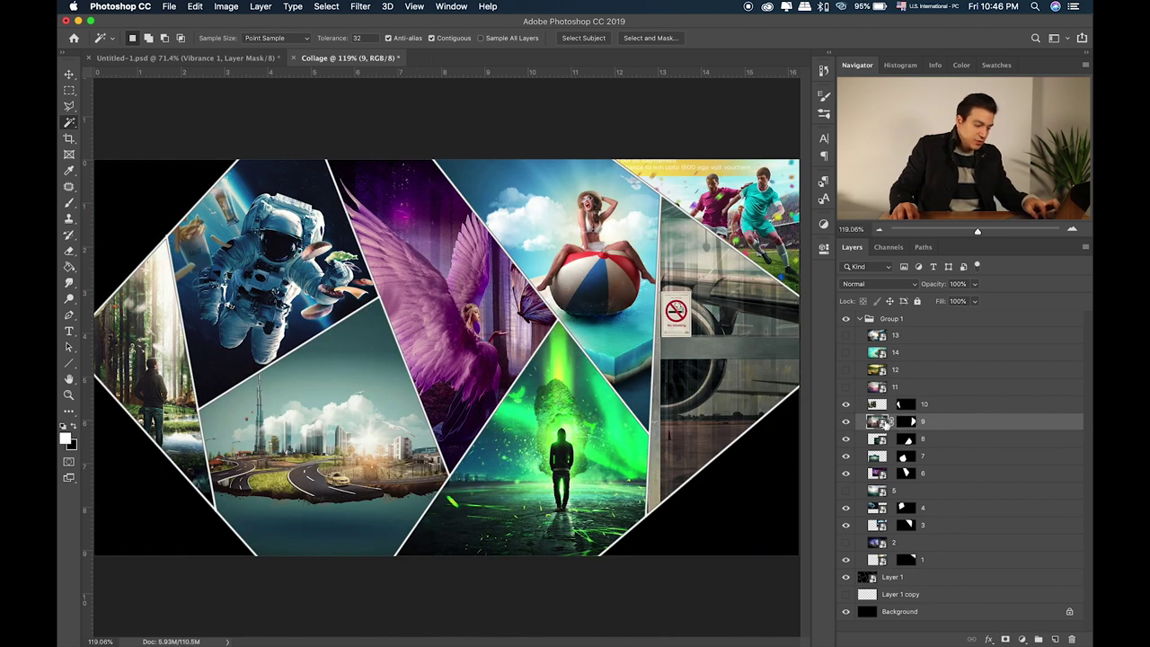
Scale down and position the airport photo so the old man fills the right panel.
key(ctrl+t)
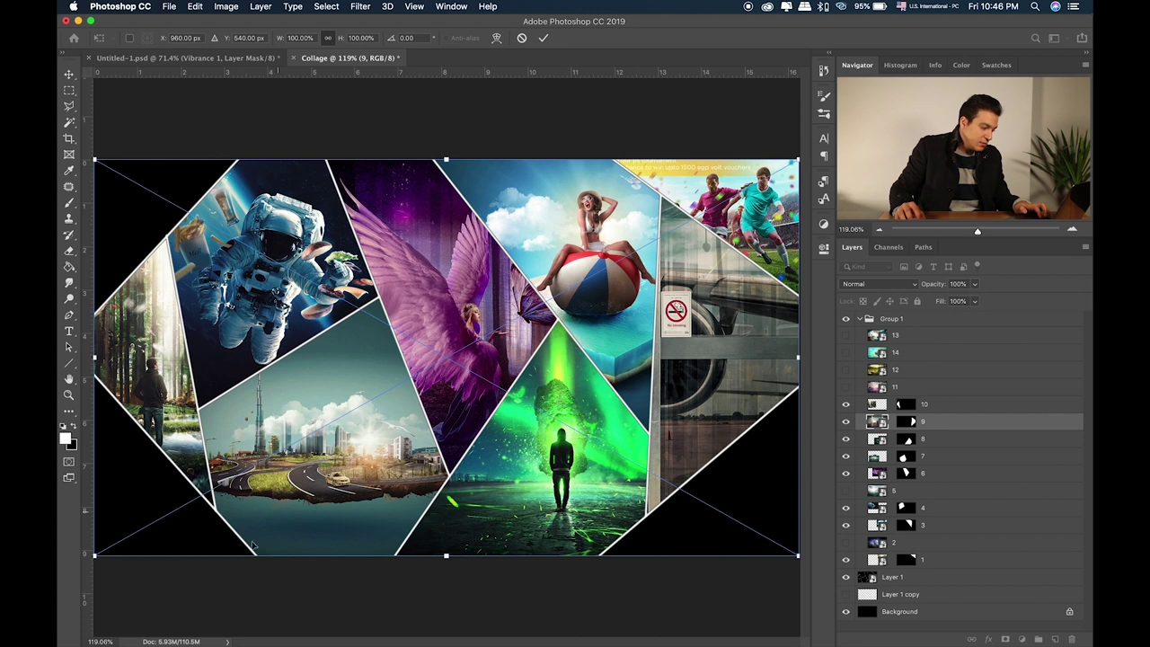
mouse_move(97, 556)
mouse_down()
mouse_move(485, 409)
mouse_move(781, 378)
mouse_move(821, 384)
mouse_up()
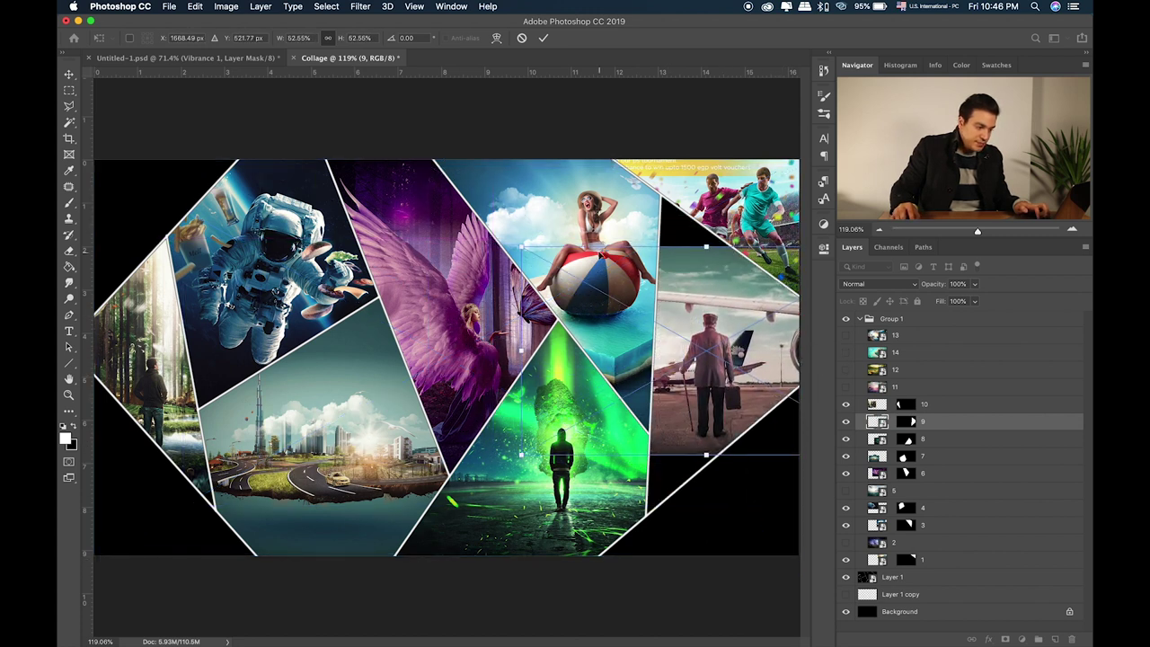
drag(519, 243, 356, 154)
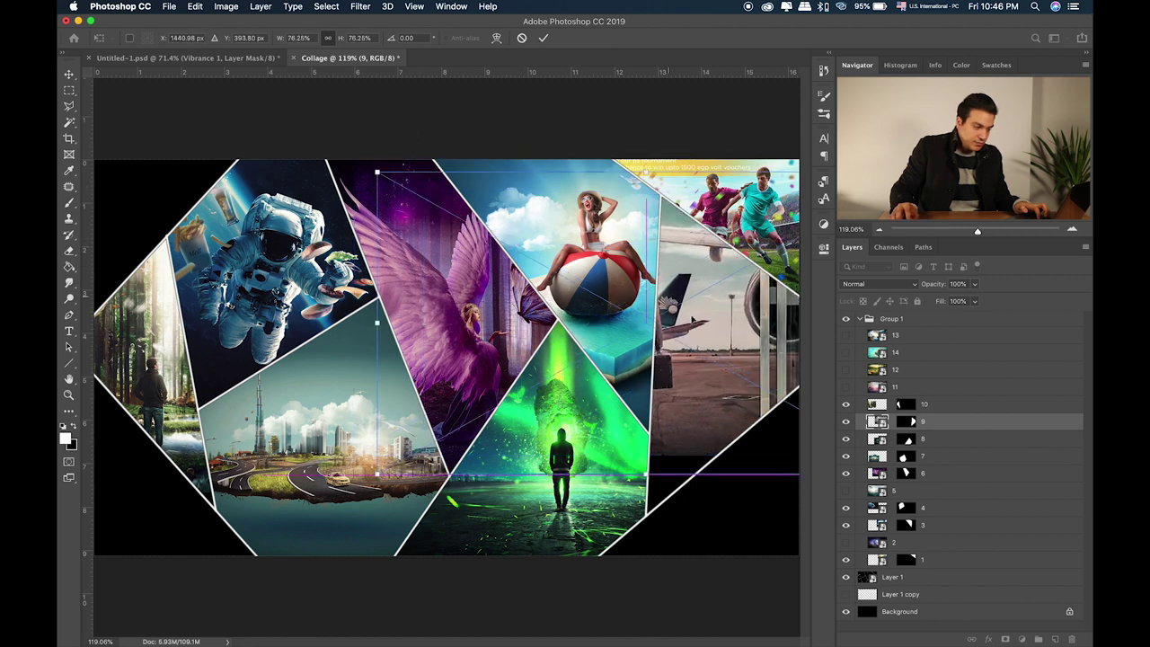
drag(658, 288, 749, 332)
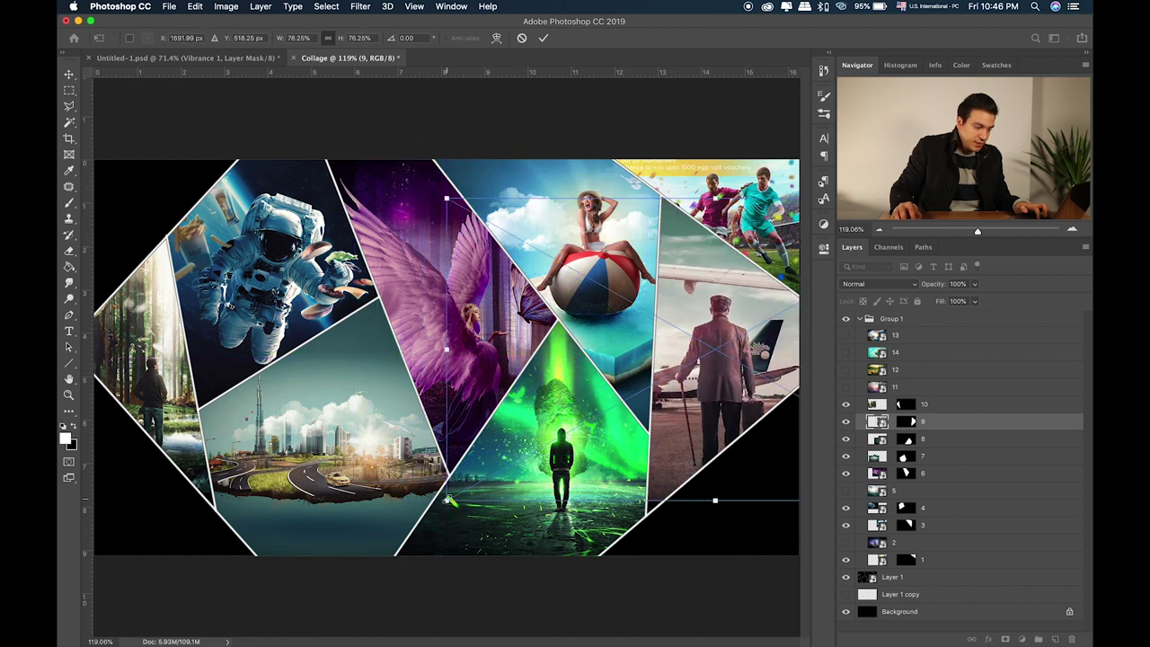
drag(447, 500, 414, 508)
drag(608, 432, 609, 423)
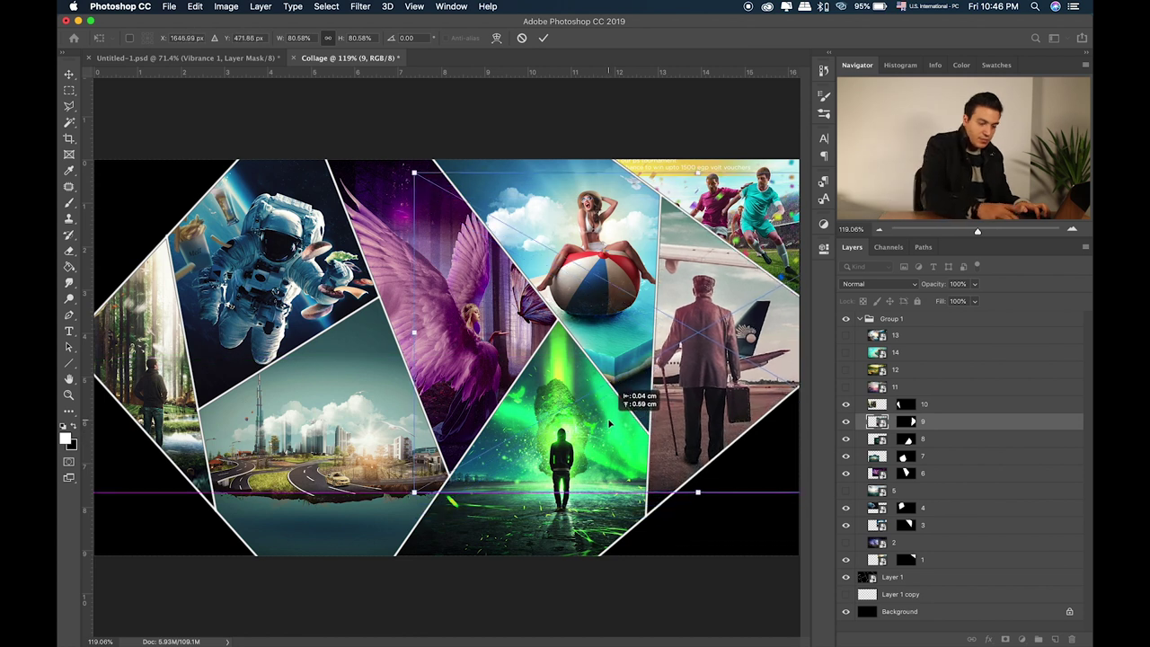
key(Return)
key(w)
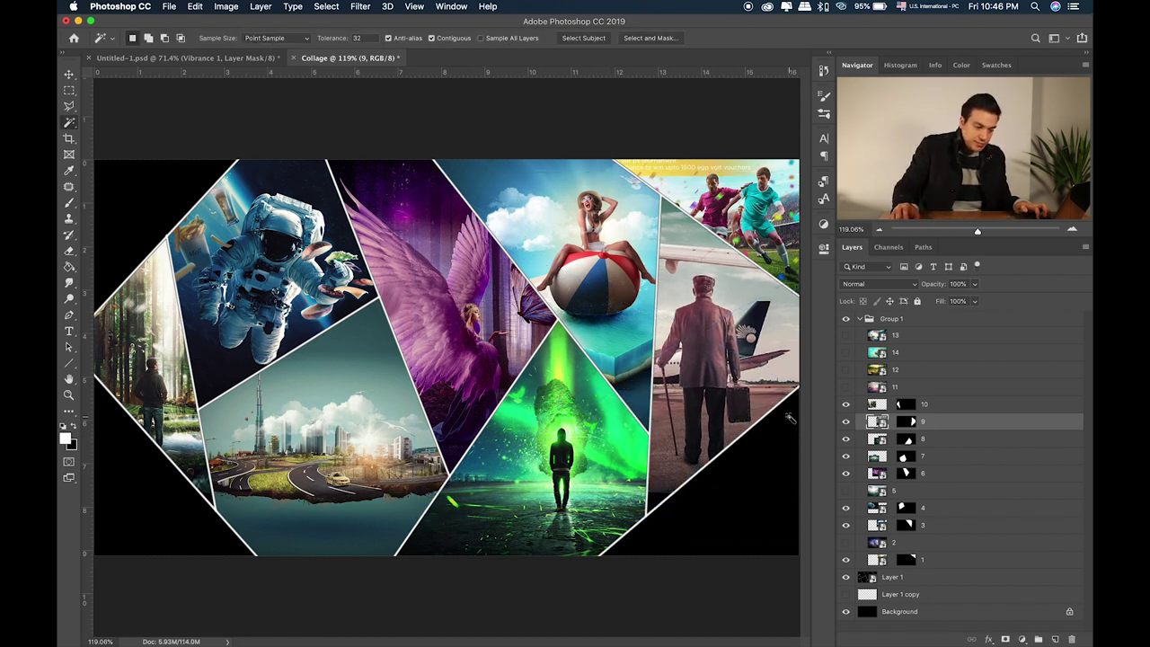
right_click(871, 420)
click(1053, 424)
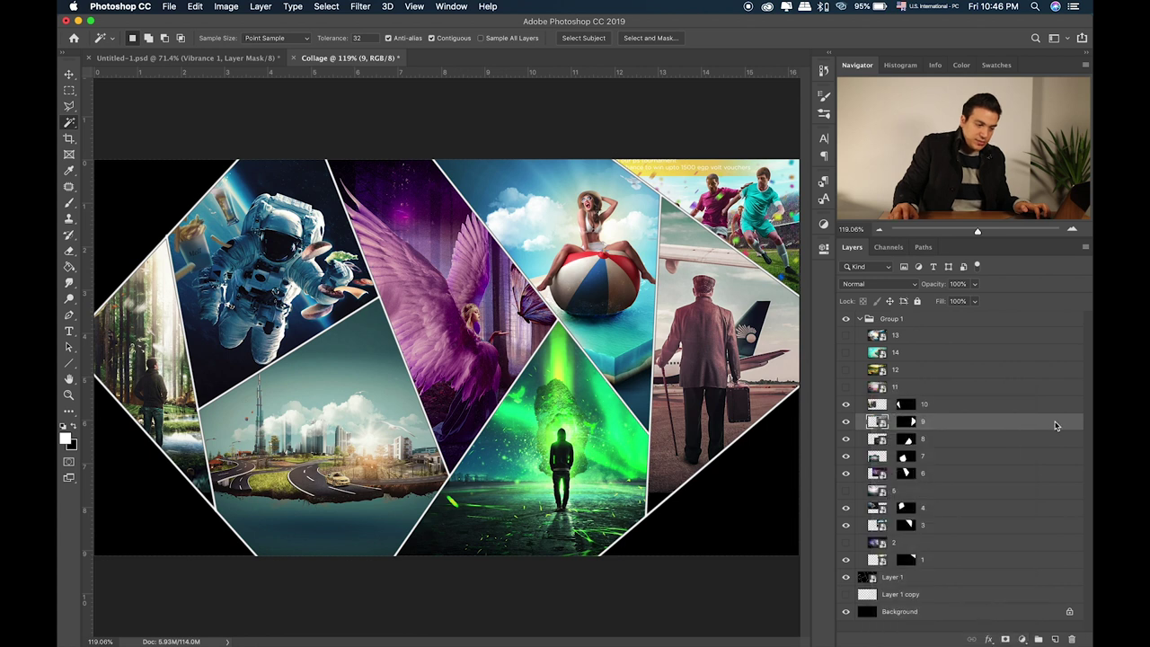
right_click(1053, 424)
click(938, 334)
key(m)
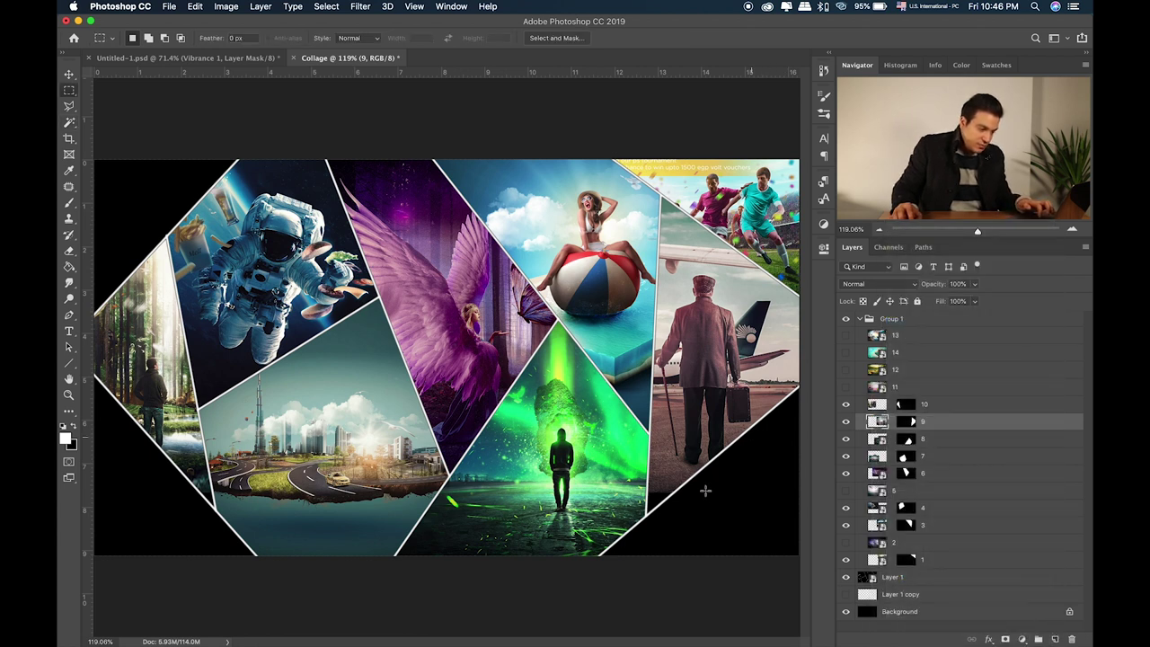
mouse_move(709, 486)
mouse_down()
mouse_move(647, 513)
mouse_move(653, 598)
mouse_up()
key(ctrl+t)
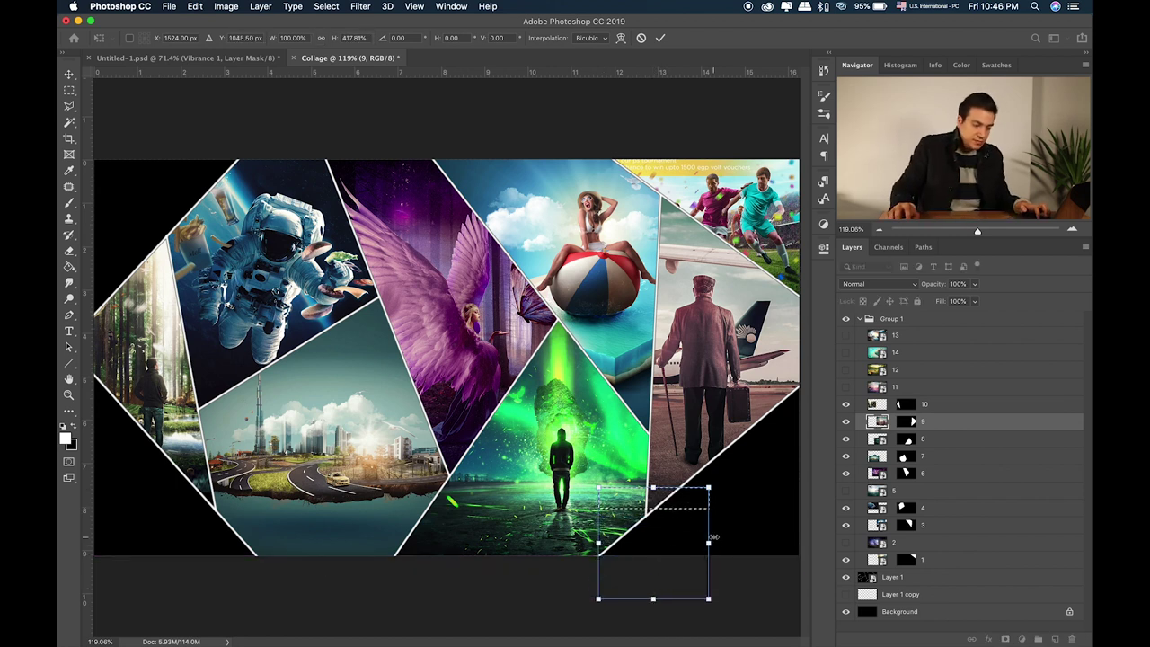
key(Return)
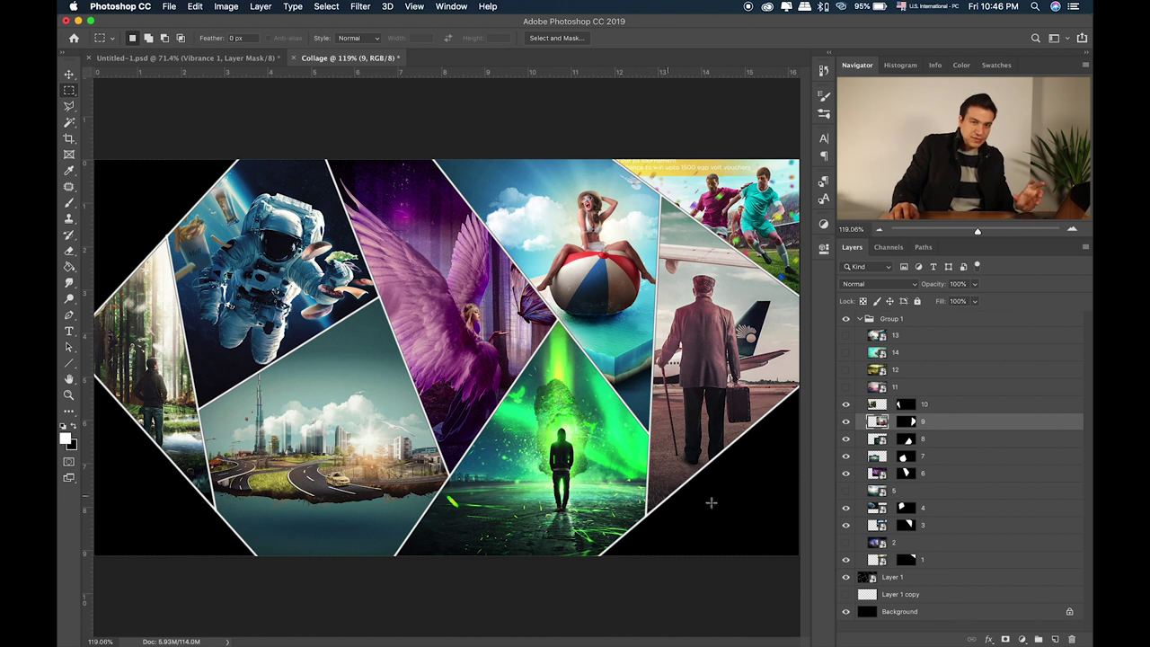
Magic-wand the empty bottom-left black triangle on Layer 1.
click(845, 387)
click(845, 388)
click(894, 387)
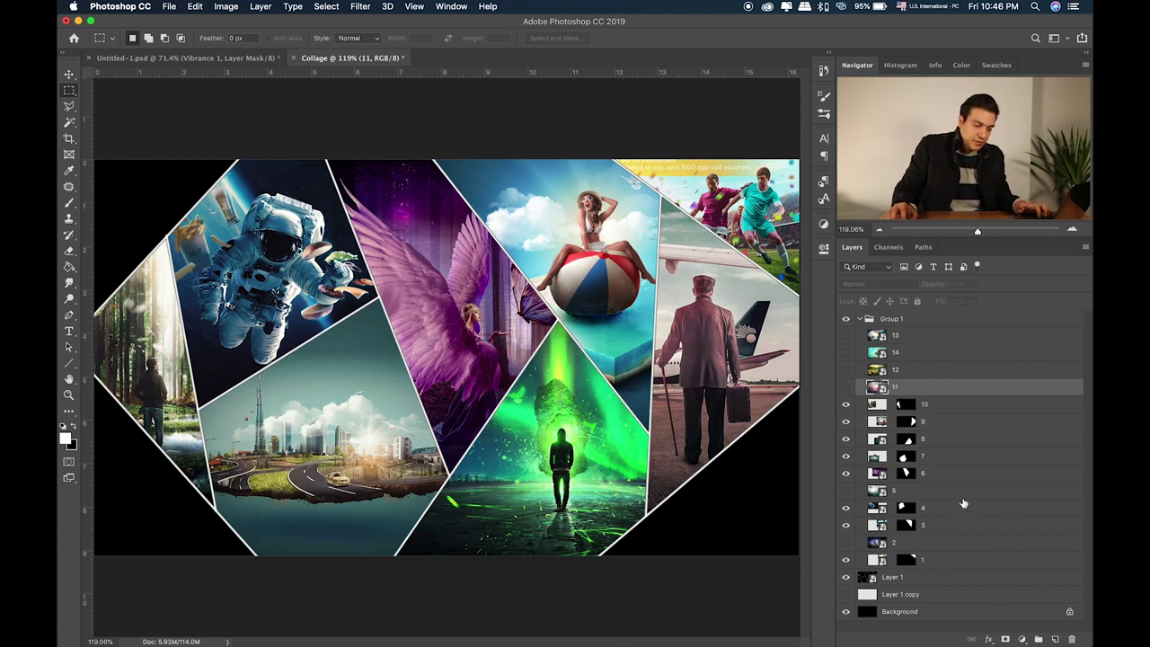
click(925, 582)
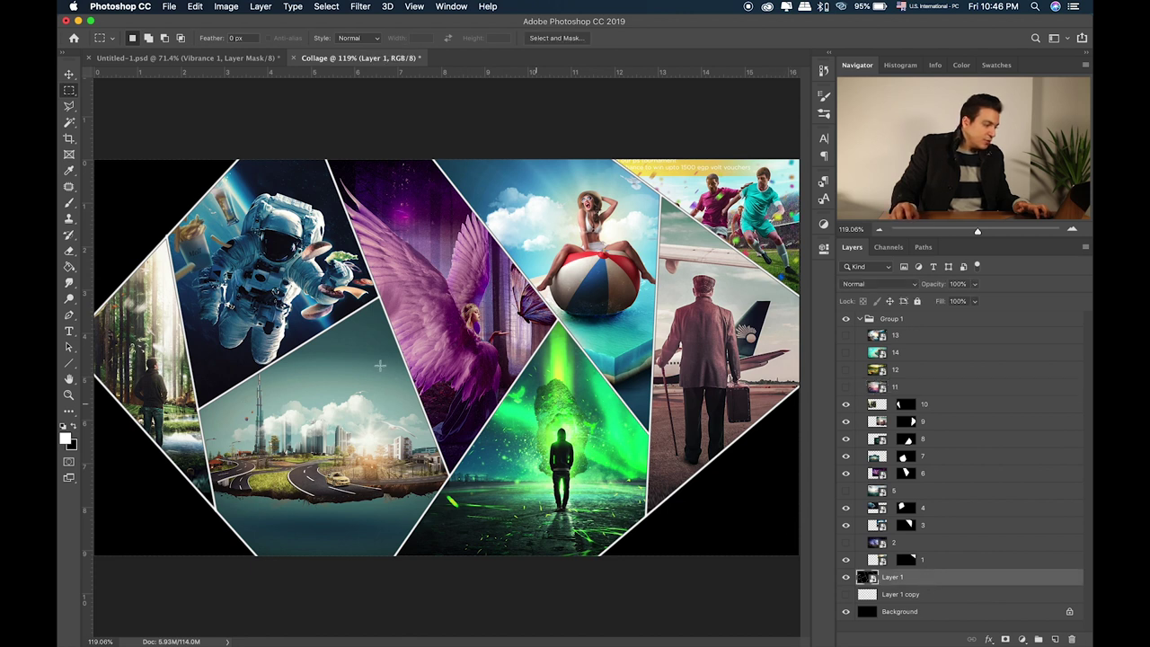
click(71, 122)
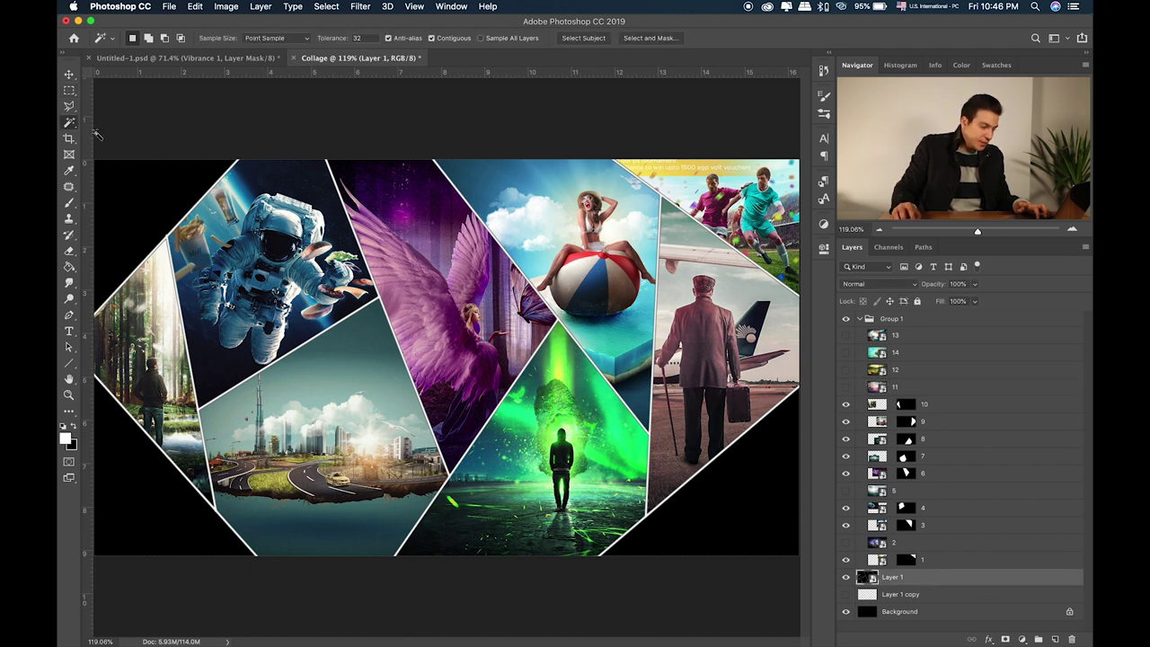
click(177, 514)
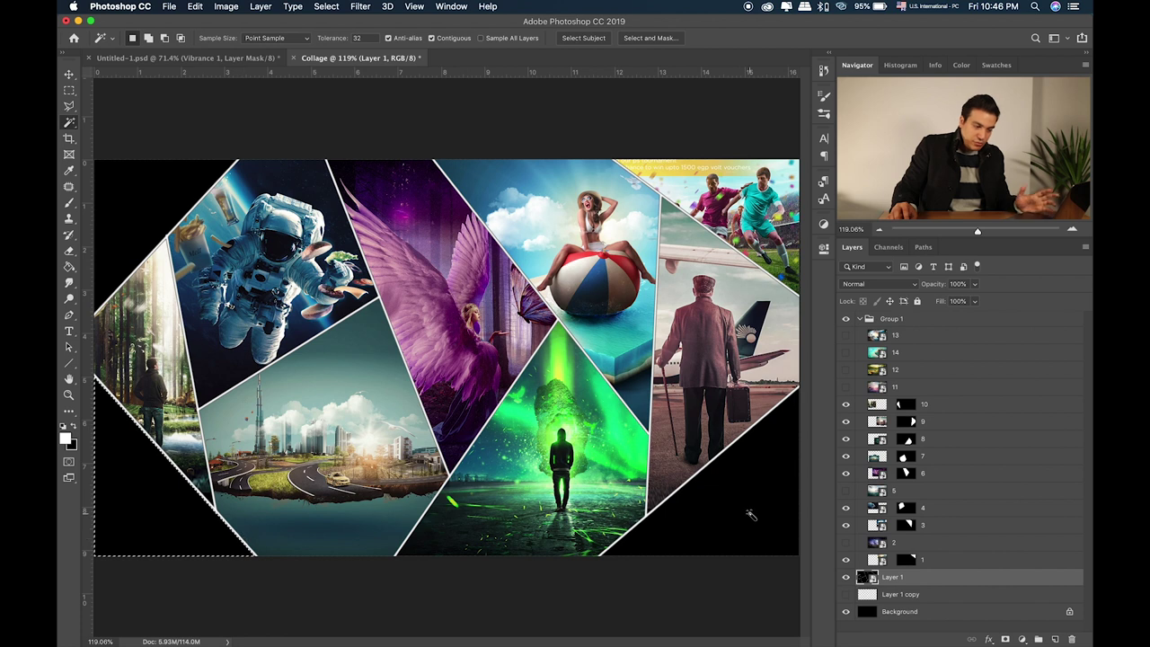
Mask layer 11's street-scene photo to that triangle, then shrink it into the bottom-left corner.
click(844, 387)
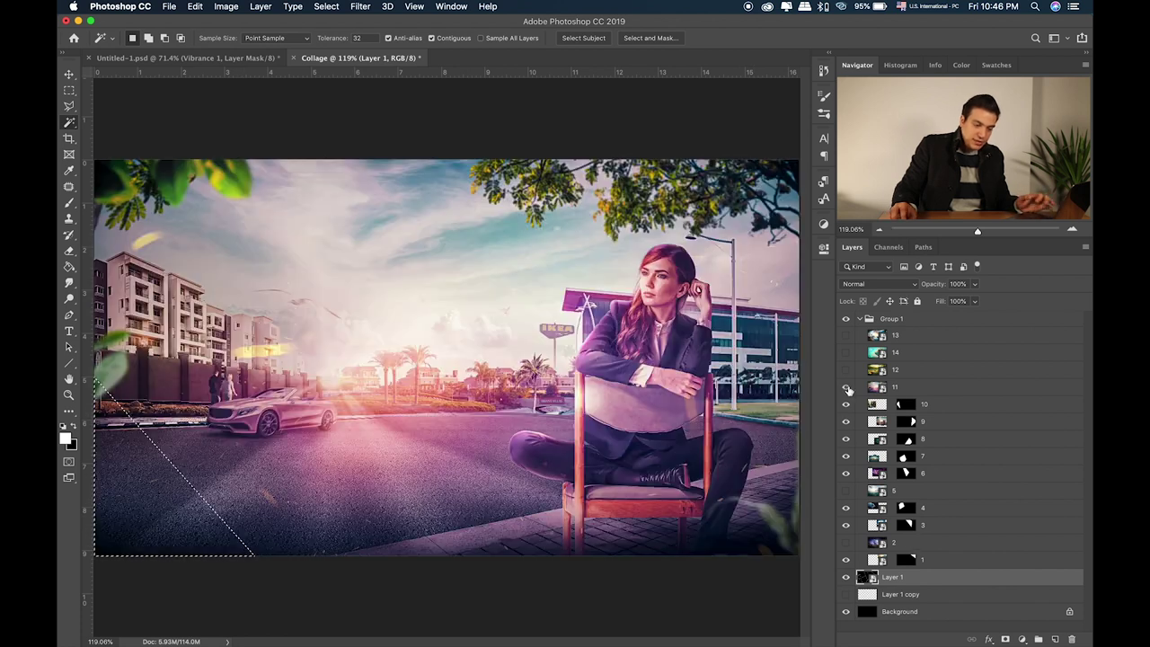
click(898, 387)
click(1005, 638)
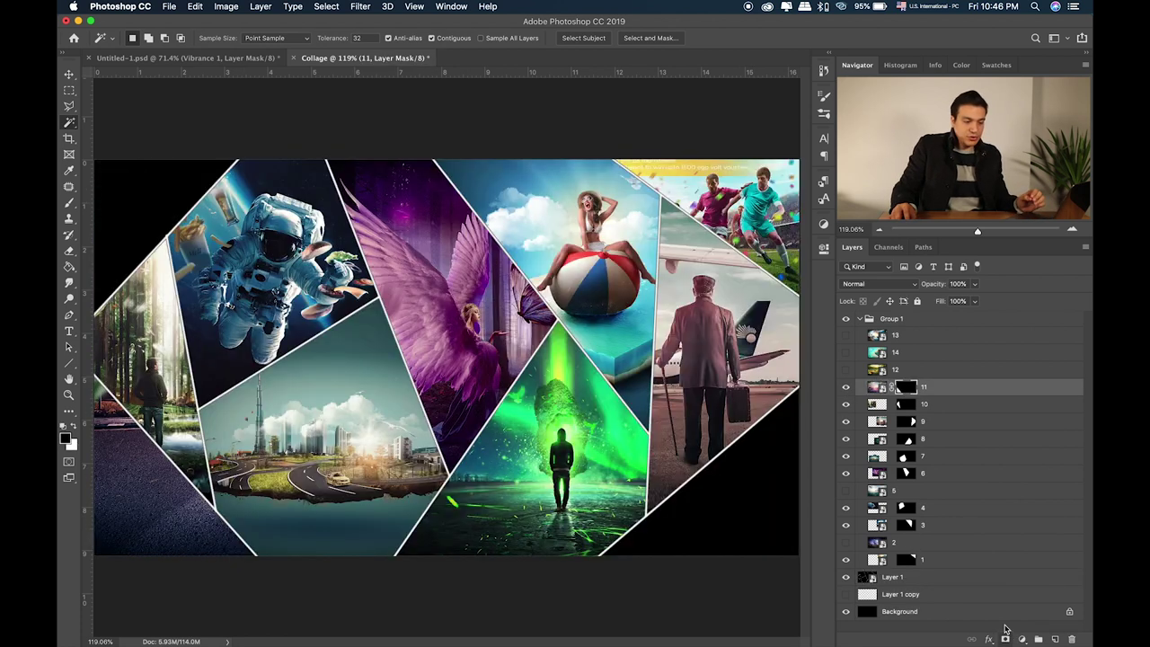
click(877, 387)
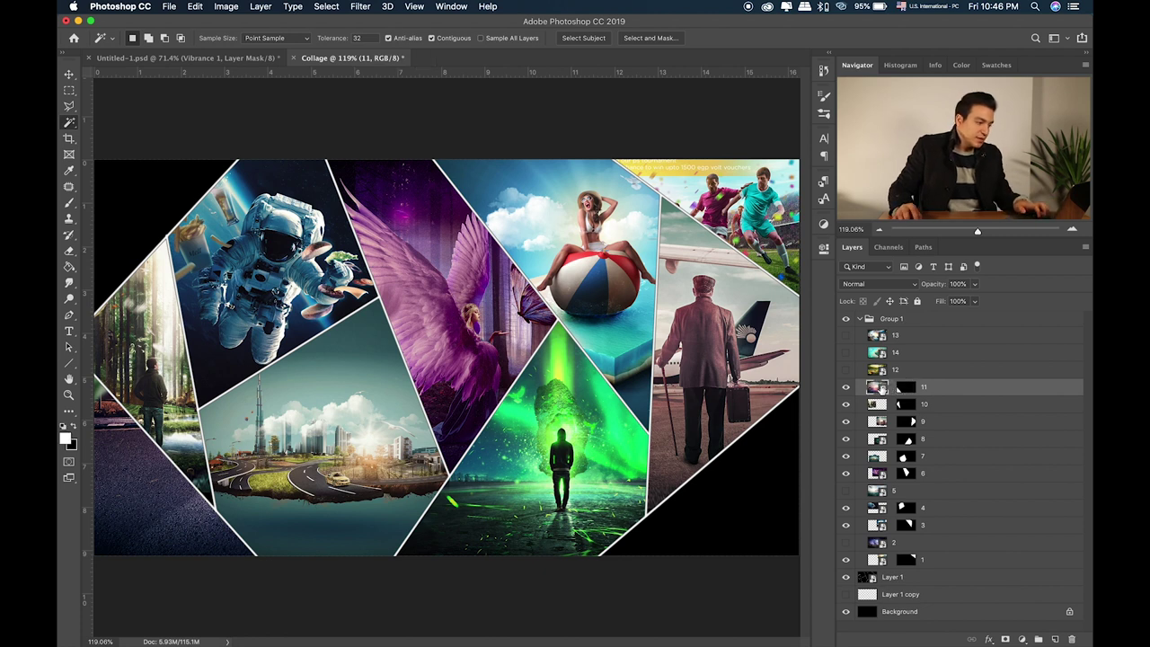
key(ctrl+t)
mouse_move(95, 160)
mouse_down()
mouse_move(355, 306)
mouse_move(575, 256)
mouse_up()
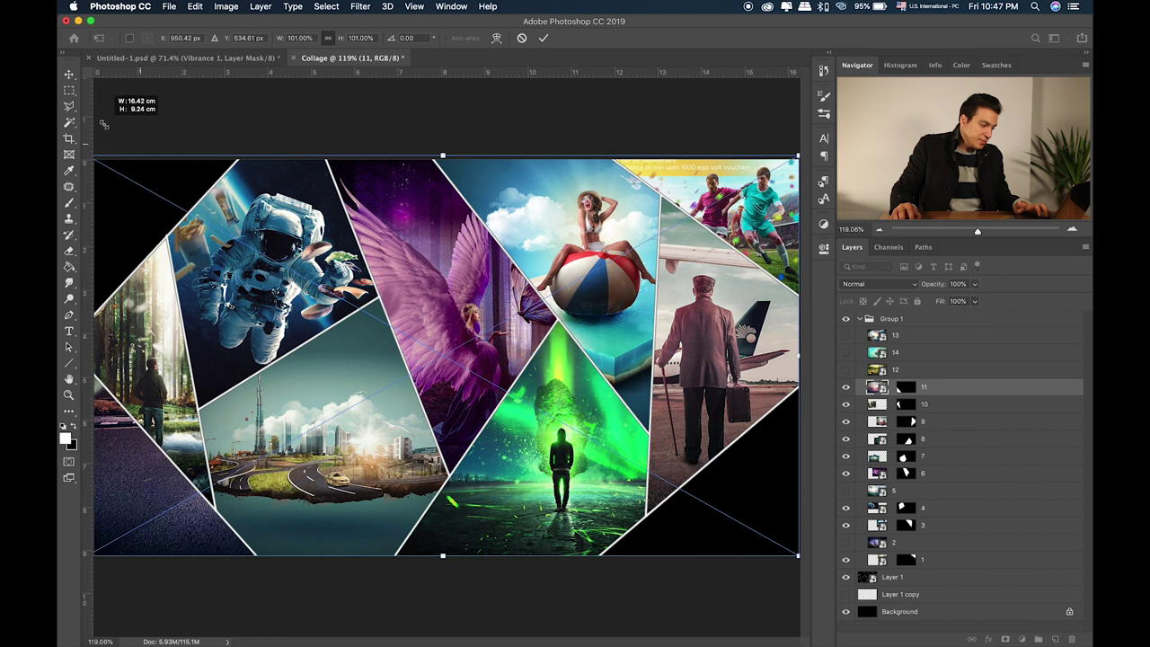
mouse_move(680, 254)
mouse_down()
mouse_move(193, 455)
mouse_move(236, 450)
mouse_up()
key(Return)
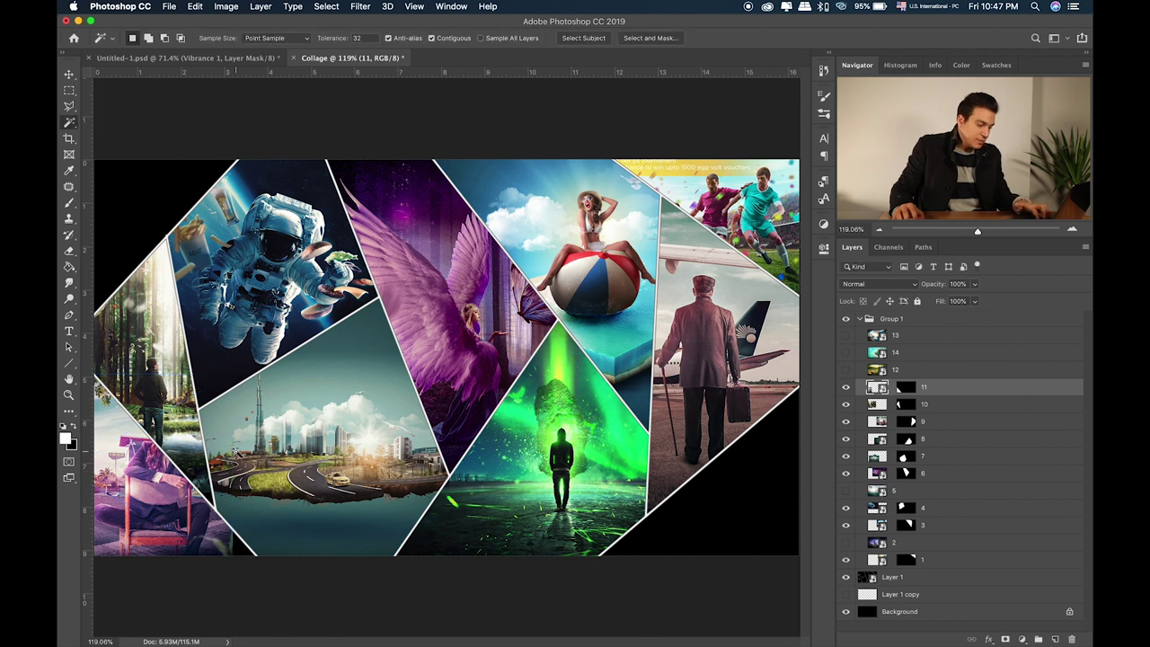
Move layer 11's triangle mask onto the landscape layer and select that layer.
key(v)
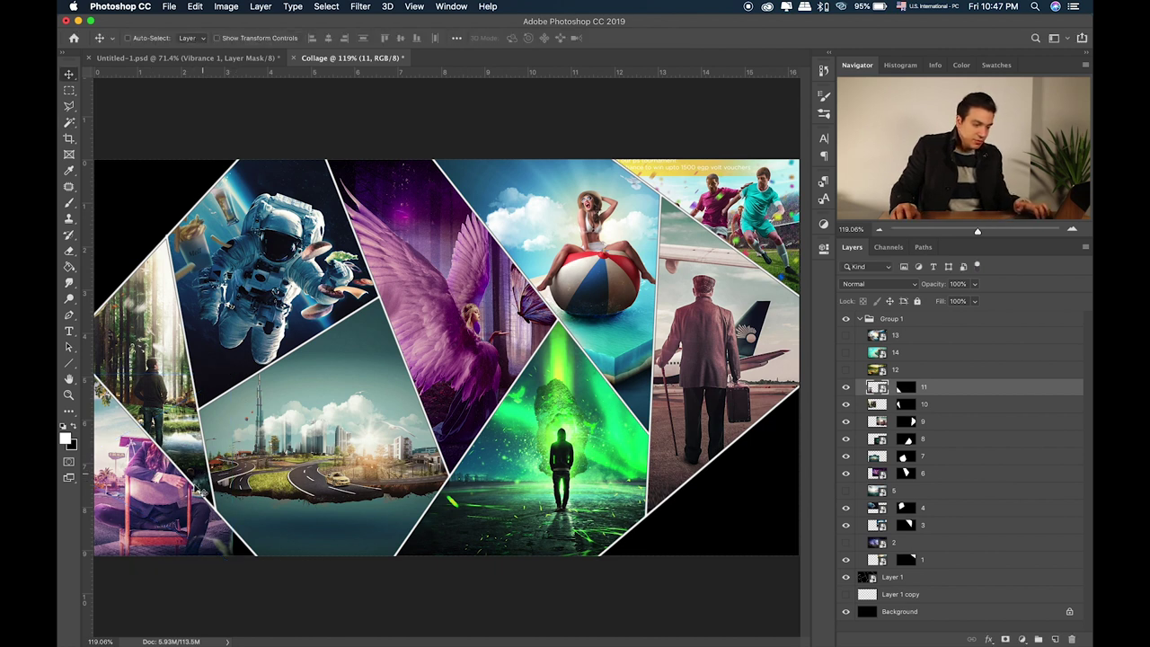
click(906, 388)
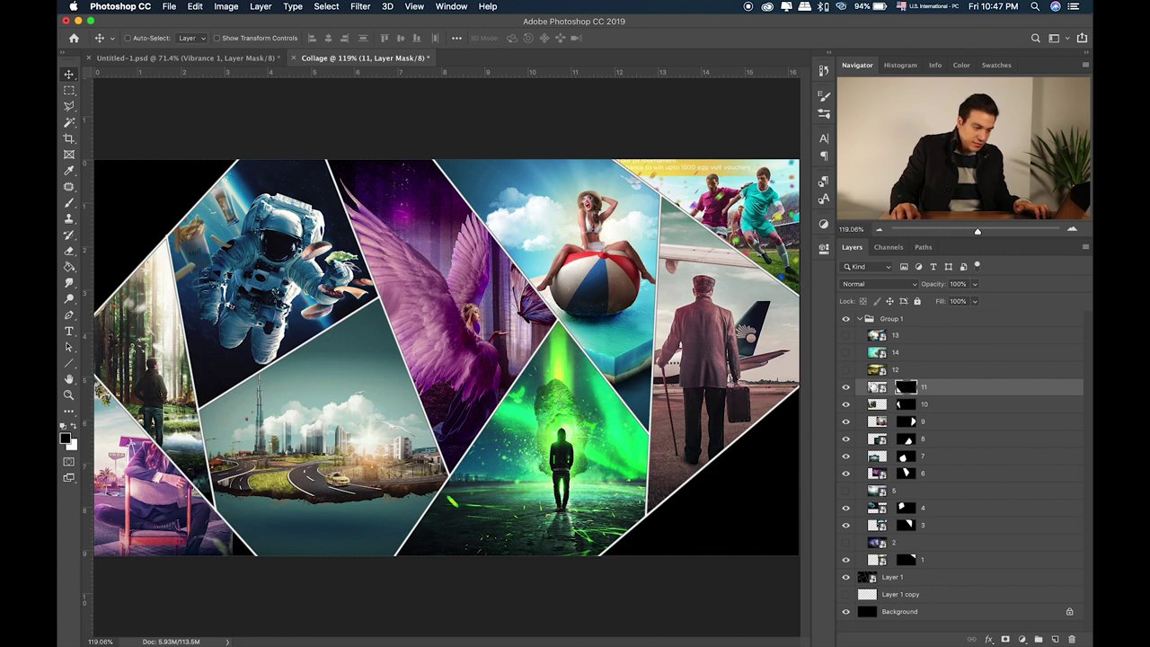
click(846, 370)
click(846, 371)
click(847, 371)
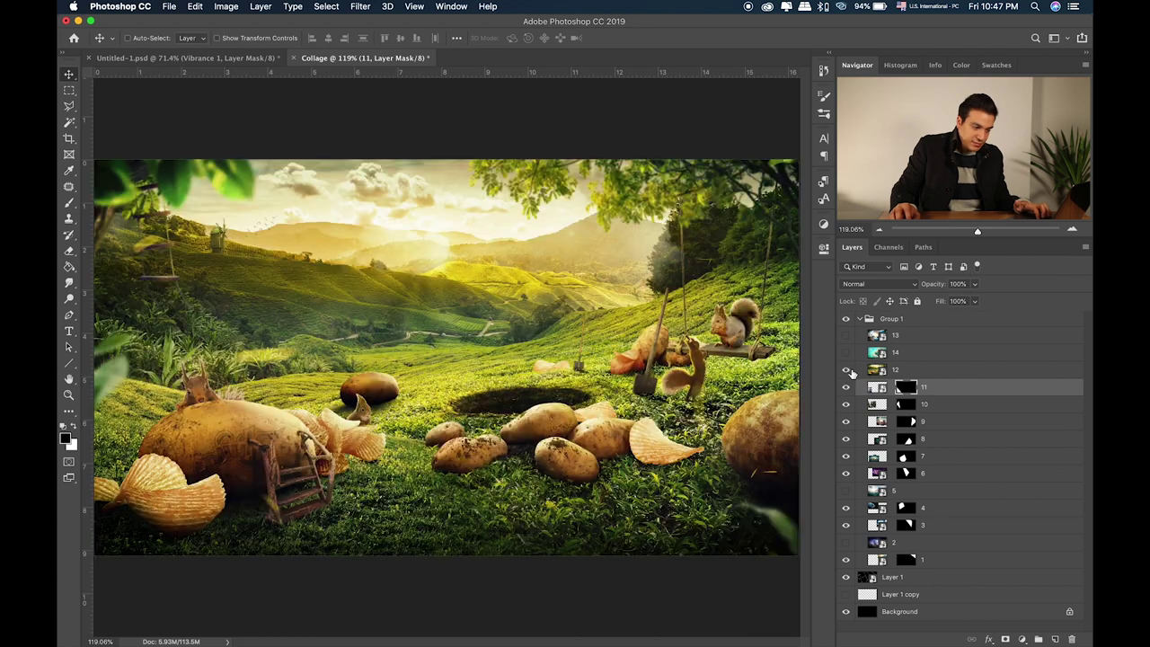
drag(905, 388, 905, 370)
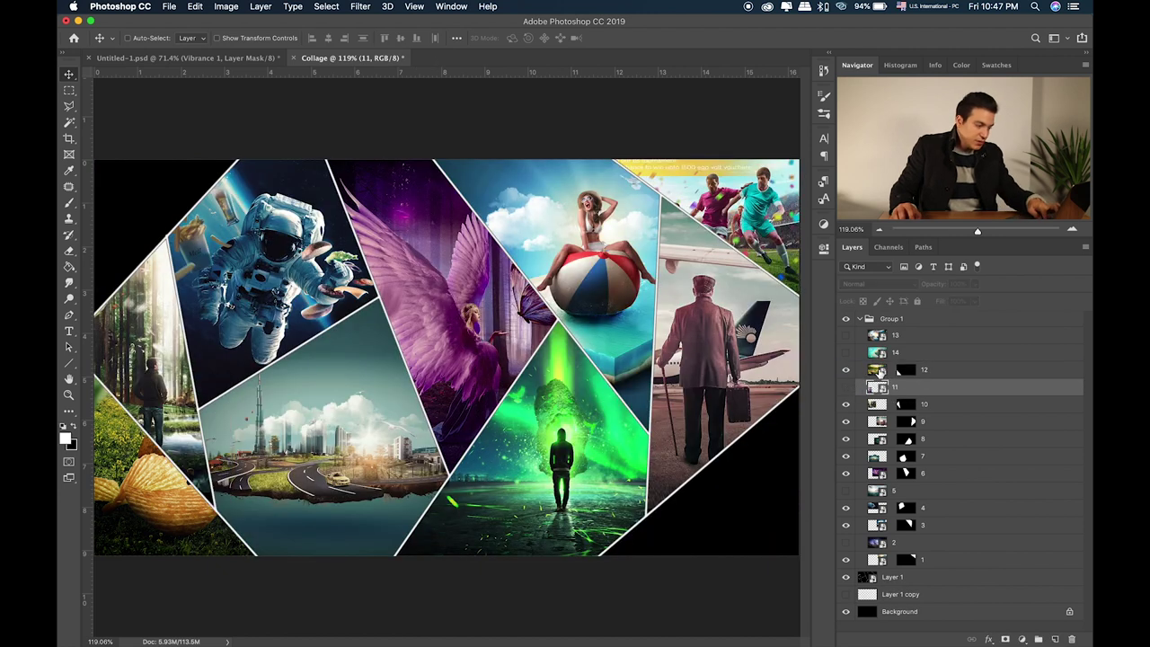
click(876, 370)
Shrink, flip horizontally and position the landscape in the corner, then reselect visible layer 11.
key(ctrl+t)
drag(798, 160, 420, 371)
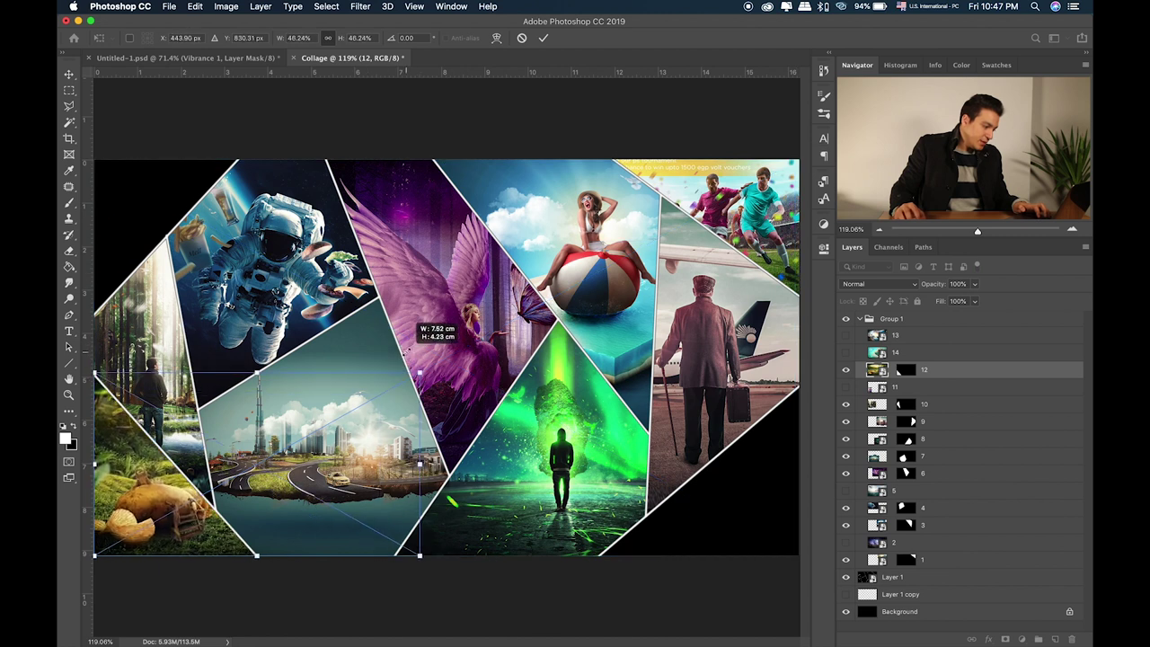
drag(337, 437, 130, 437)
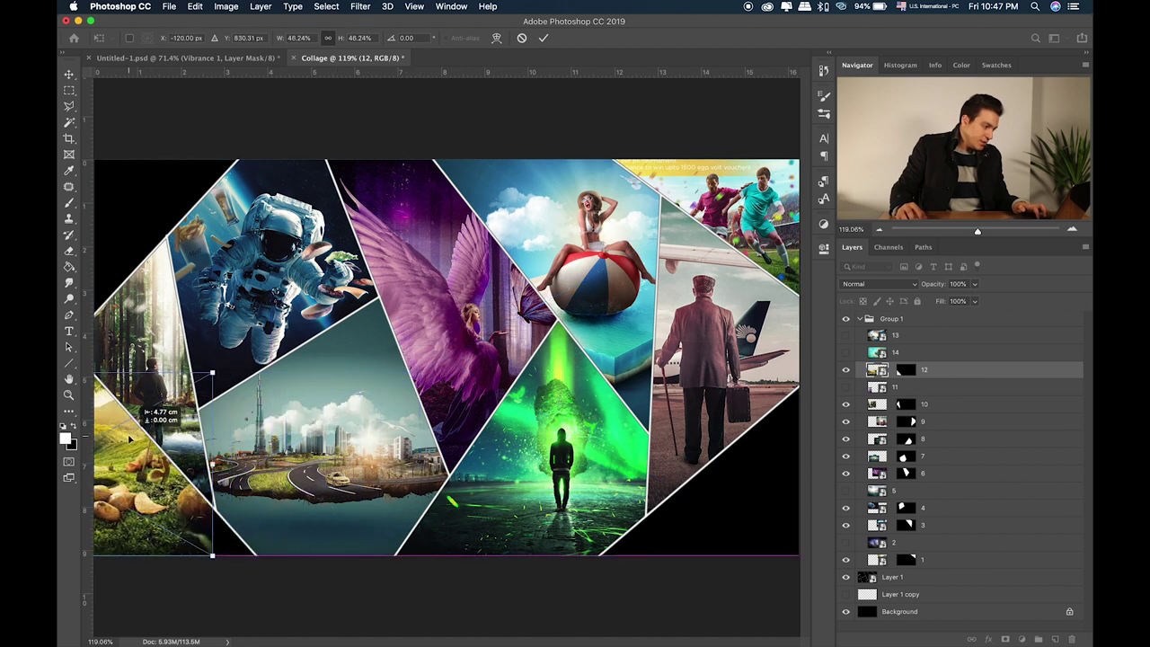
right_click(153, 481)
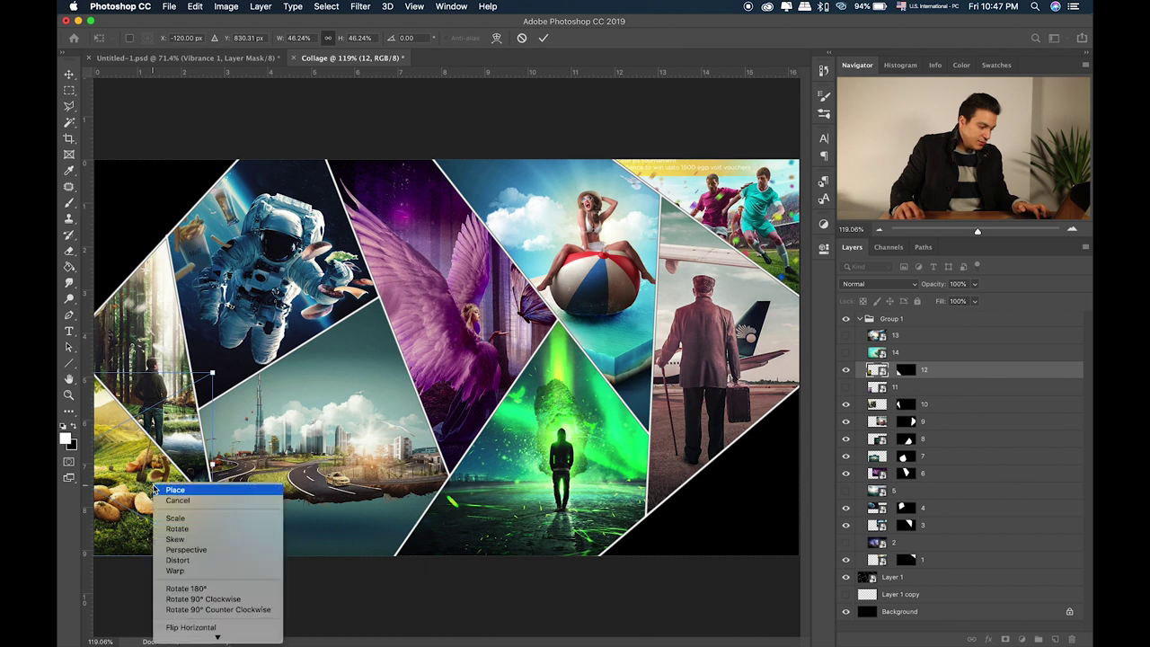
click(220, 625)
mouse_move(147, 492)
mouse_down()
mouse_move(342, 502)
mouse_move(248, 504)
mouse_up()
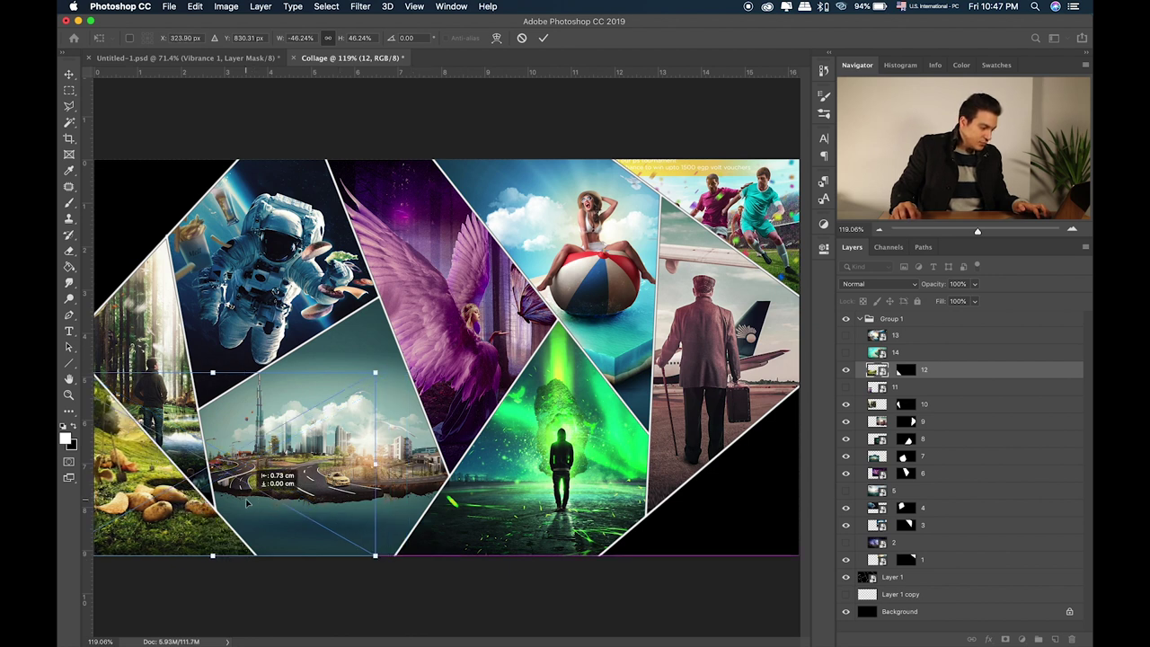
mouse_move(373, 555)
mouse_down()
mouse_move(456, 585)
mouse_move(437, 589)
mouse_up()
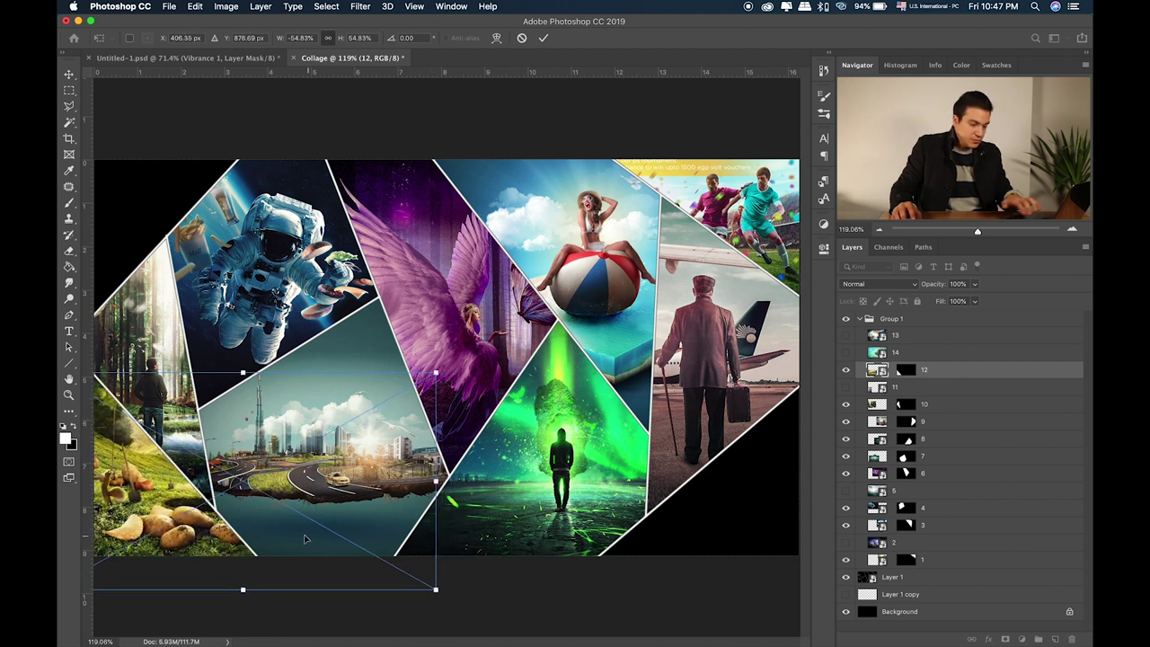
key(Return)
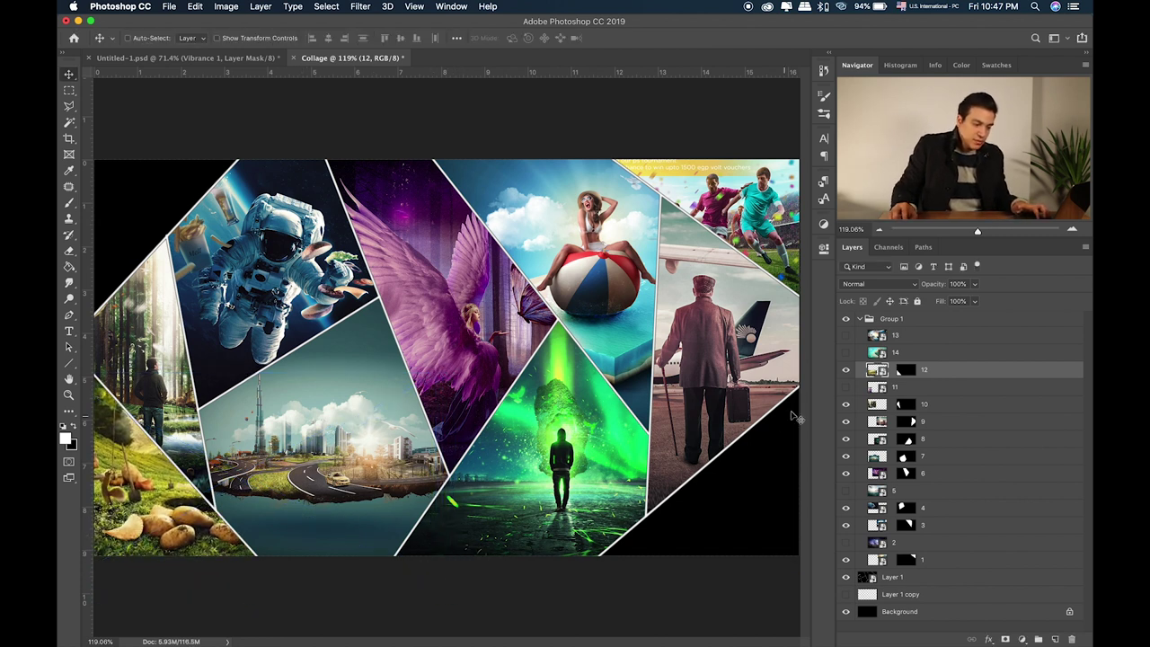
click(846, 386)
click(925, 386)
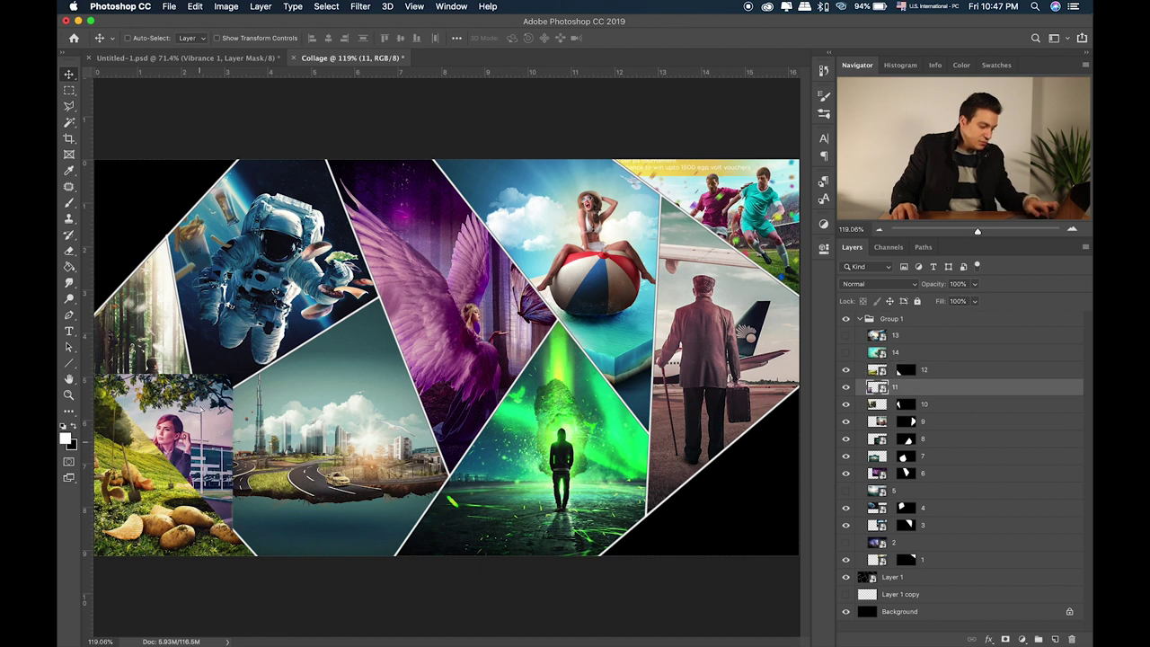
Flip the woman-in-a-chair photo horizontally and move it to the top-left corner.
key(ctrl+t)
drag(180, 449, 205, 259)
right_click(223, 254)
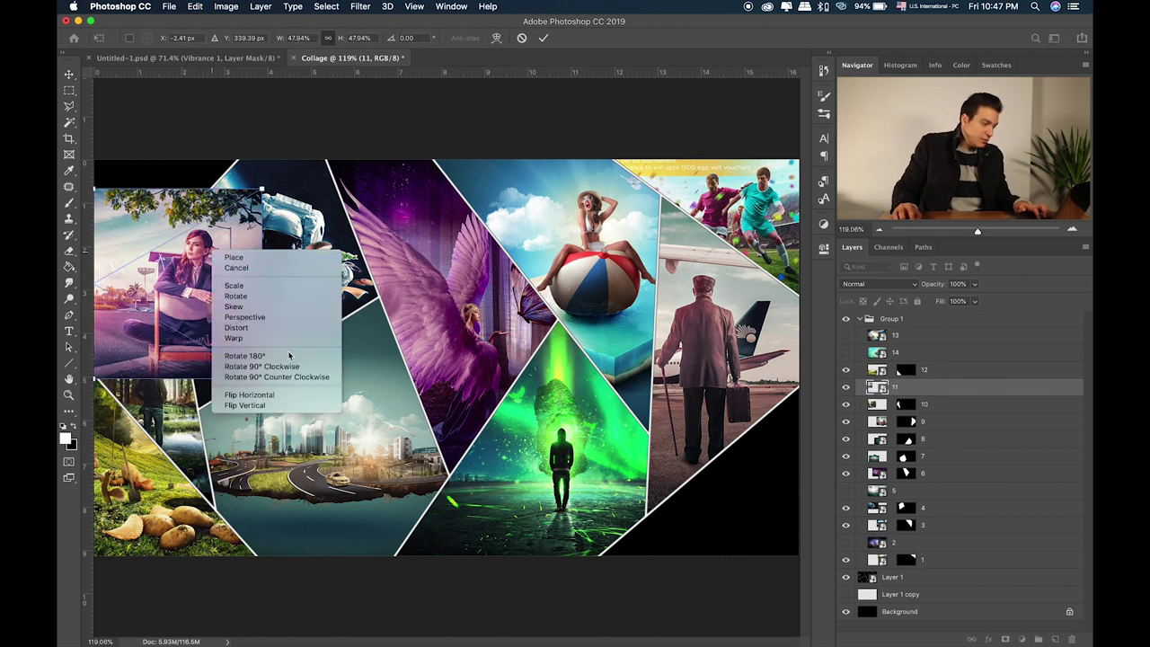
click(249, 395)
drag(213, 286, 377, 256)
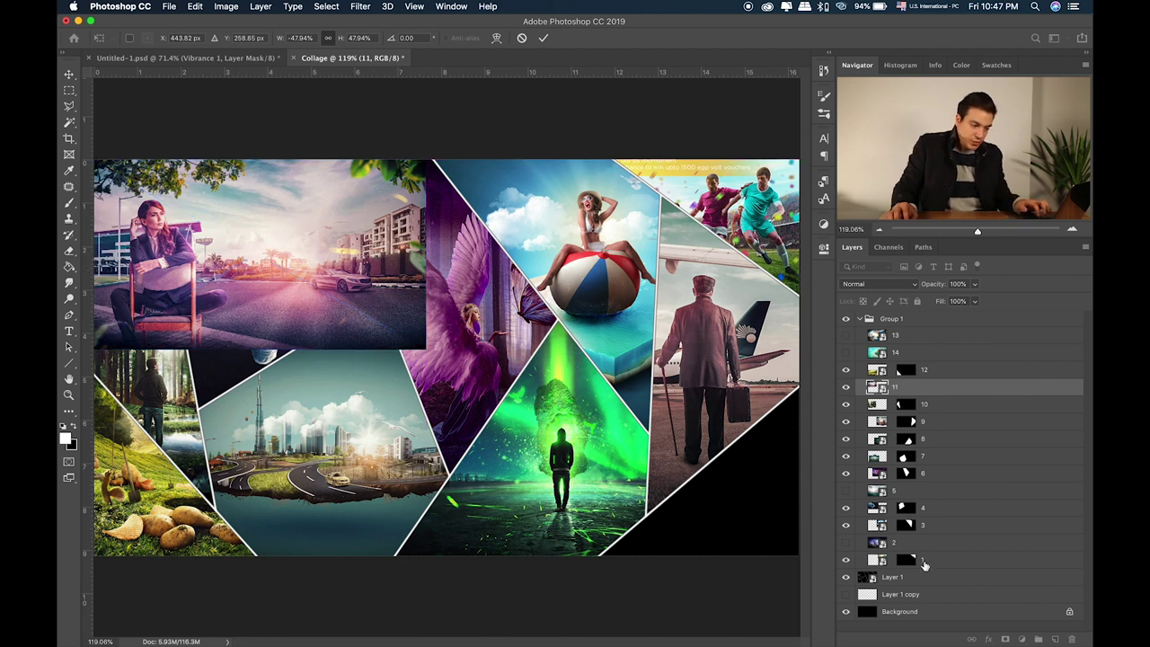
key(Return)
Magic-wand the black top-left corner on Layer 1 and mask the woman photo to it.
click(845, 386)
click(913, 581)
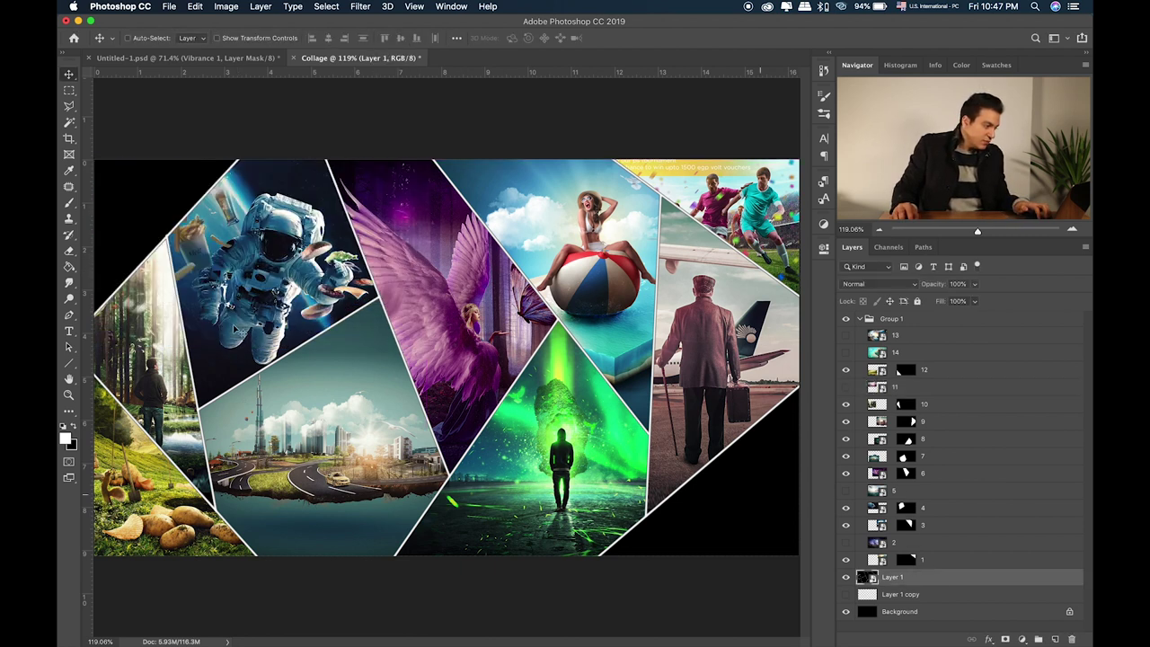
click(69, 122)
click(144, 198)
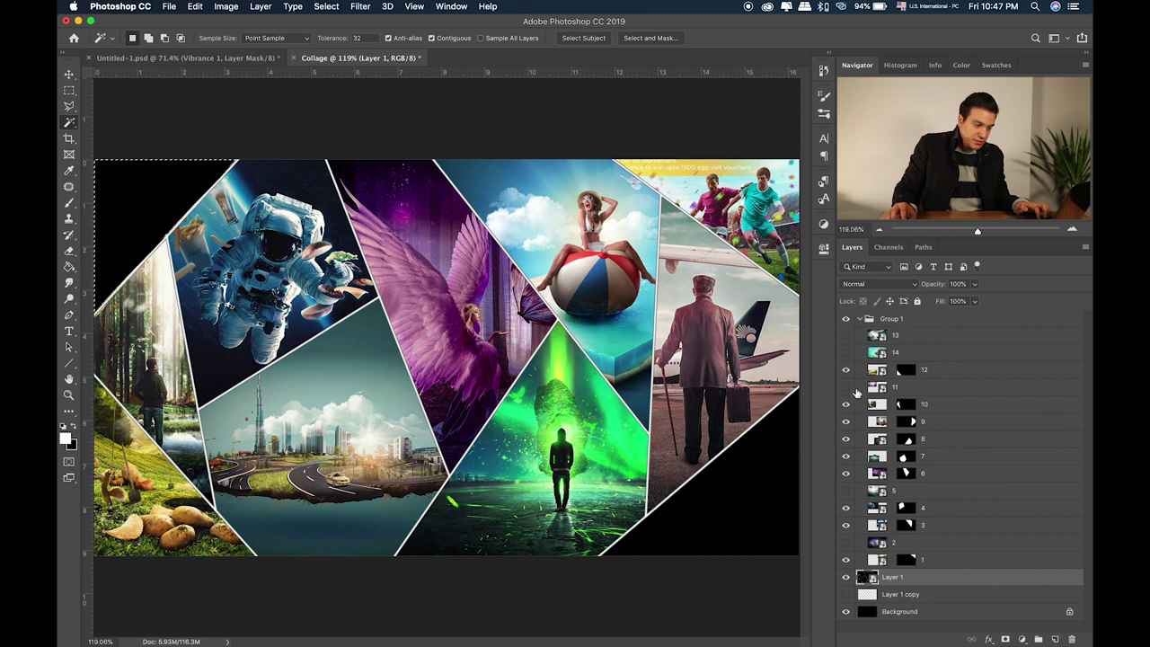
click(846, 386)
click(907, 387)
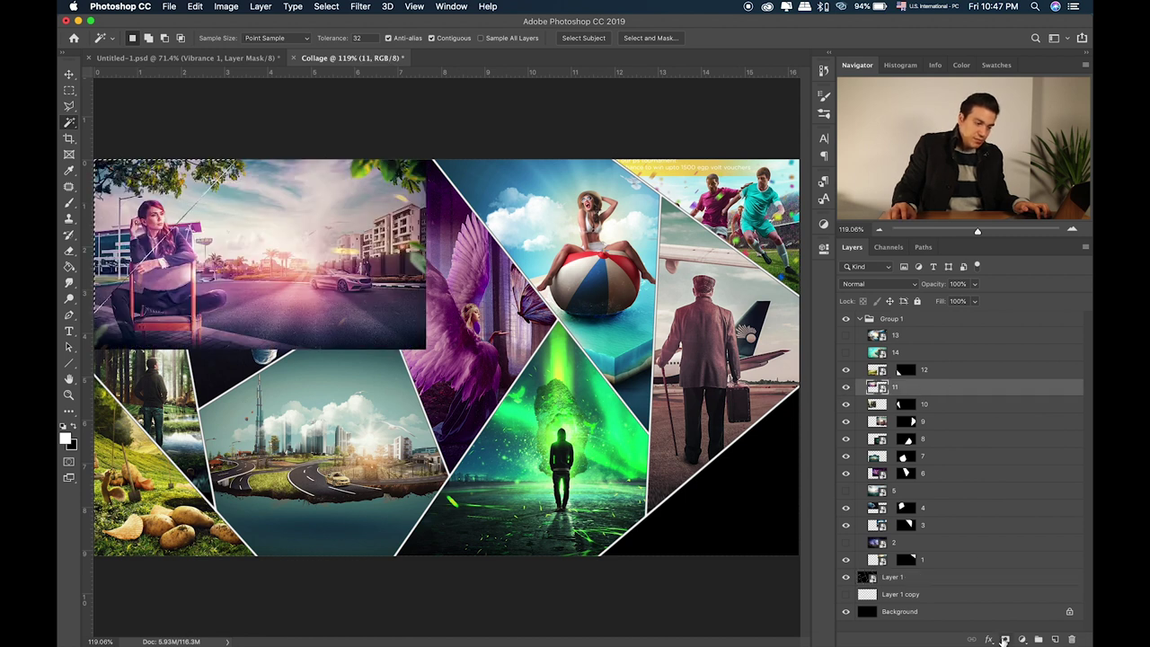
click(1003, 639)
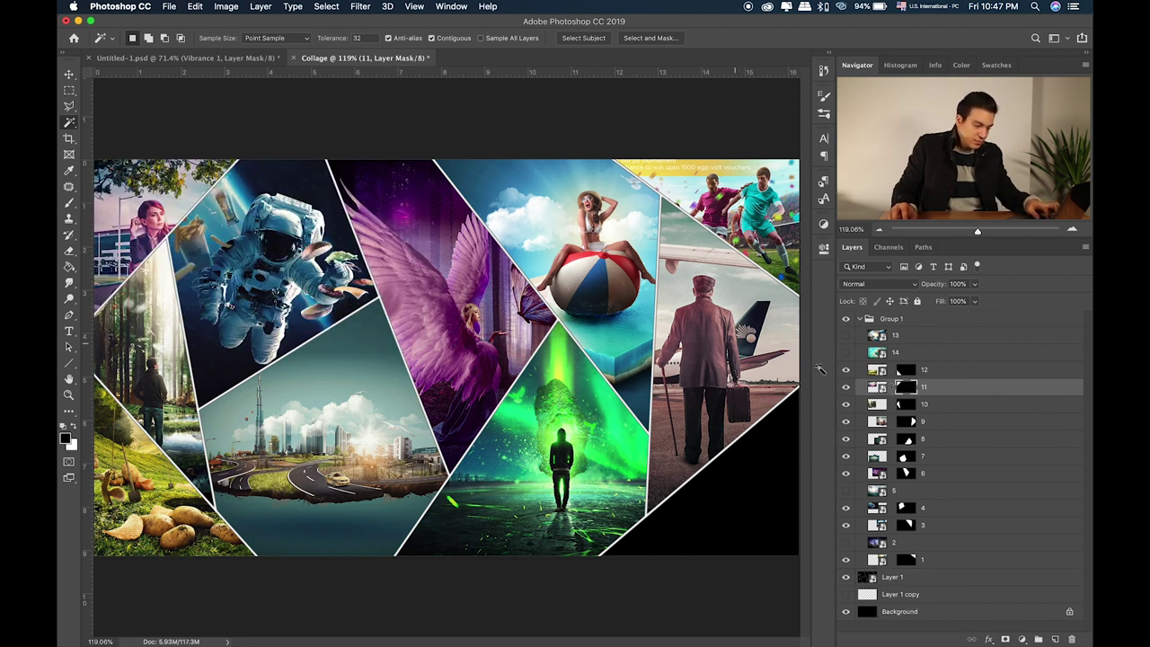
Shrink the masked woman photo inside the top-left corner triangle.
click(877, 386)
key(ctrl+t)
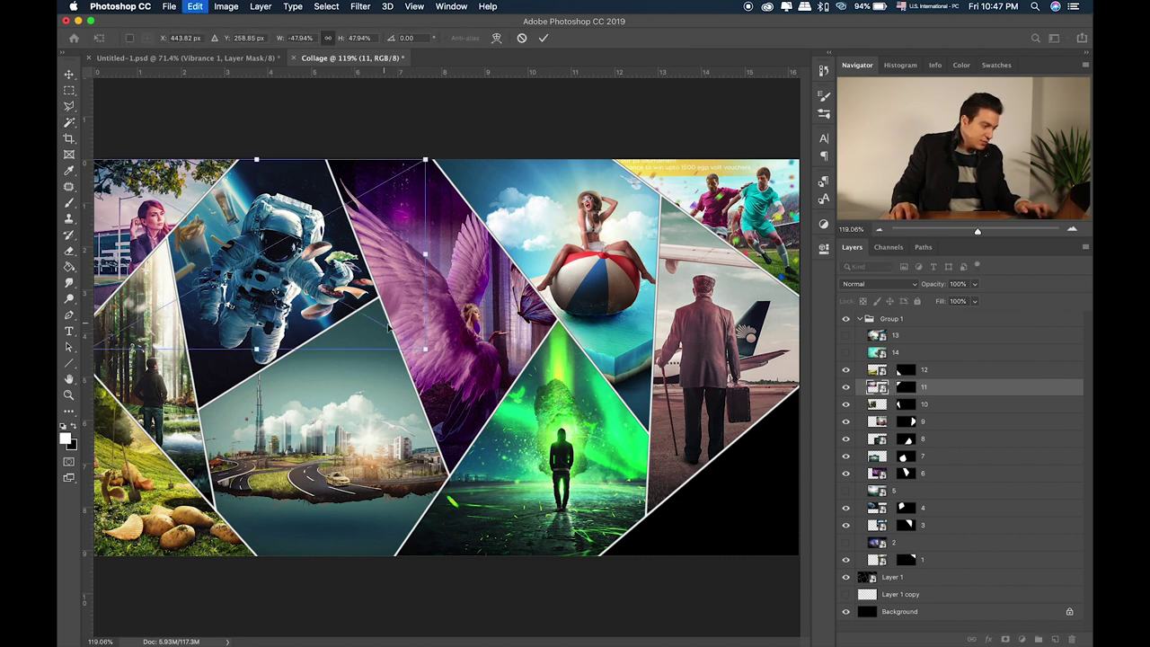
mouse_move(425, 348)
mouse_down()
mouse_move(336, 302)
mouse_move(270, 287)
mouse_move(266, 316)
mouse_up()
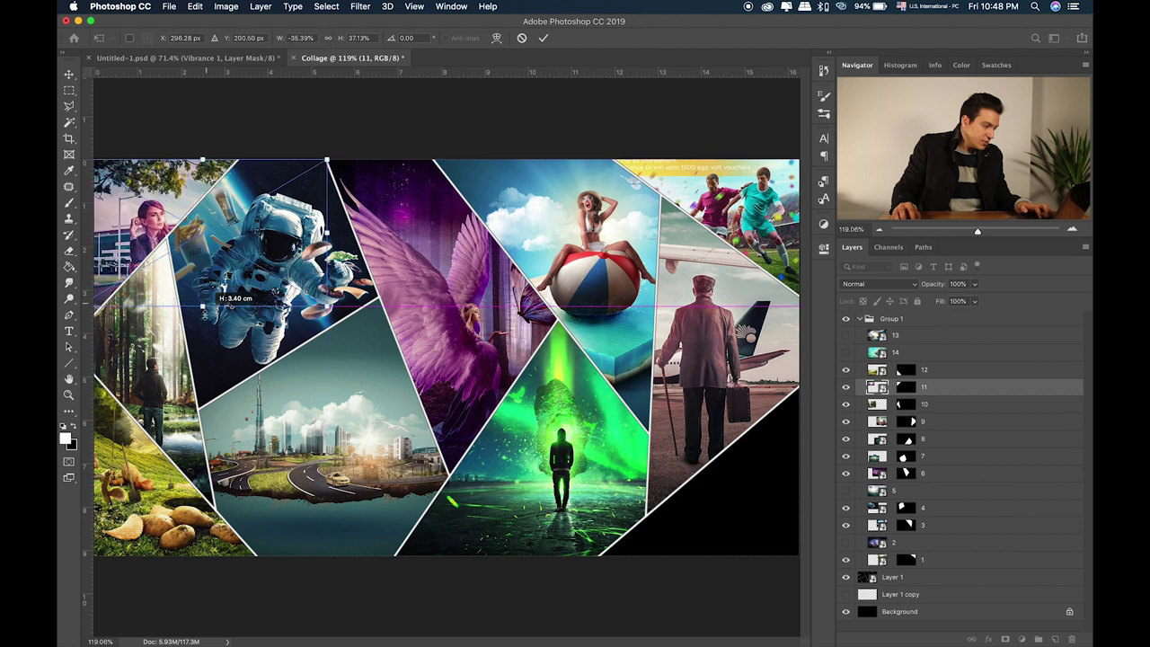
key(Return)
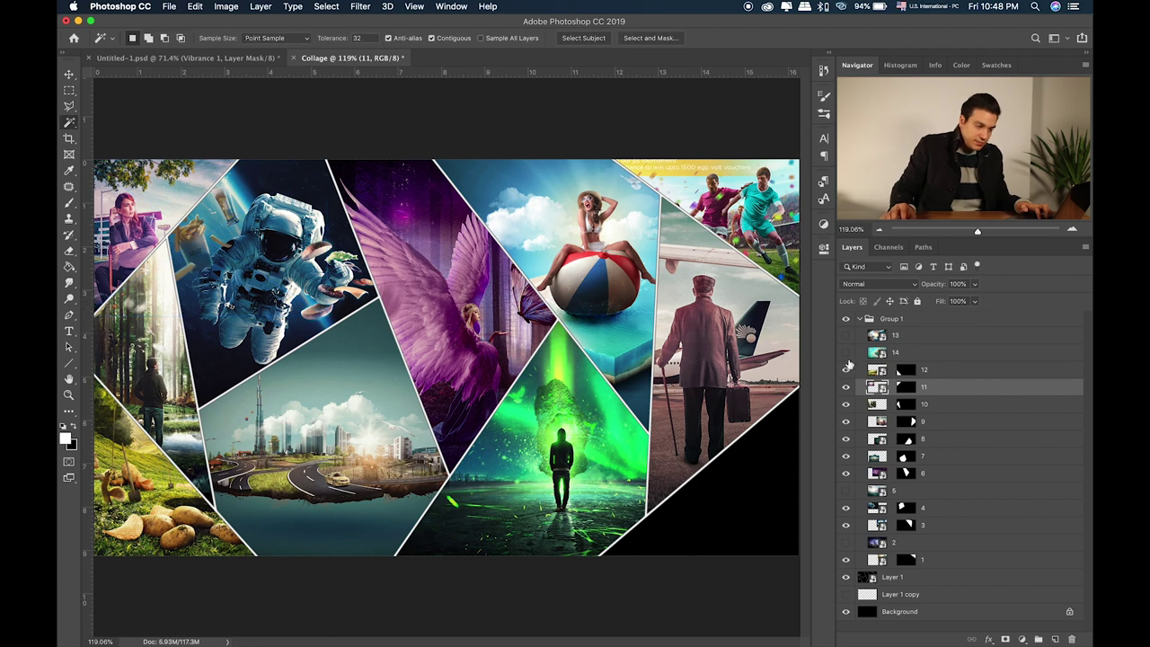
click(845, 335)
click(845, 335)
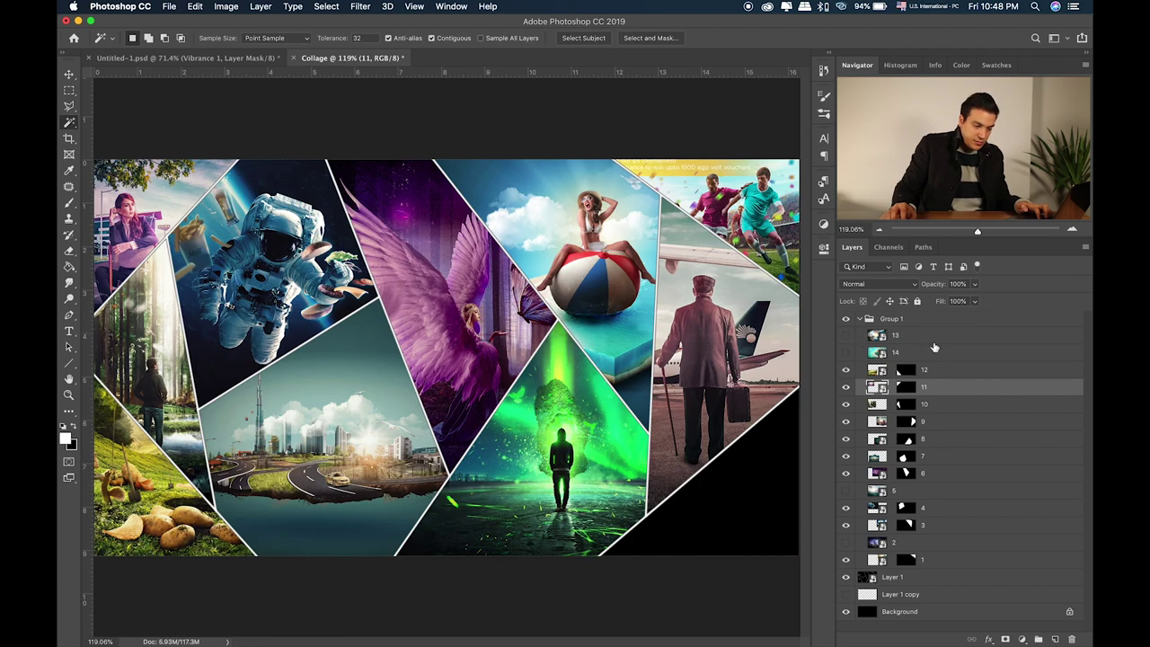
click(885, 577)
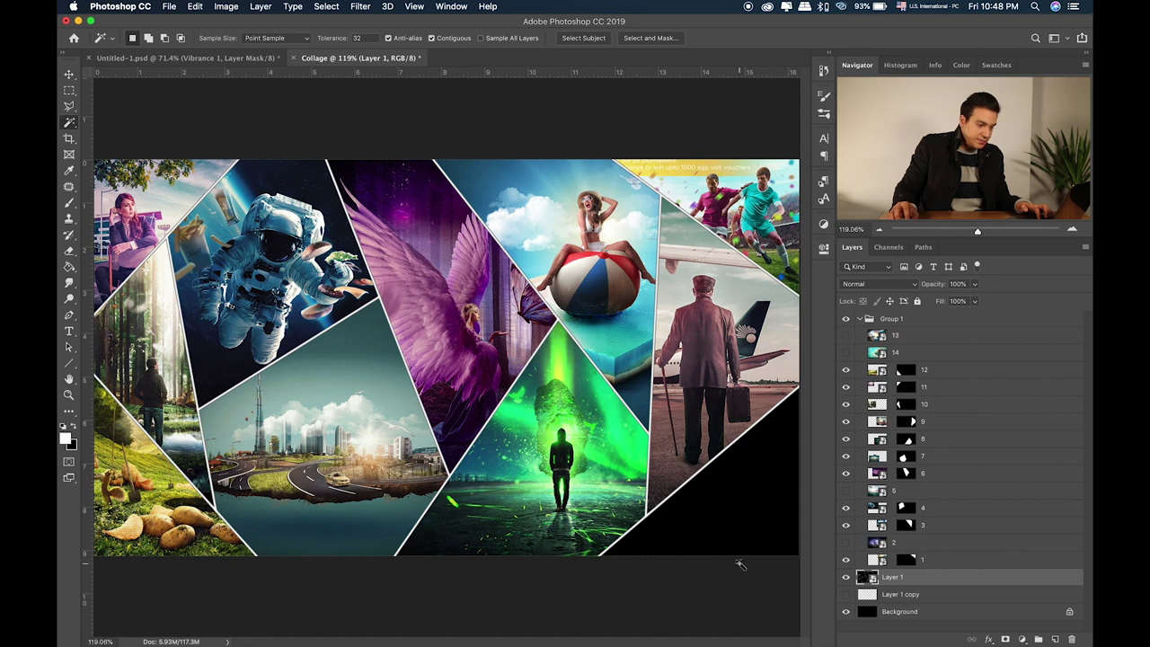
Toggle the dolphin room and One Stop layers on and off to compare them.
click(845, 336)
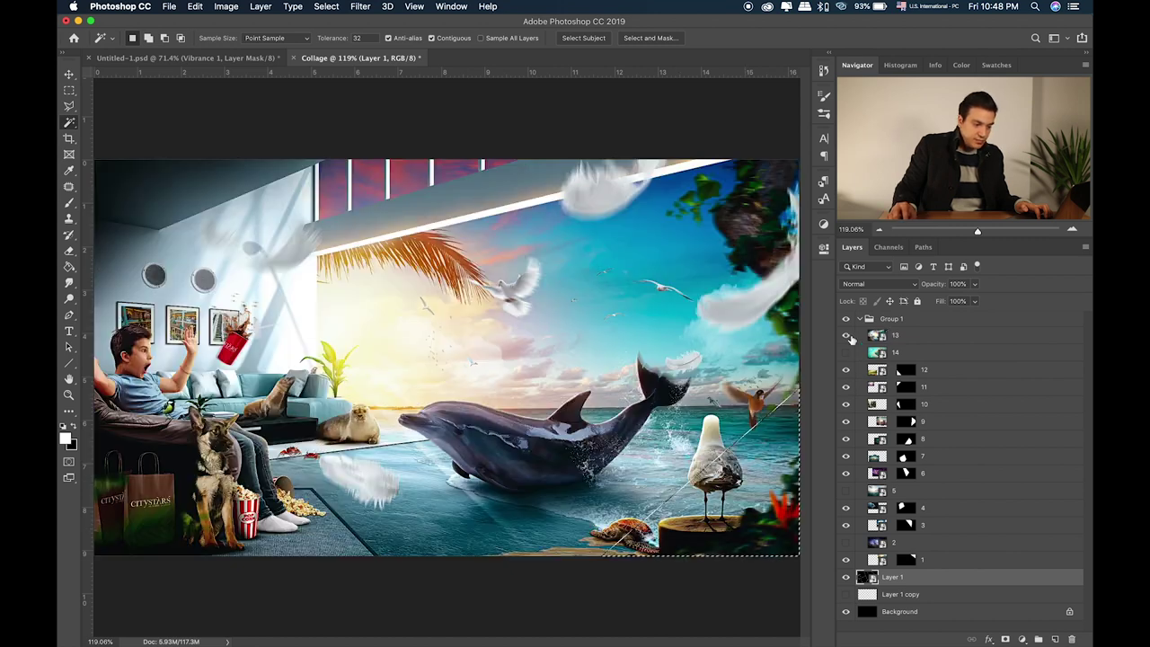
click(846, 335)
click(895, 335)
click(845, 335)
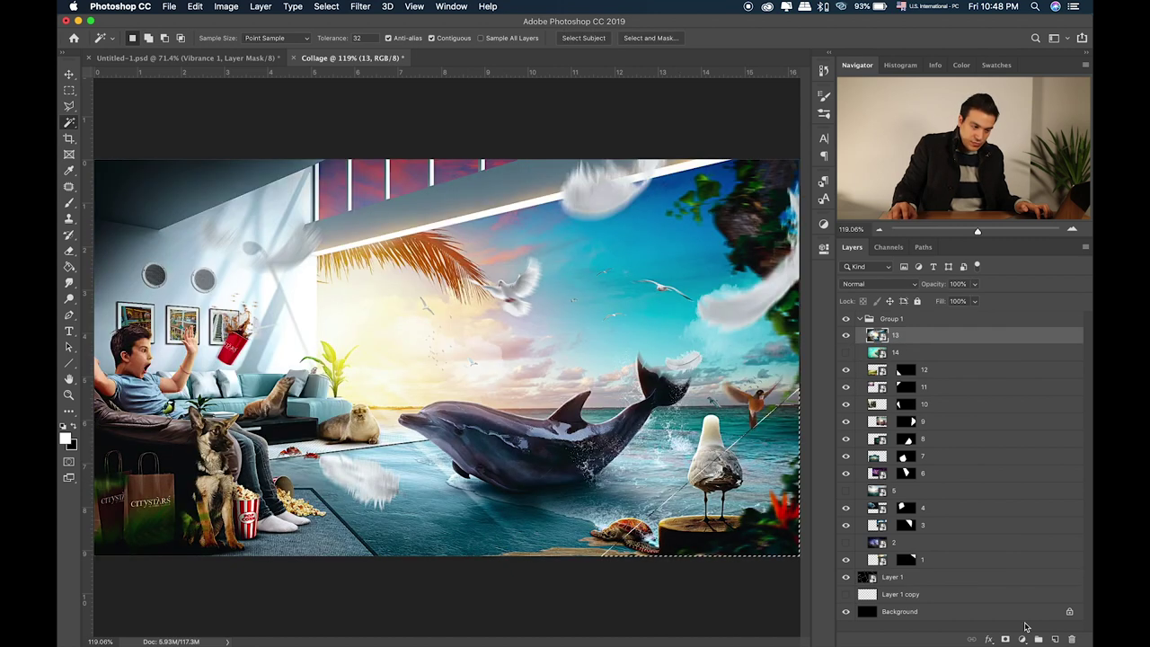
click(845, 335)
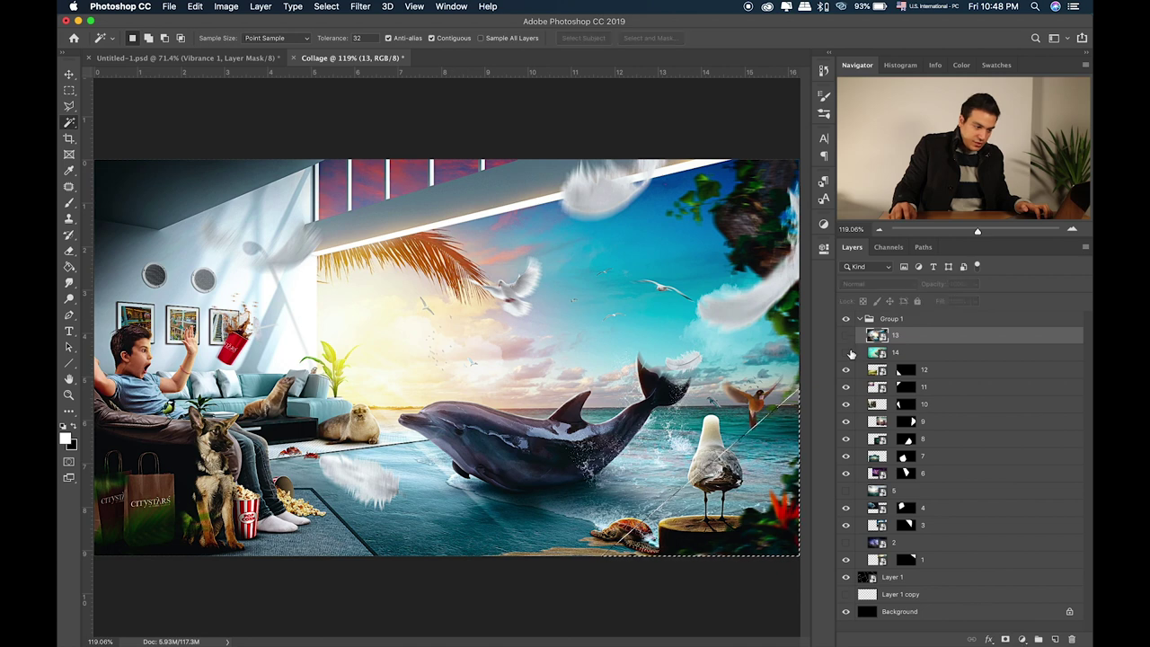
click(845, 352)
click(849, 352)
click(846, 335)
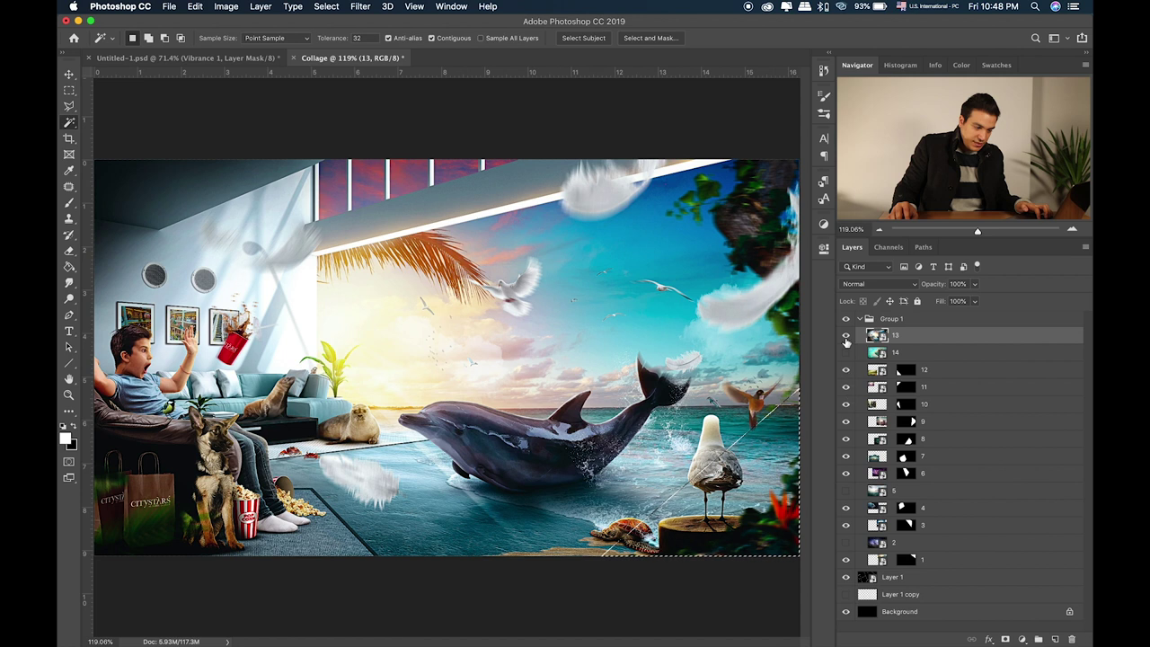
click(846, 337)
Show the dark starry layer, undo a stray mask on the dolphin image, and select it.
click(845, 543)
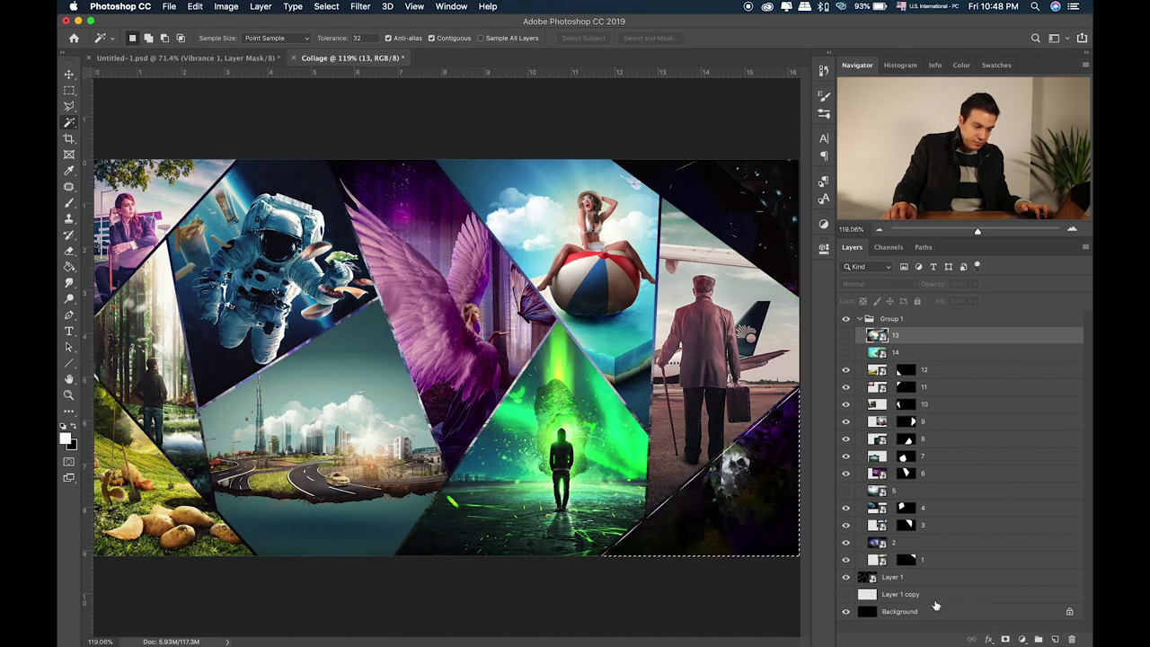
click(1005, 639)
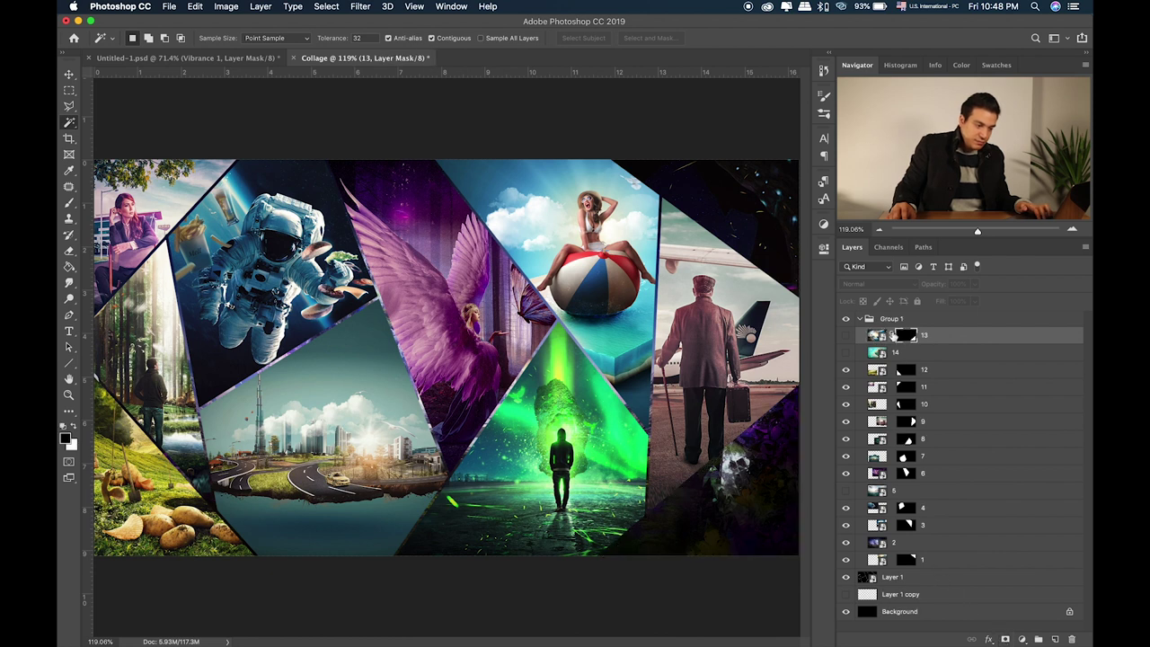
key(ctrl+z)
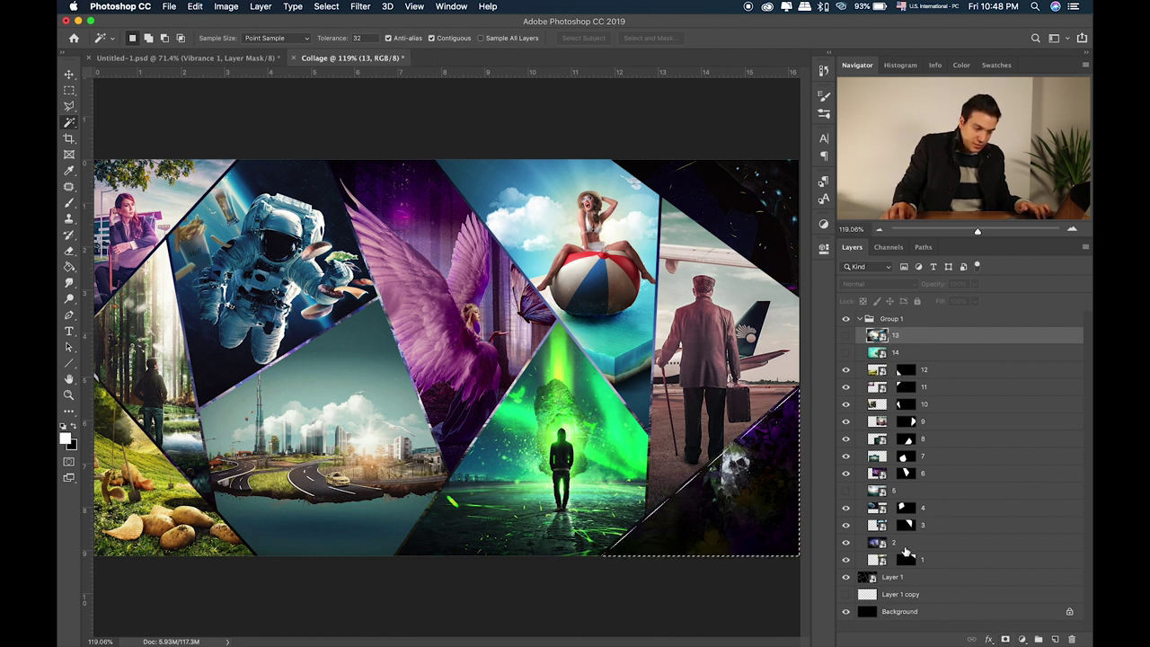
click(905, 548)
Mask layer 2 to the bottom-right triangle, then scale and position its landscape to fill it.
click(1006, 638)
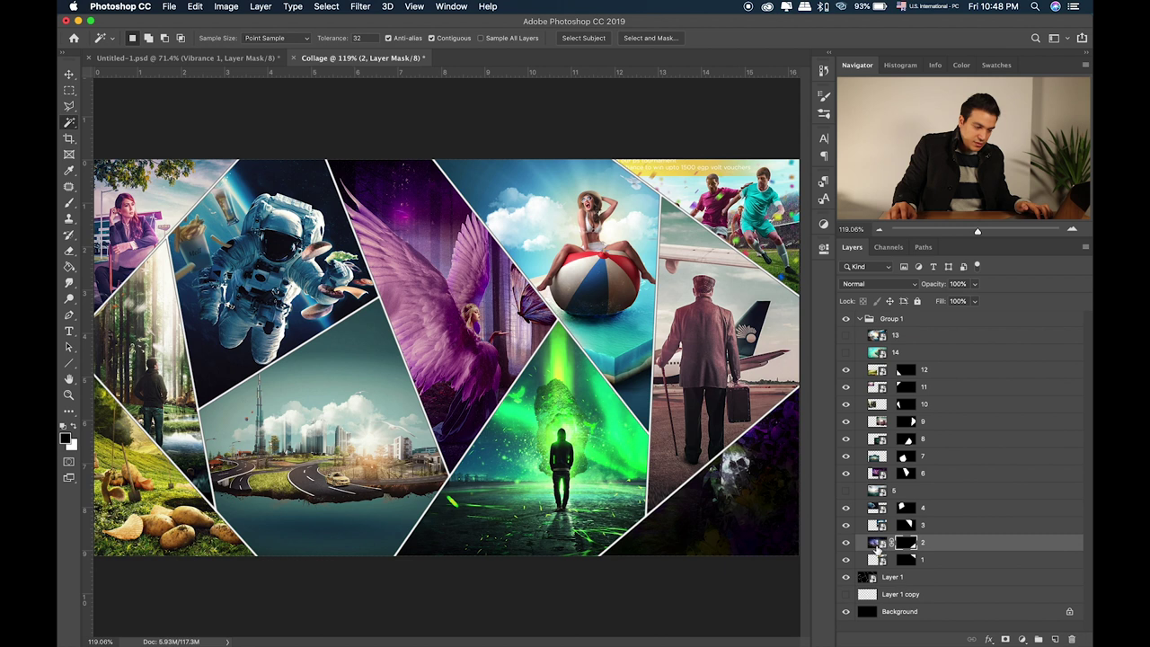
click(879, 543)
key(ctrl+t)
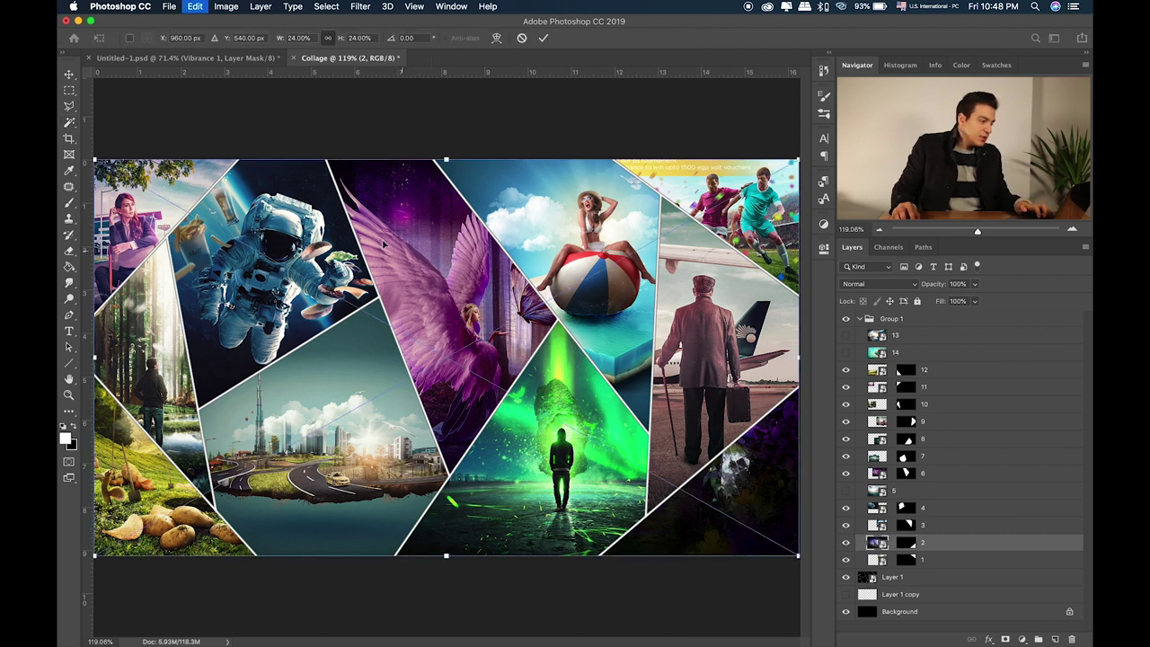
drag(94, 160, 543, 331)
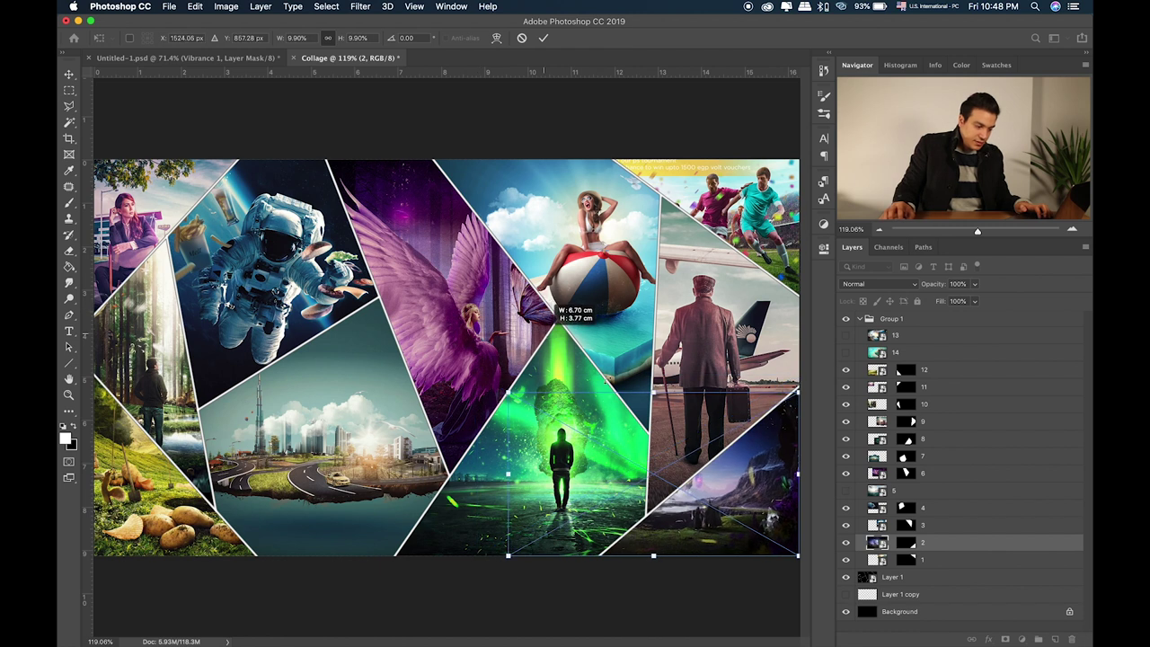
drag(797, 556, 889, 586)
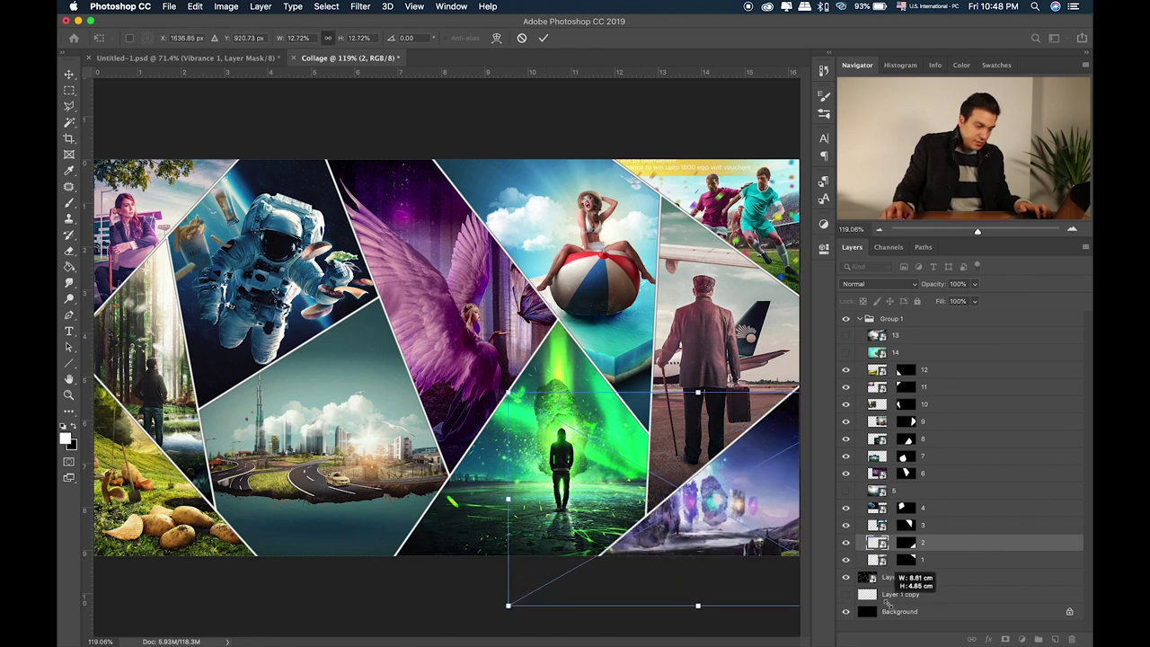
drag(721, 511, 683, 459)
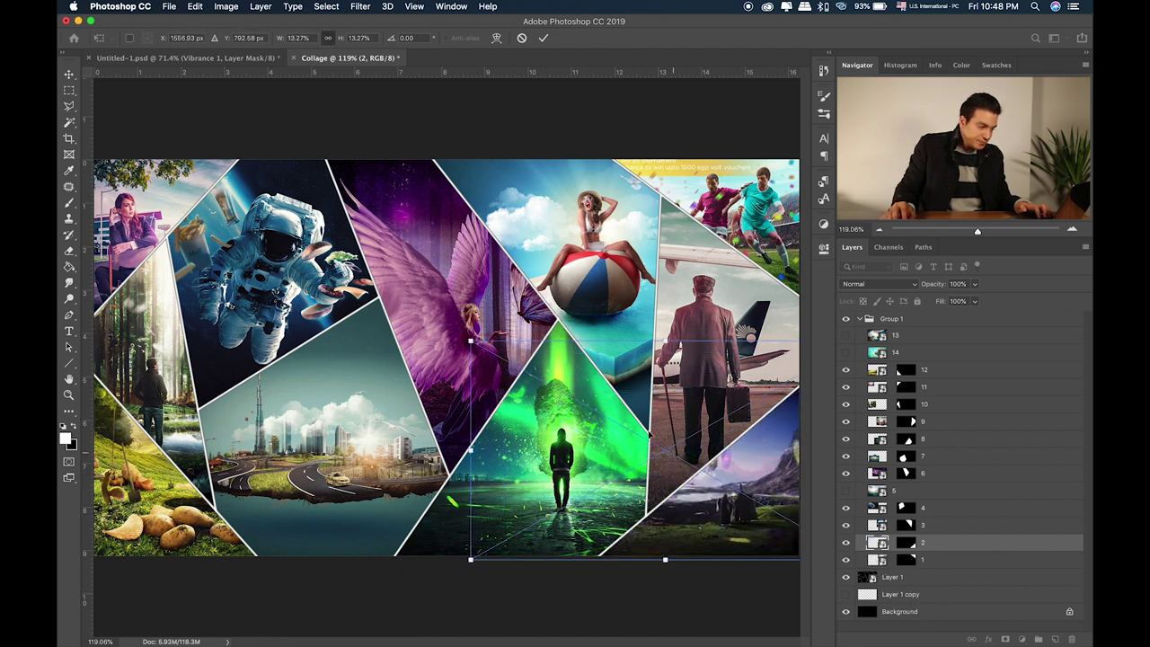
drag(469, 339, 409, 302)
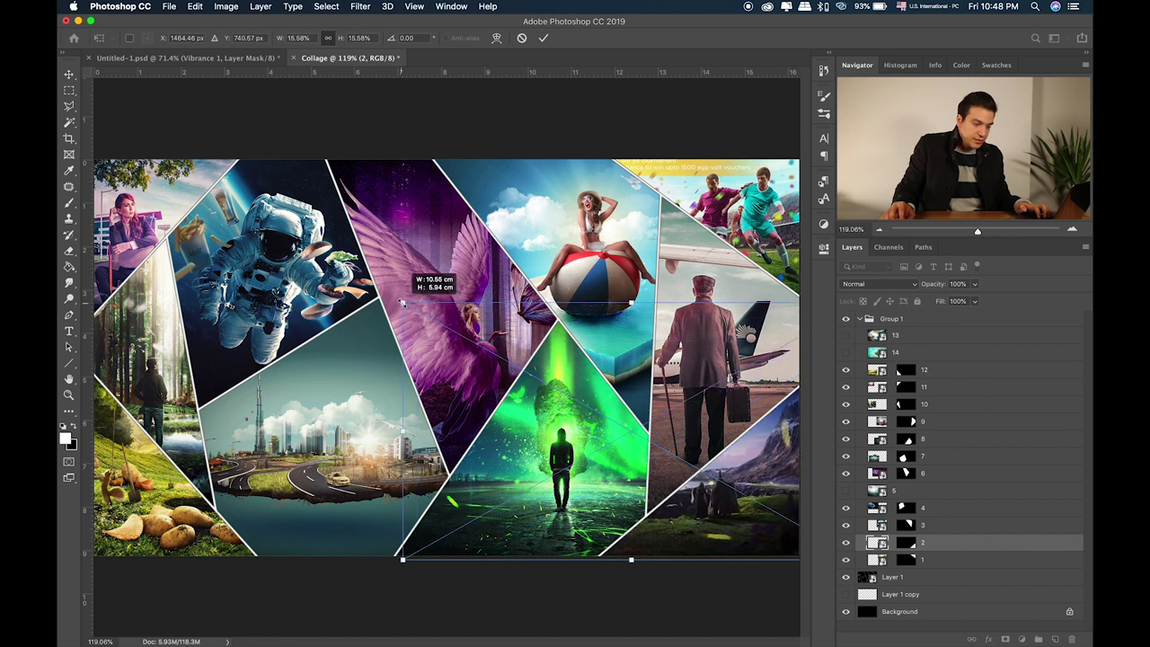
drag(715, 445, 739, 454)
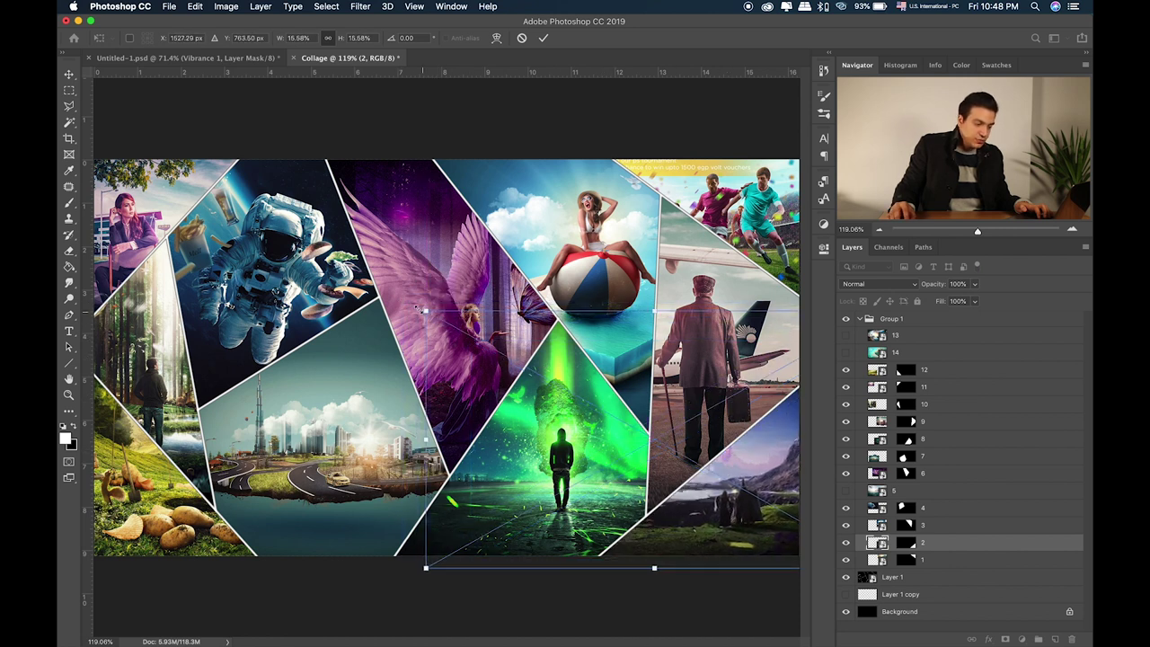
drag(426, 312, 399, 293)
drag(723, 408, 730, 411)
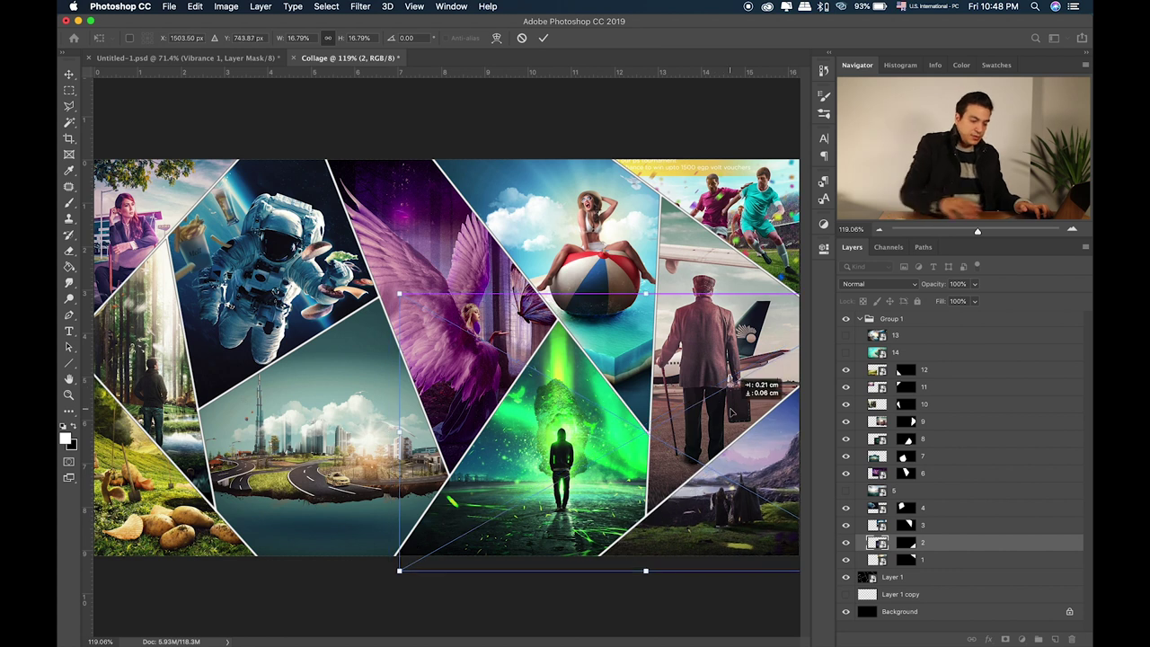
key(Return)
Add a Color Lookup layer using 2Strip.look at 50% opacity.
key(w)
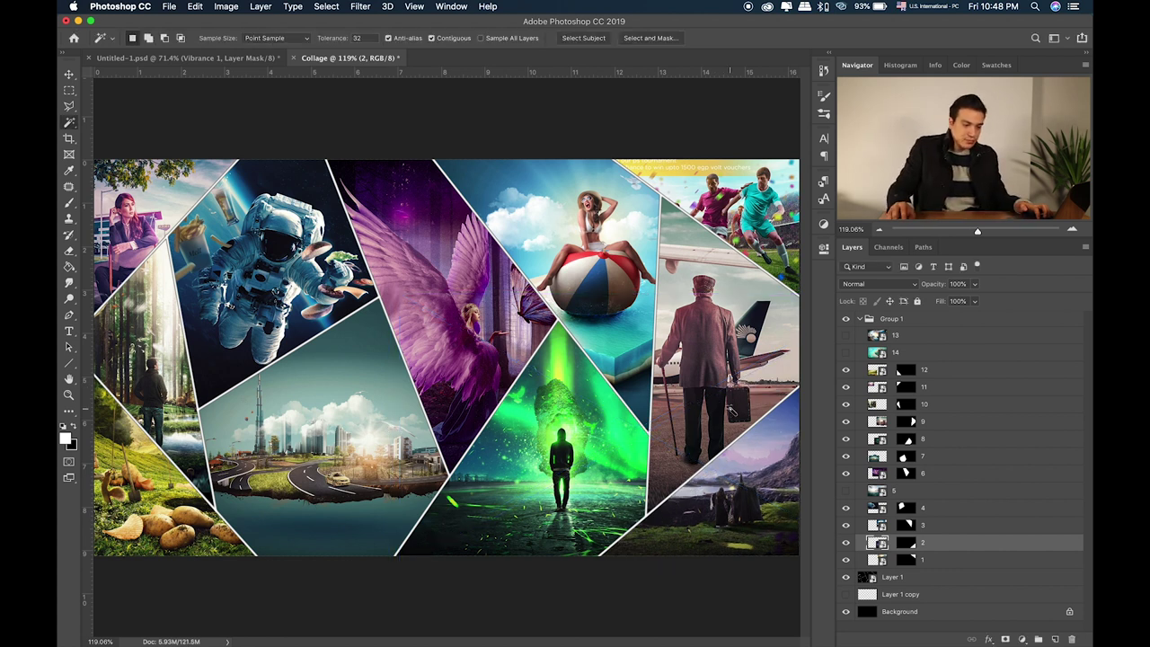
click(860, 319)
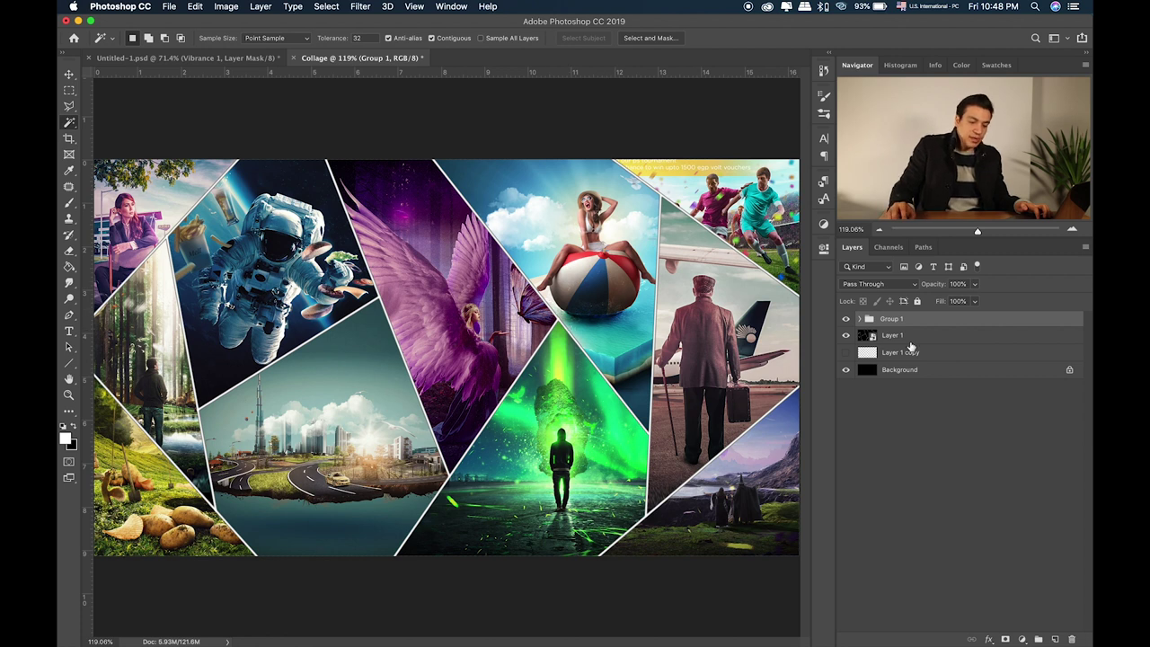
click(1021, 638)
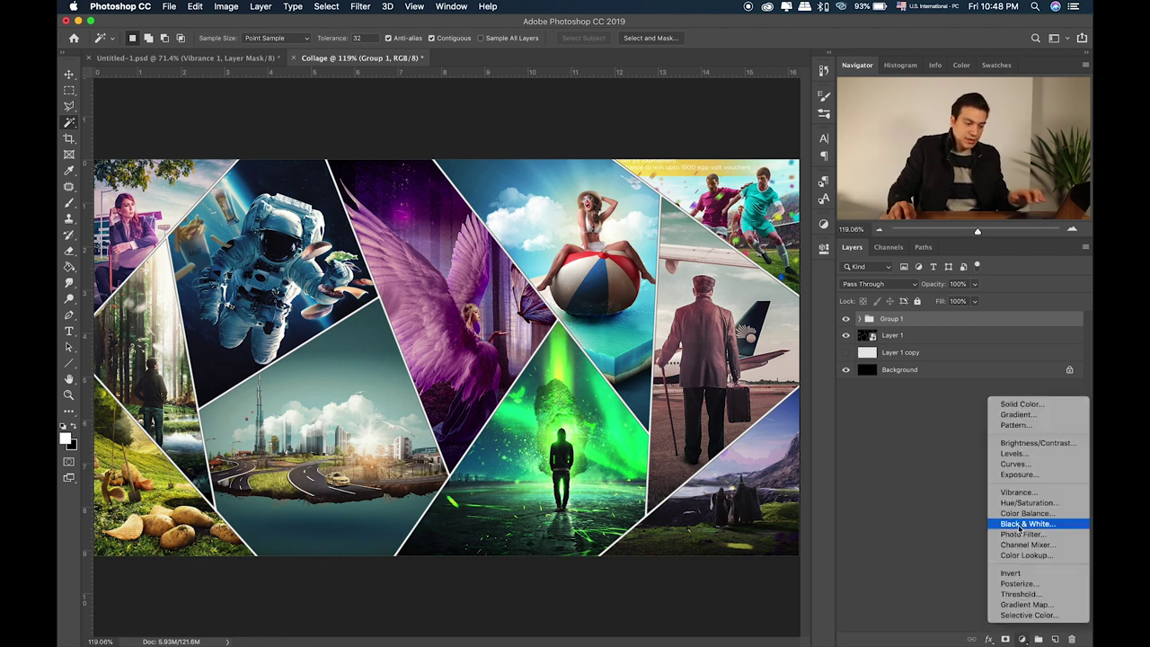
click(905, 438)
click(773, 286)
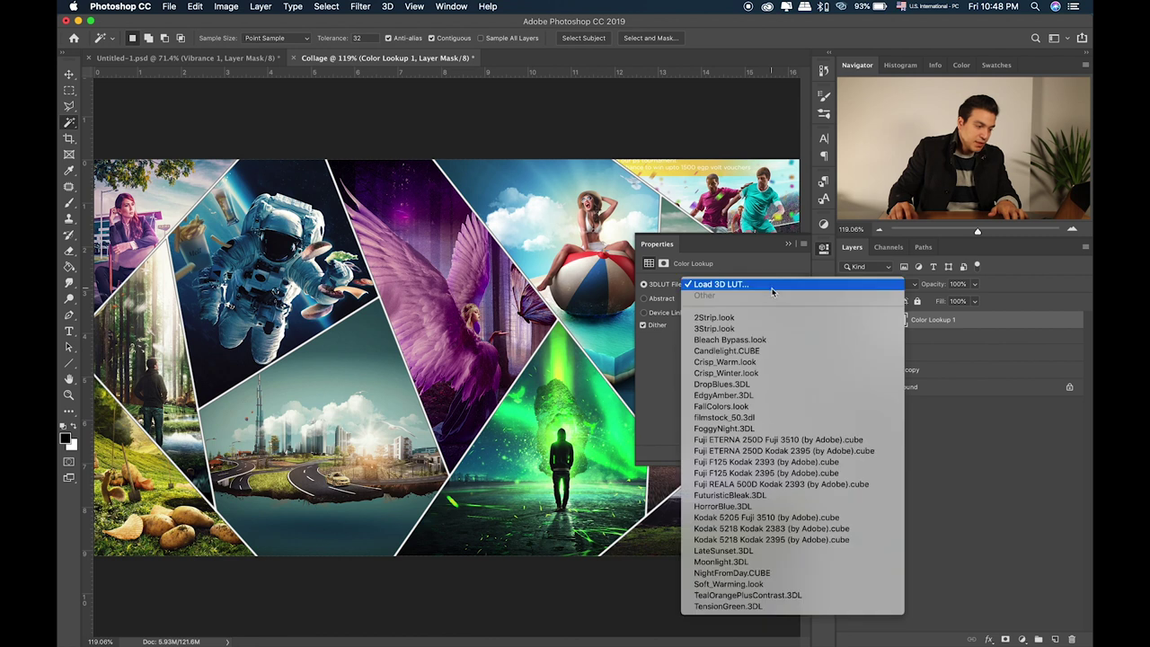
click(751, 318)
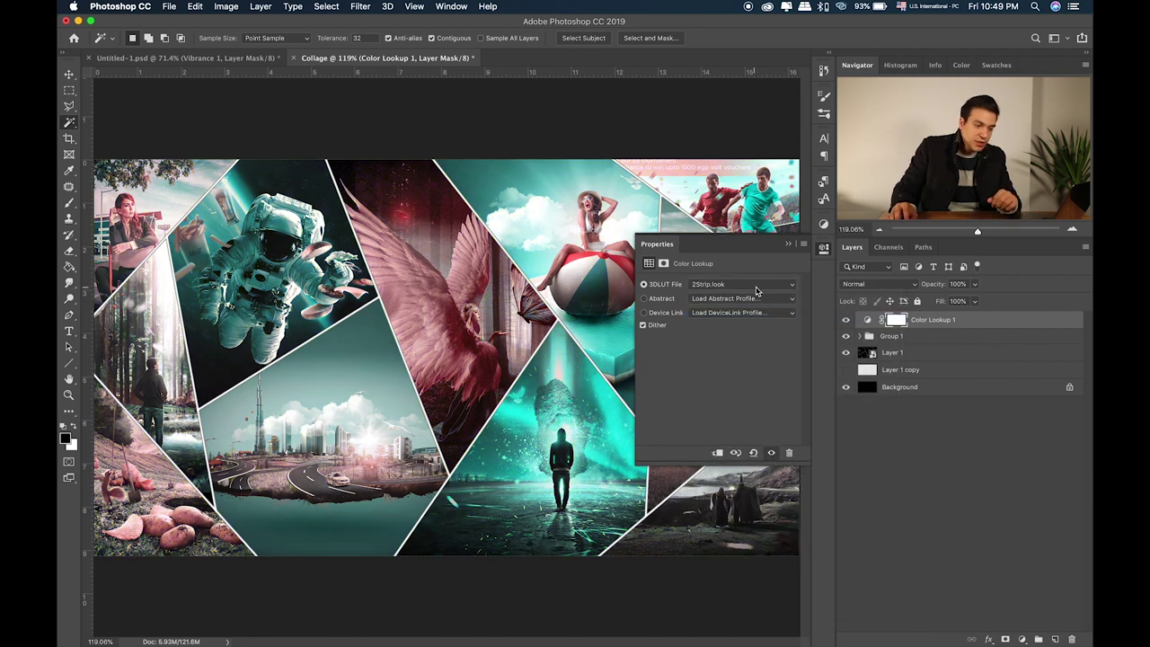
click(977, 284)
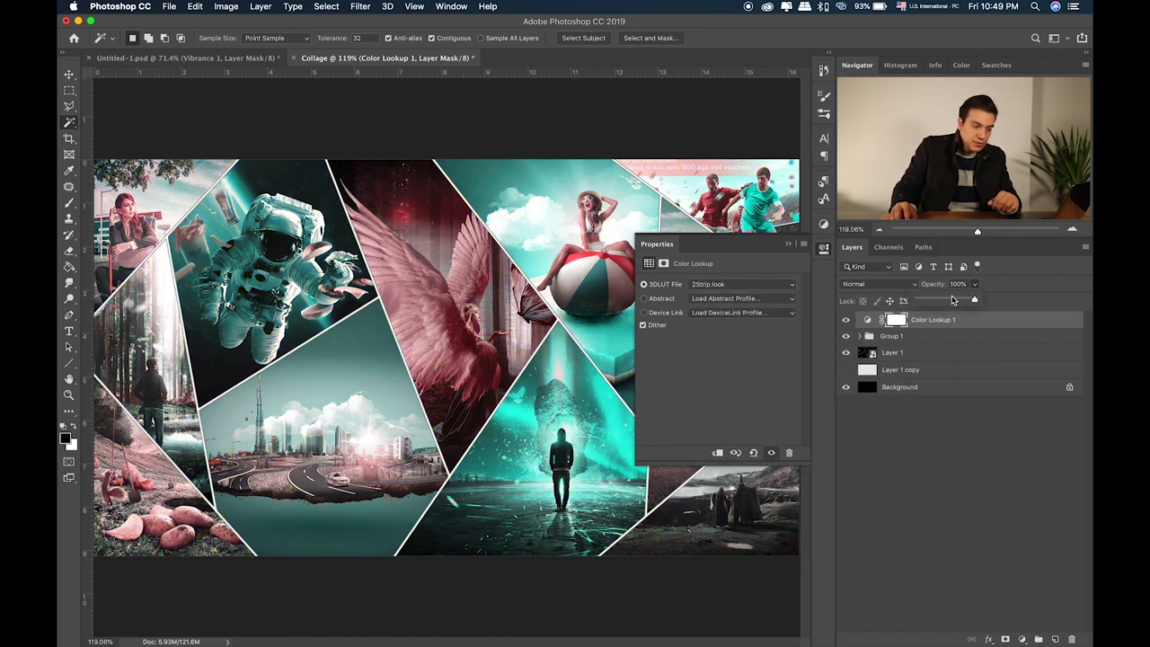
drag(953, 300, 948, 304)
click(952, 325)
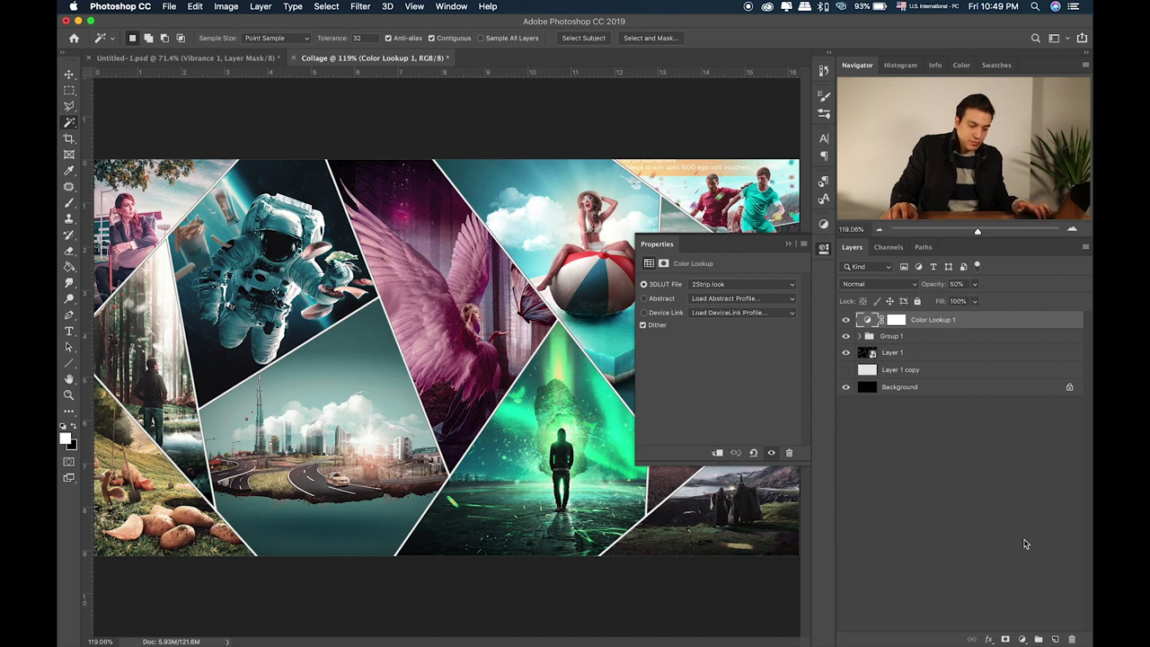
Add a second Color Lookup layer using 3Strip.look at about 50%, plus a Curves layer.
click(1023, 637)
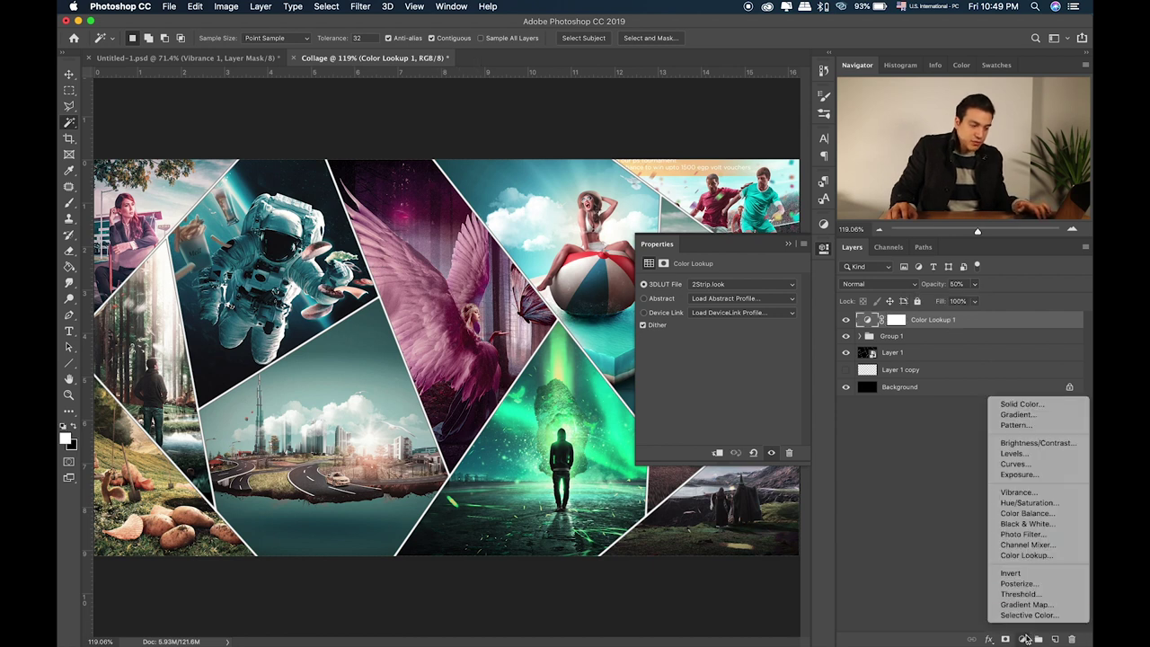
click(1024, 551)
click(761, 292)
click(746, 332)
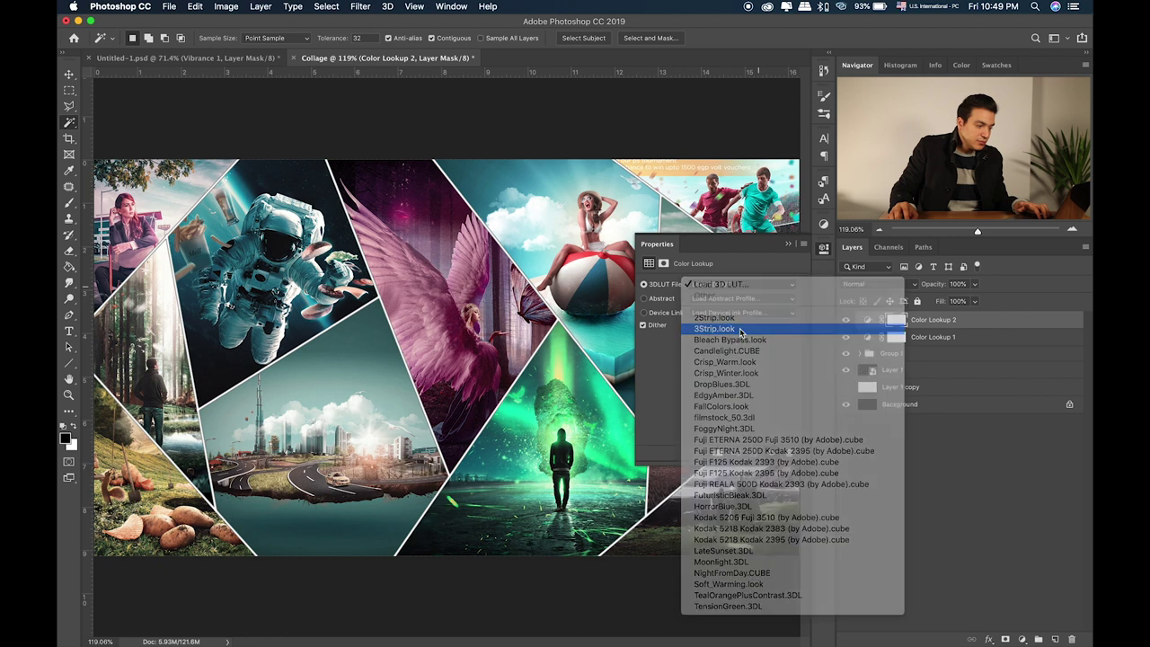
click(976, 285)
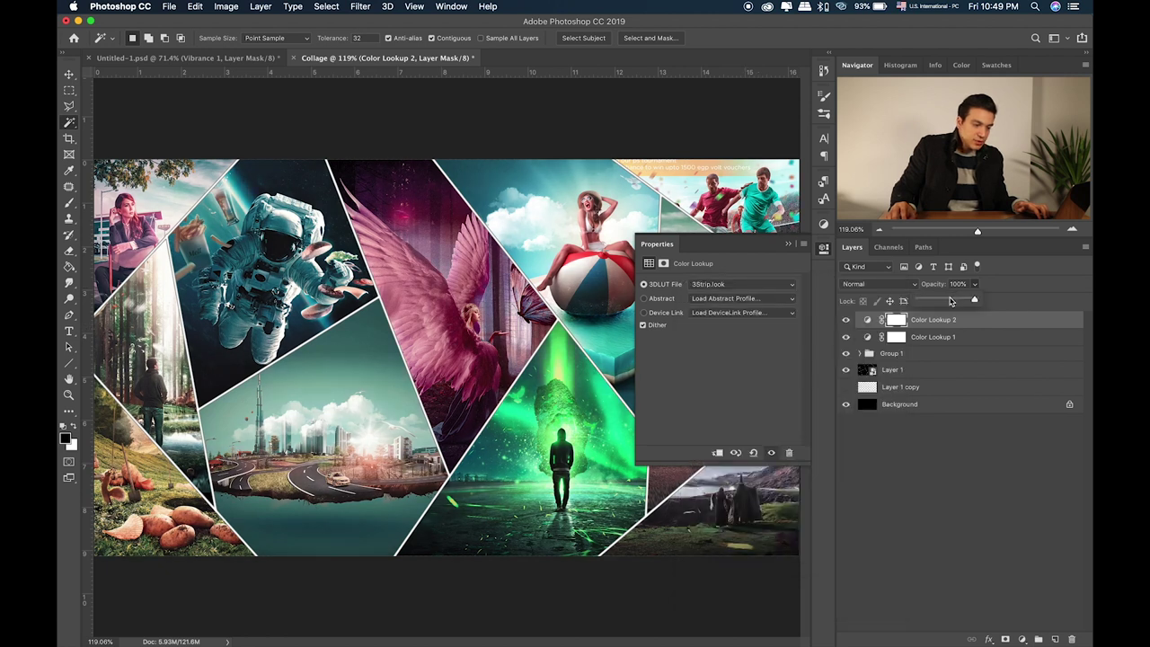
drag(946, 306, 947, 306)
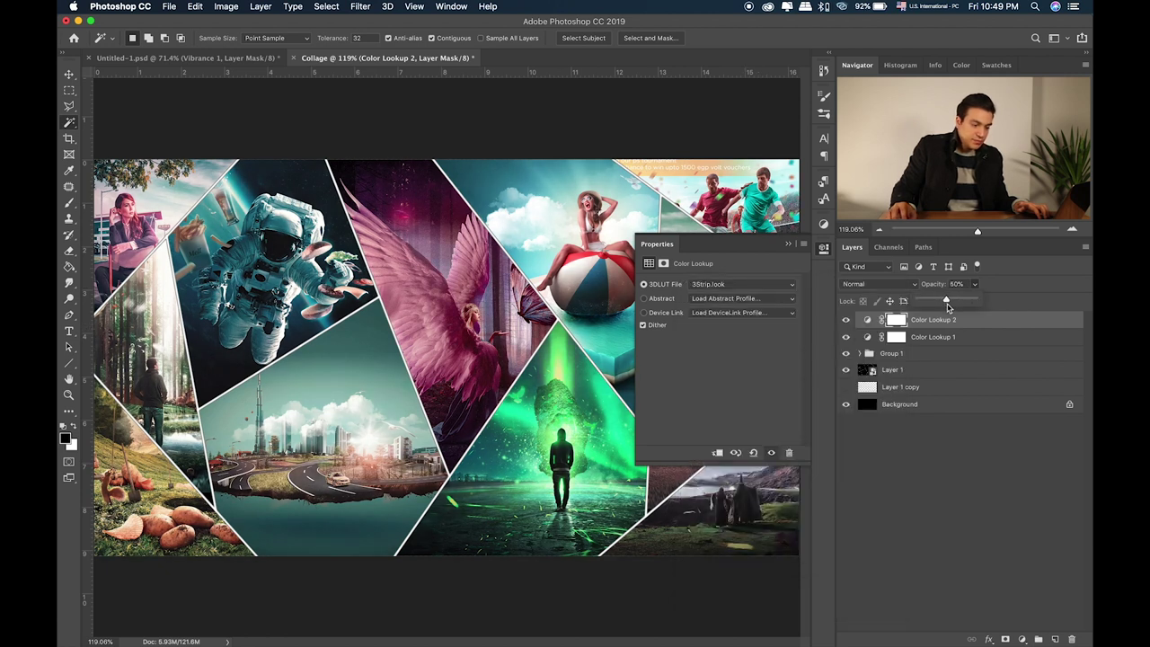
click(1024, 634)
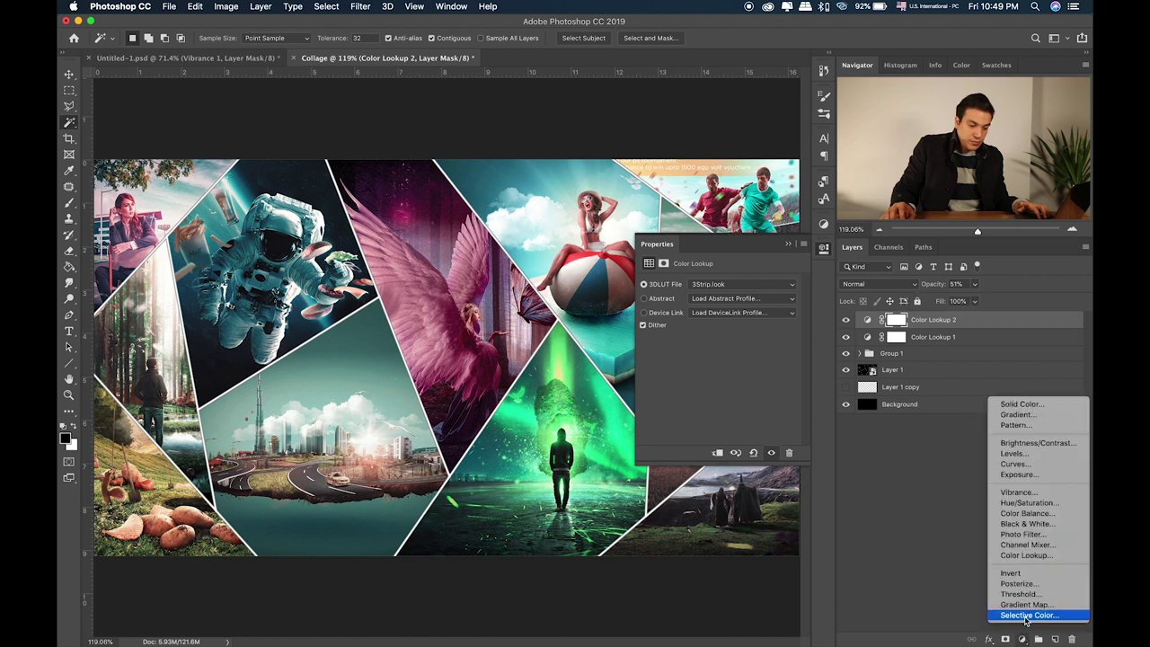
click(745, 349)
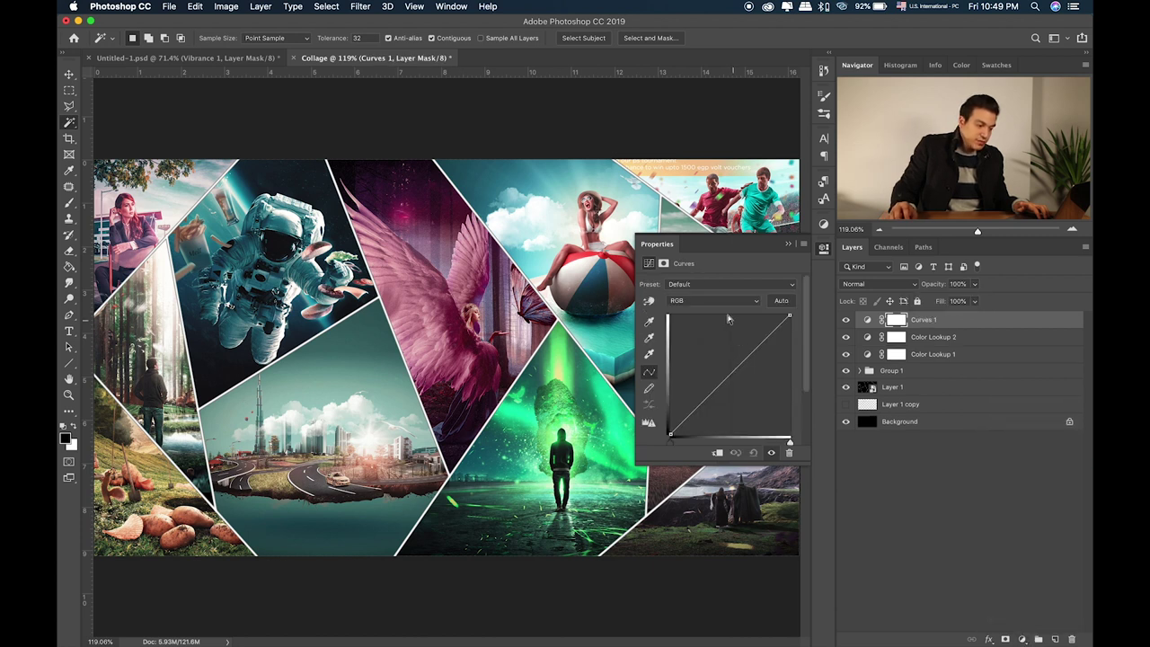
Raise the midtones and lower the shadows in Curves, and set the layer to 63% opacity.
drag(736, 365, 736, 358)
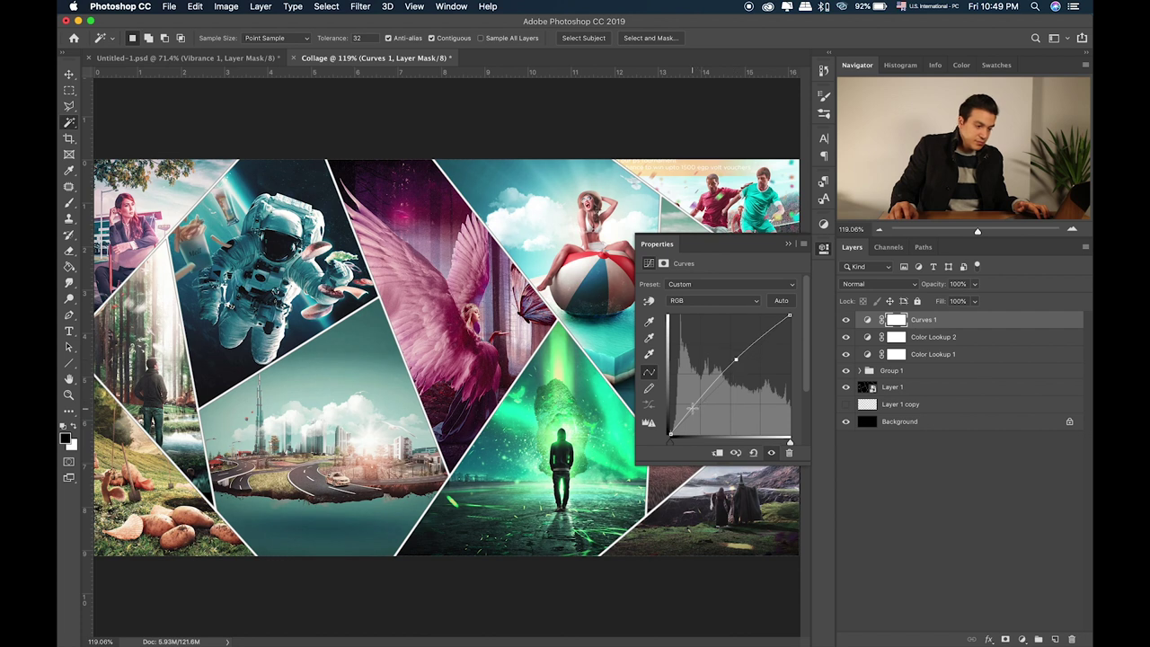
drag(692, 408, 690, 413)
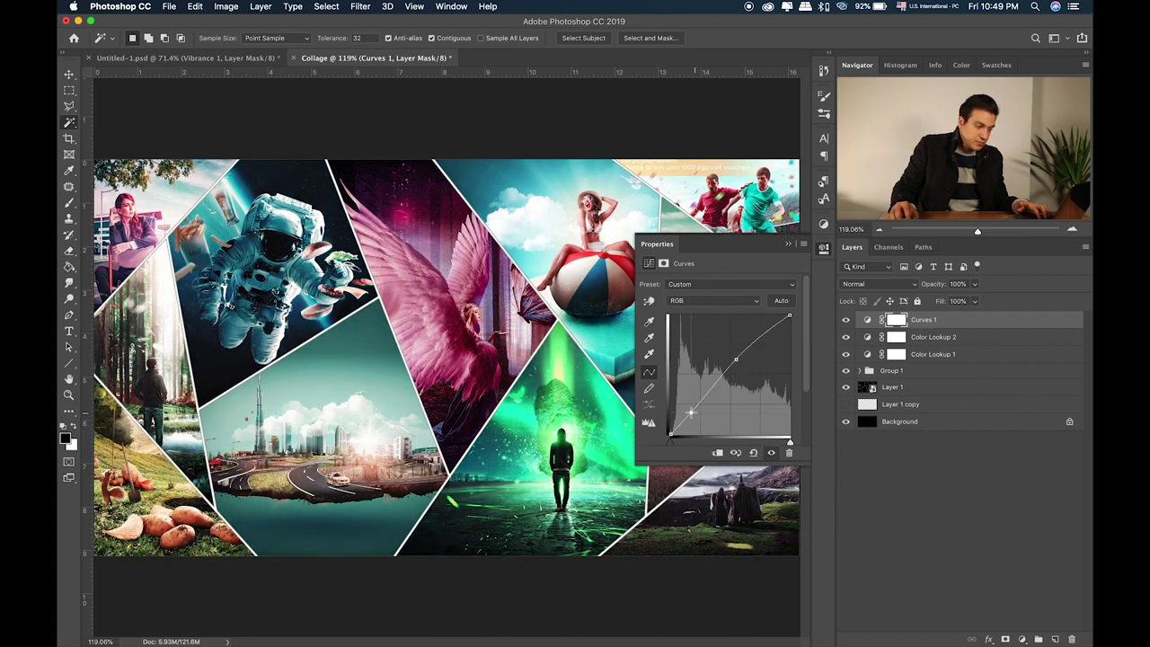
click(846, 320)
click(845, 319)
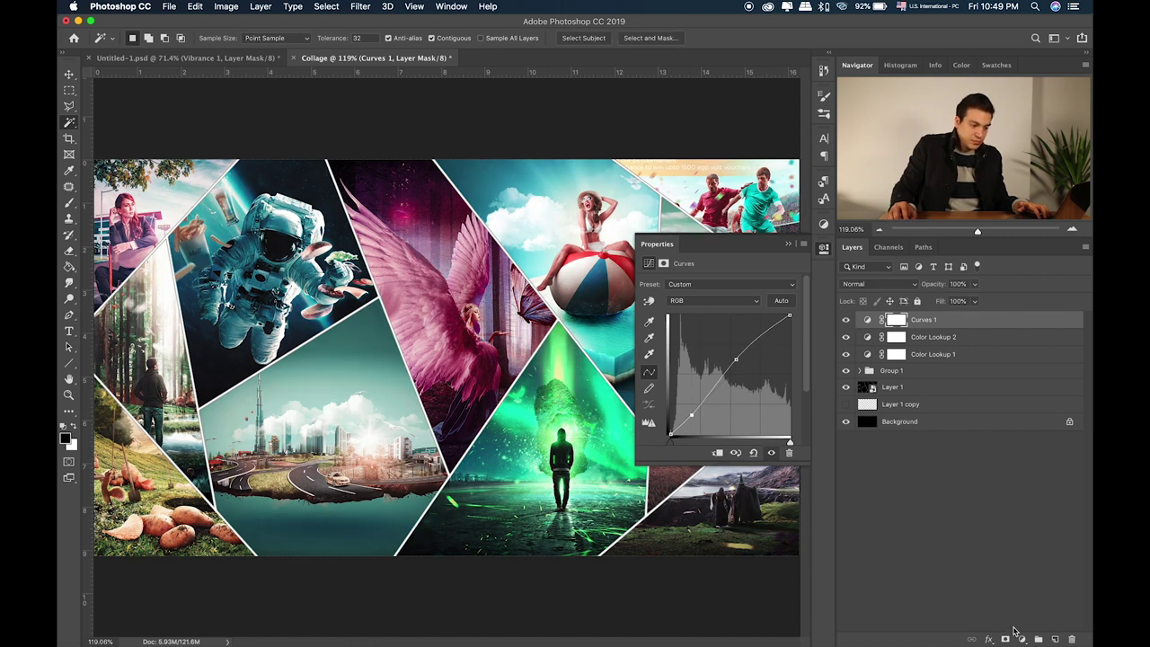
drag(977, 287, 953, 299)
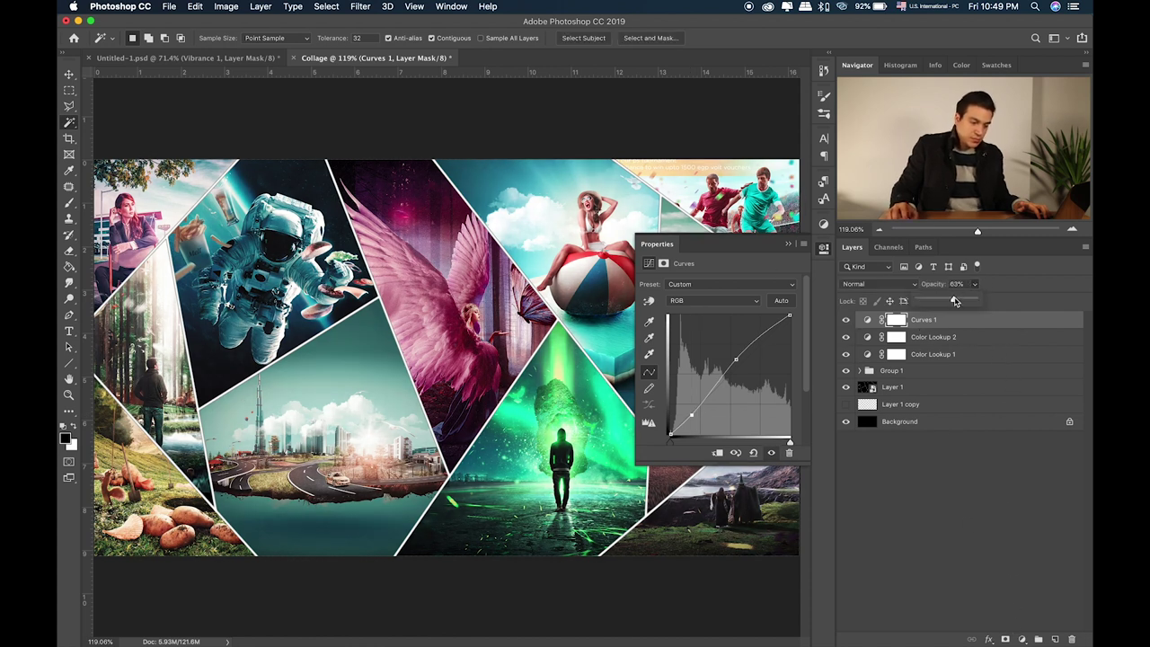
click(1019, 638)
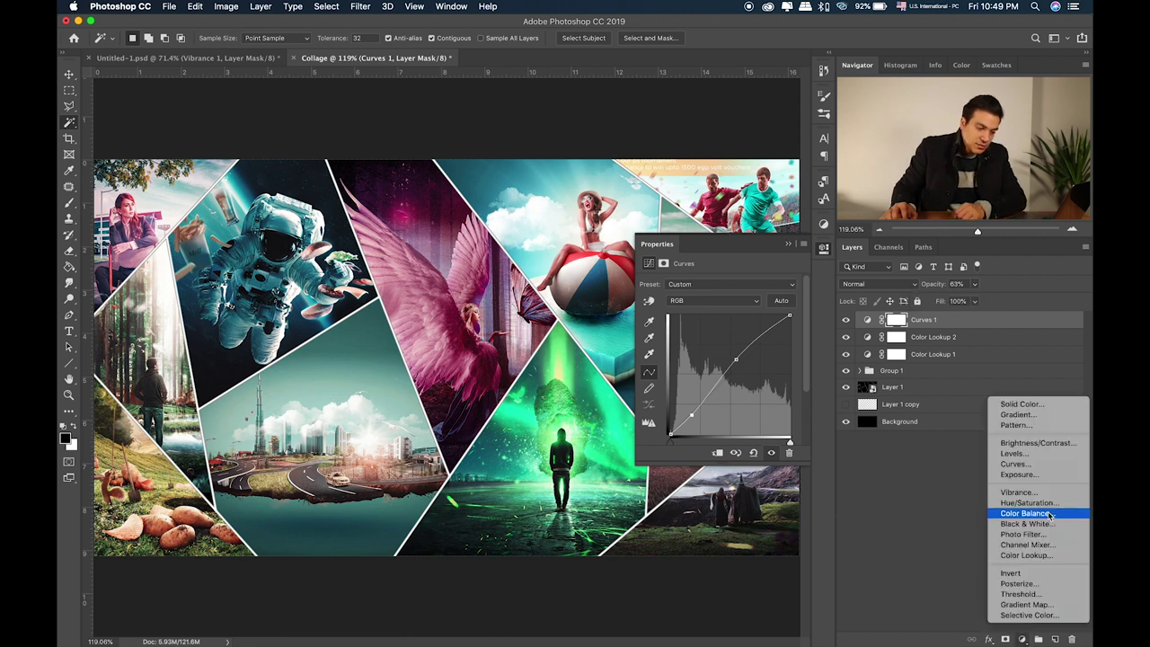
click(1035, 466)
key(ctrl+z)
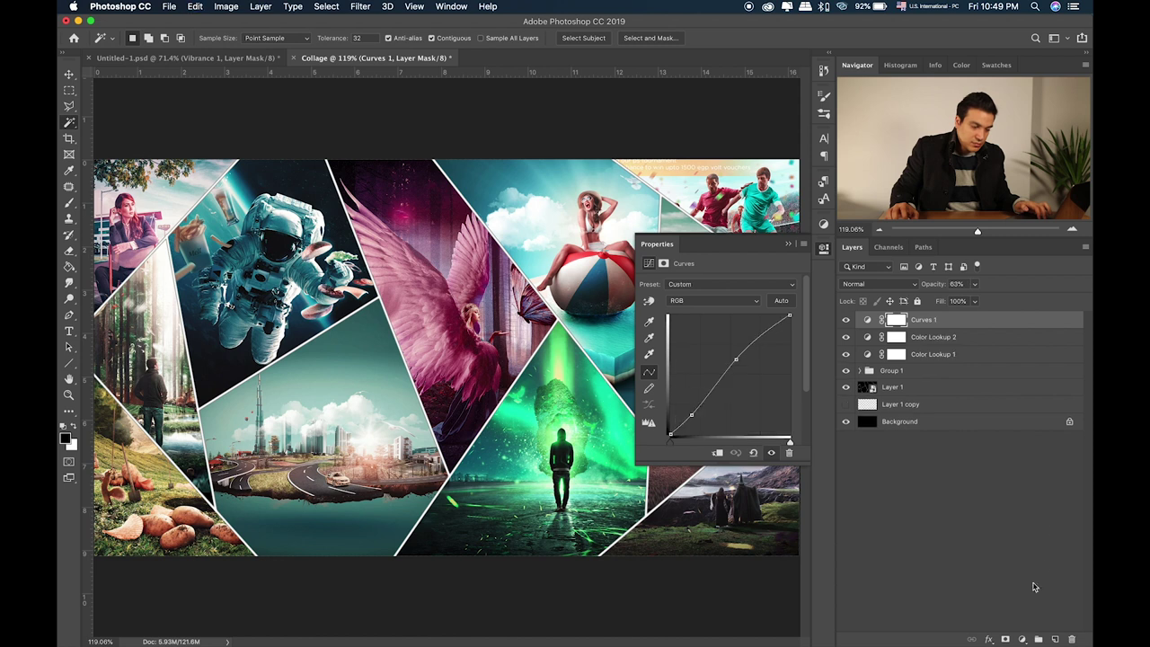
click(1022, 638)
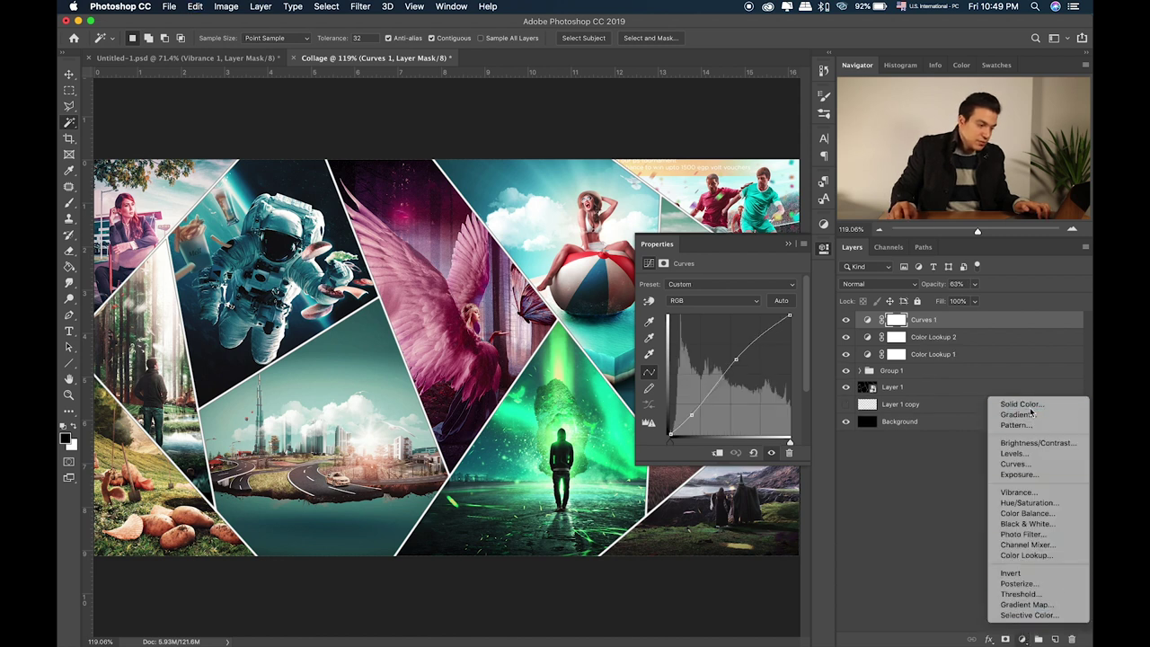
Add a black #000000 Solid Color fill layer using the Soft Light blend mode.
click(1020, 403)
text(000000)
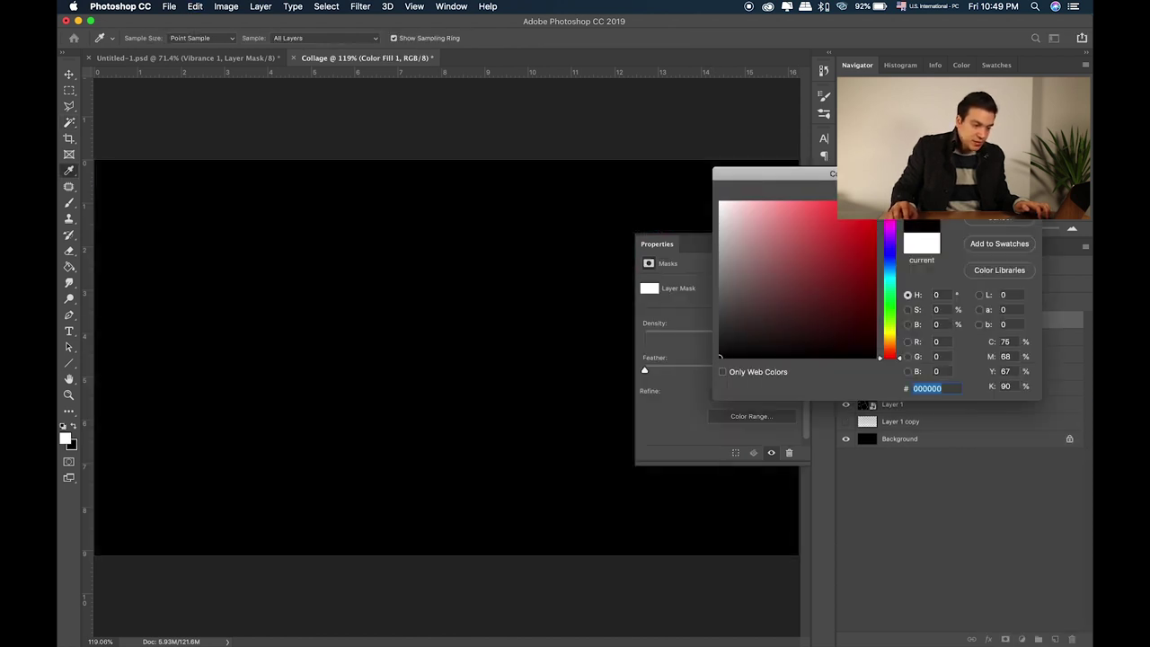
key(Return)
click(879, 284)
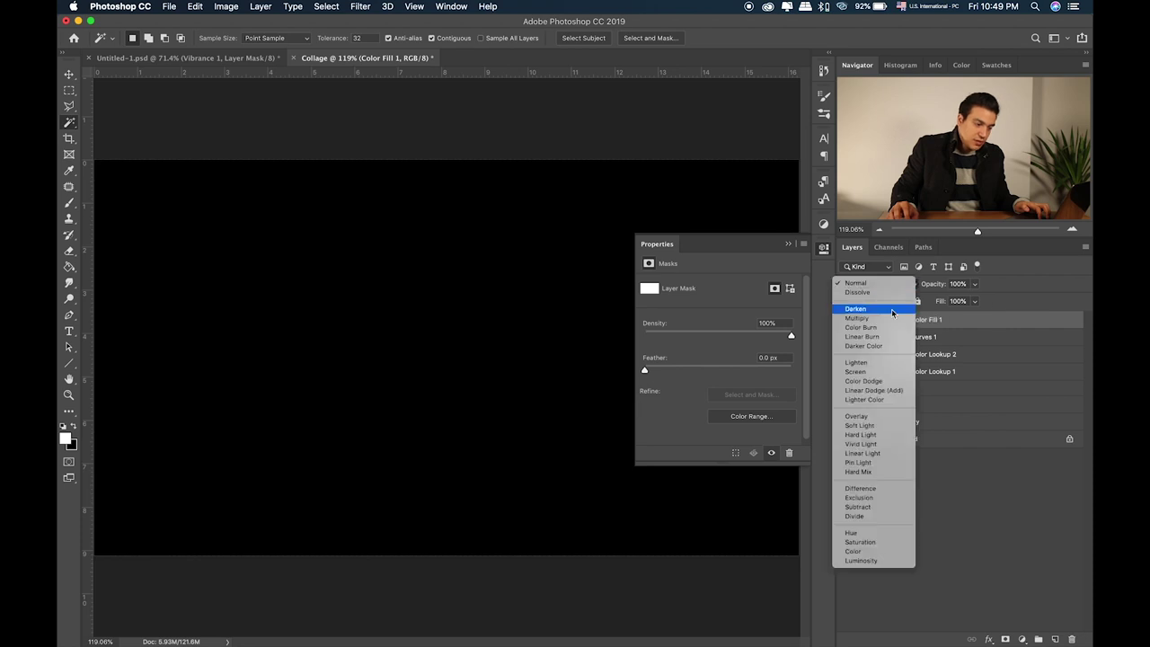
click(873, 416)
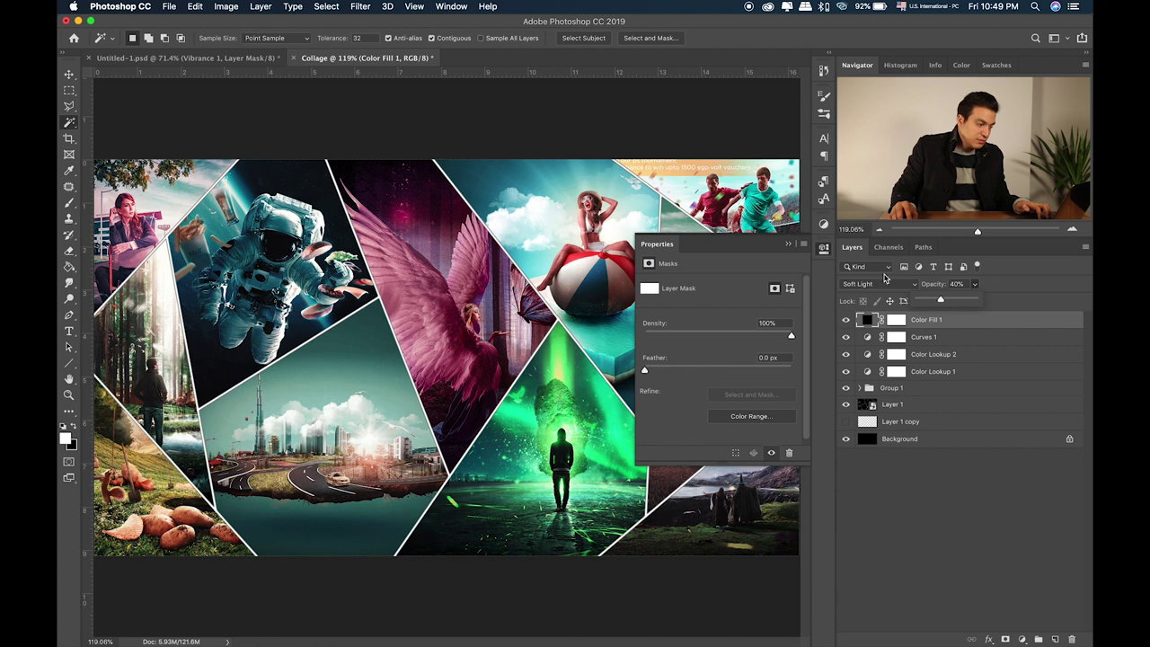
click(787, 244)
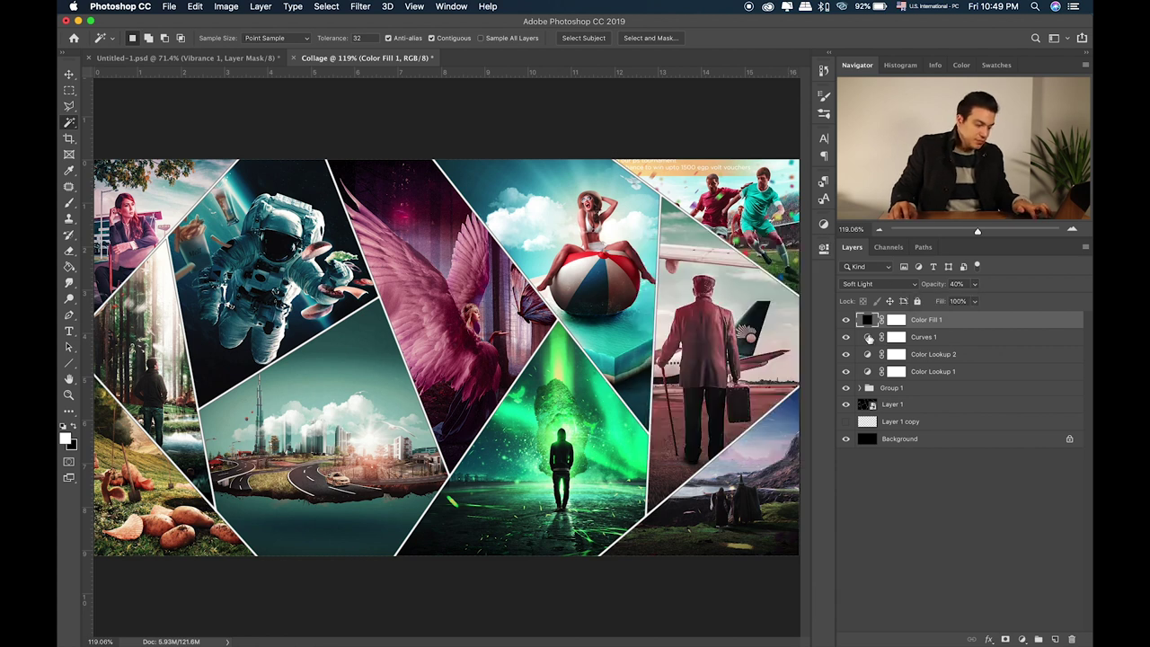
key(b)
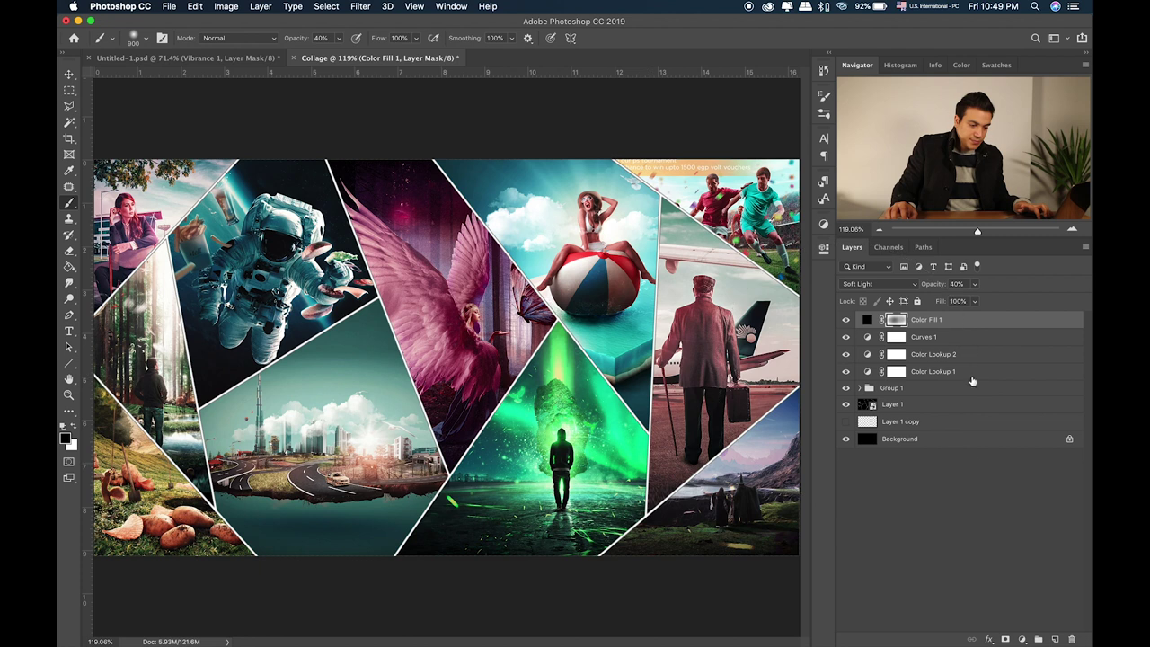
click(1020, 640)
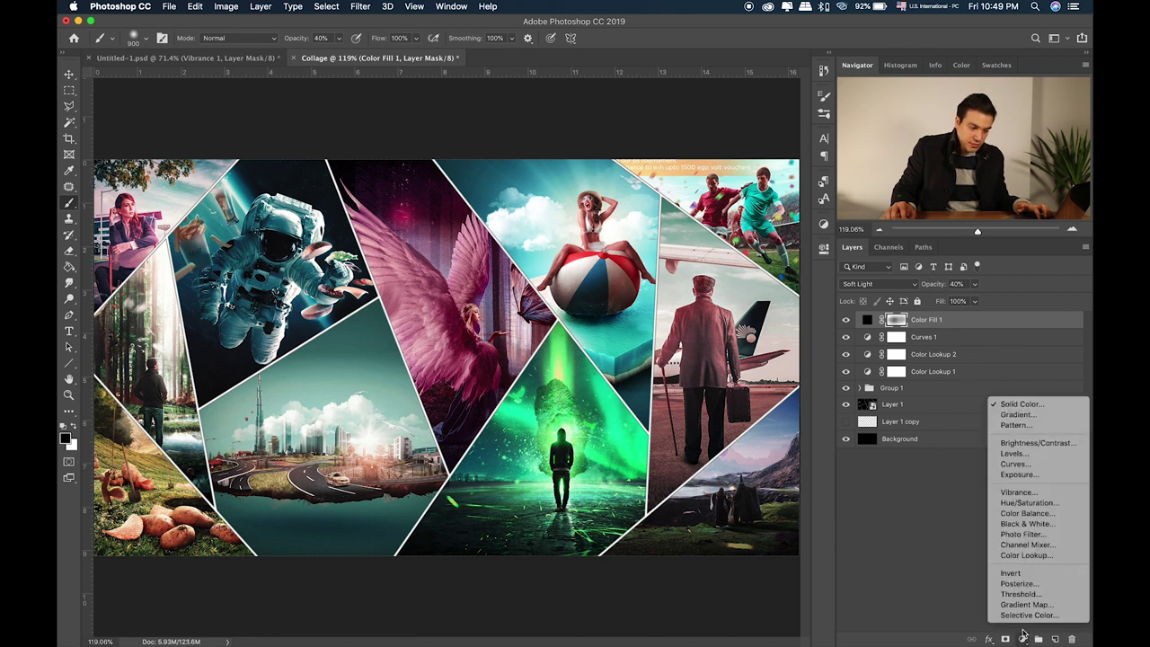
Add a Hue/Saturation layer with Hue +7, Saturation -10 and Lightness +3.
click(1033, 503)
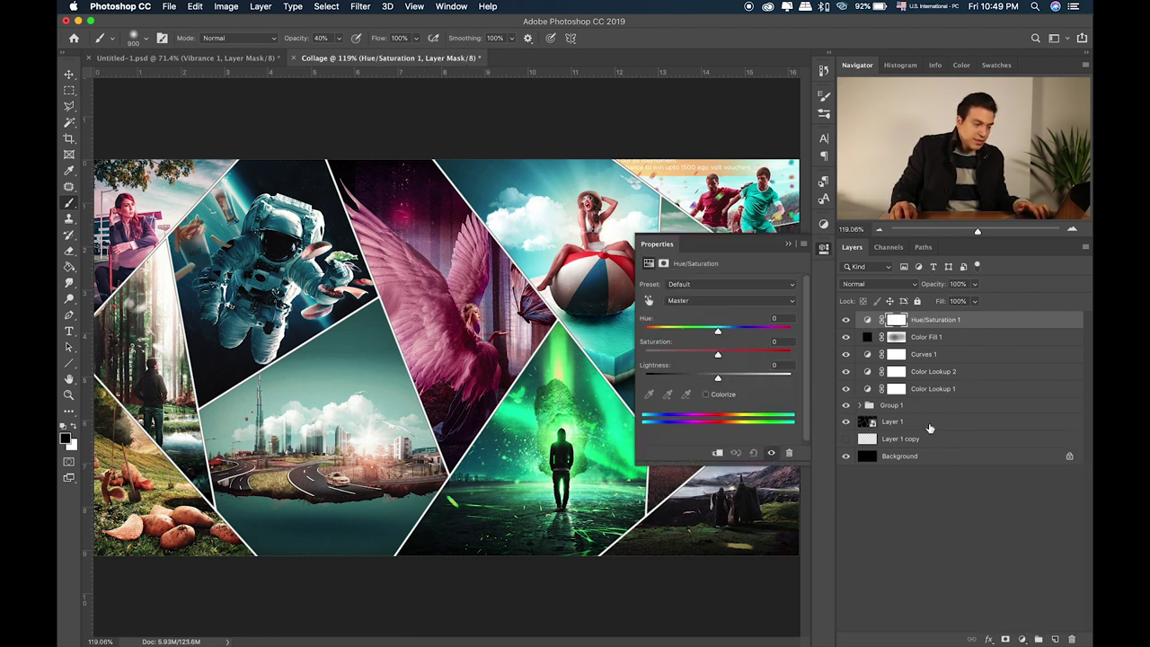
mouse_move(718, 356)
mouse_down()
mouse_move(705, 356)
mouse_move(720, 381)
mouse_up()
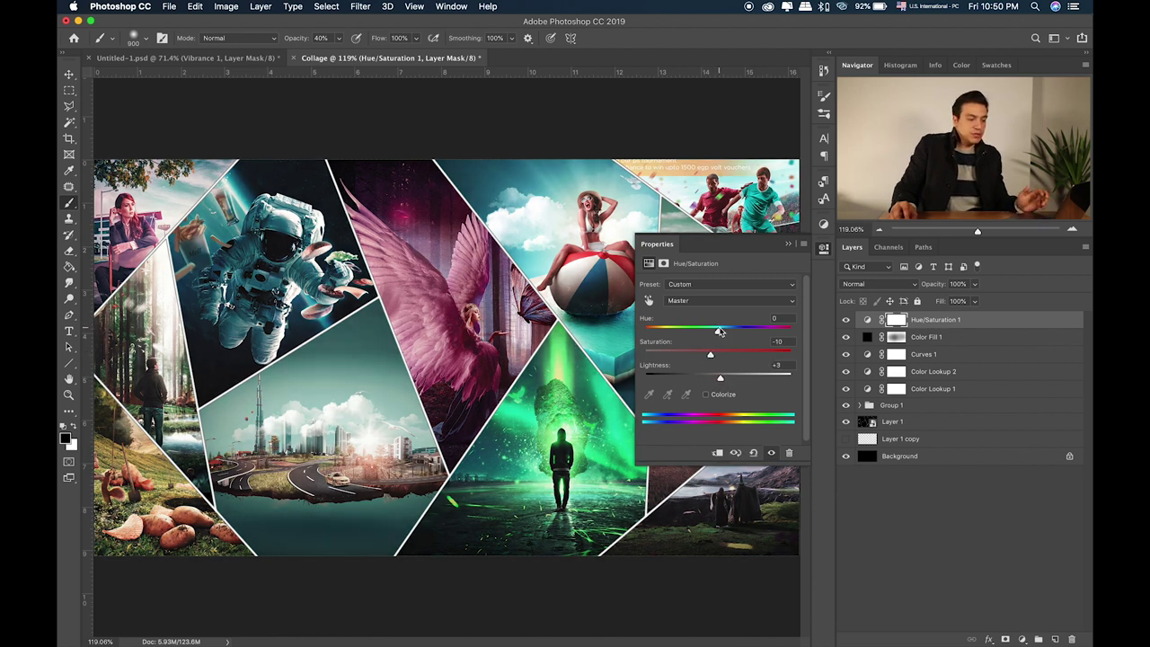
drag(720, 331, 729, 334)
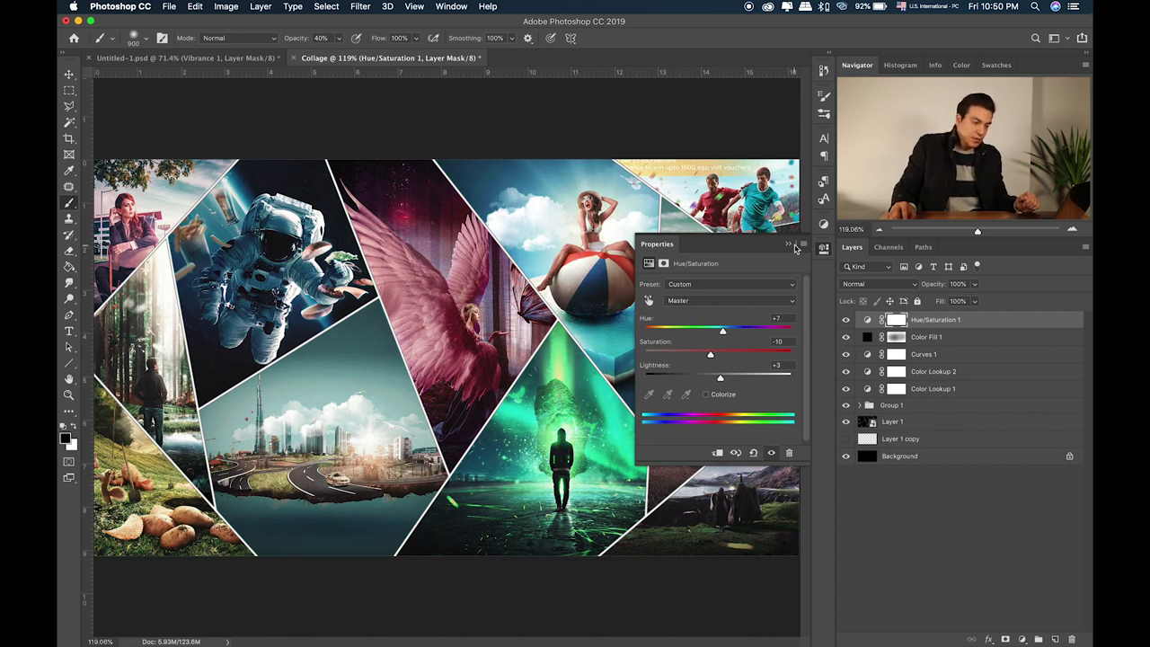
click(794, 246)
click(846, 321)
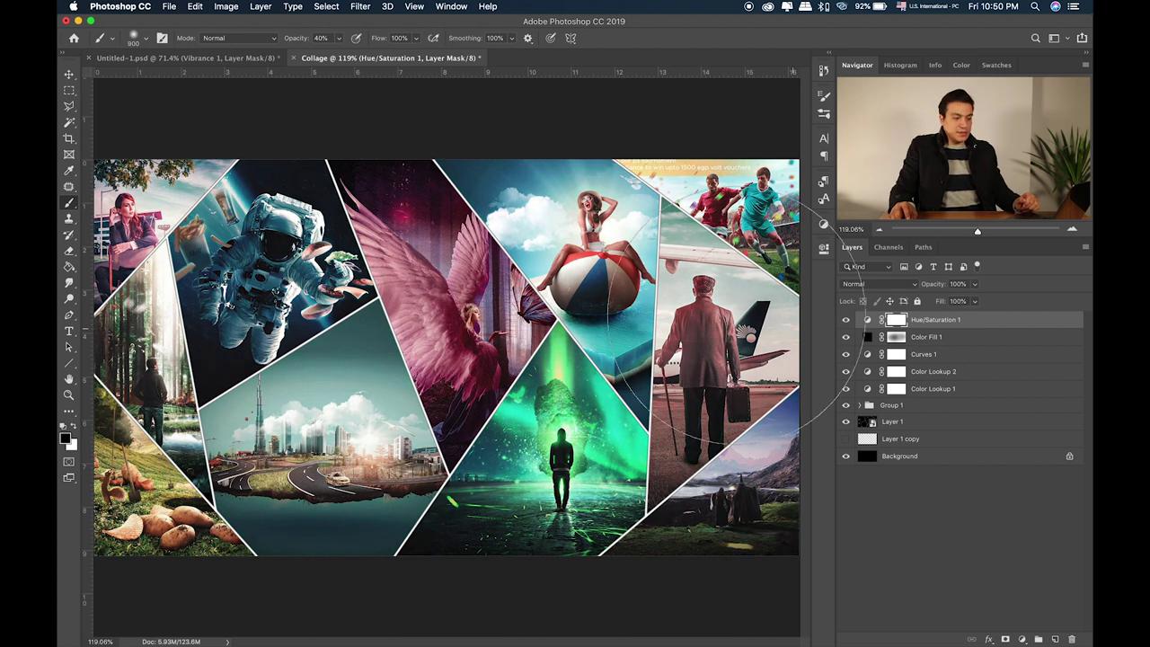
click(68, 90)
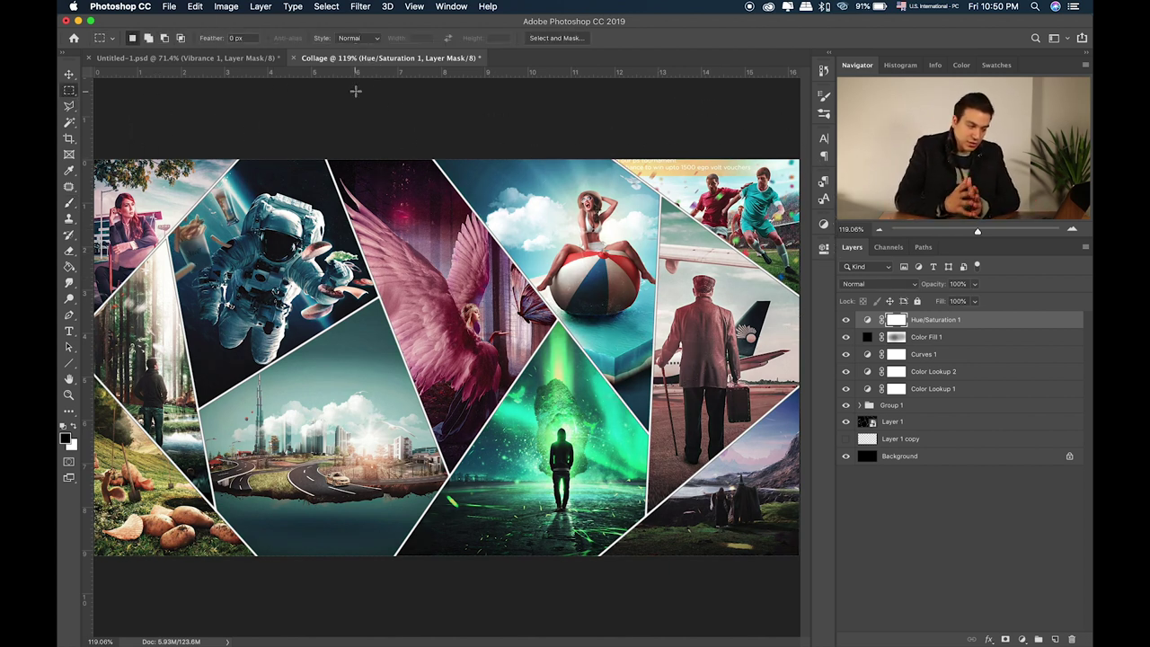